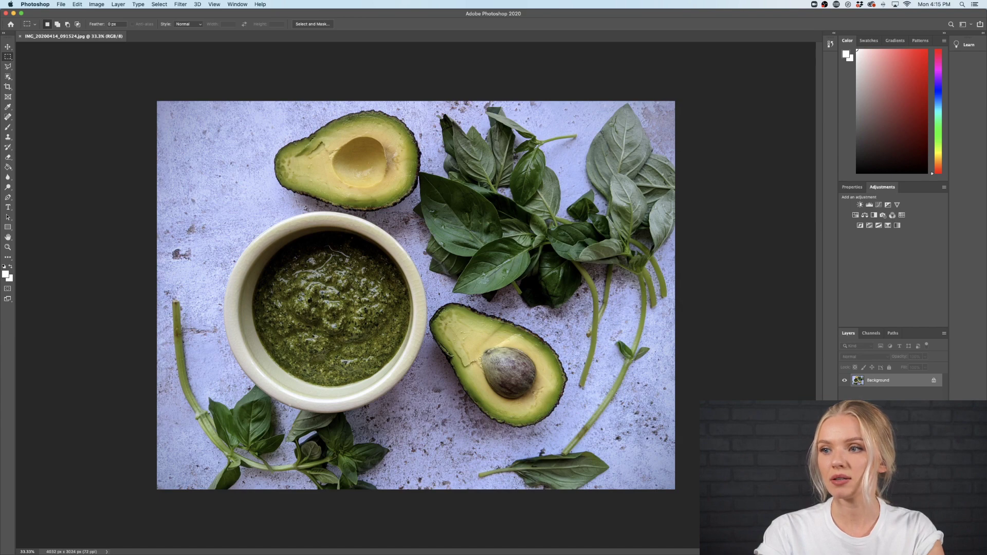
Duplicate the Background layer, name the copy Raw Filter and make it the active layer
key("super+j")
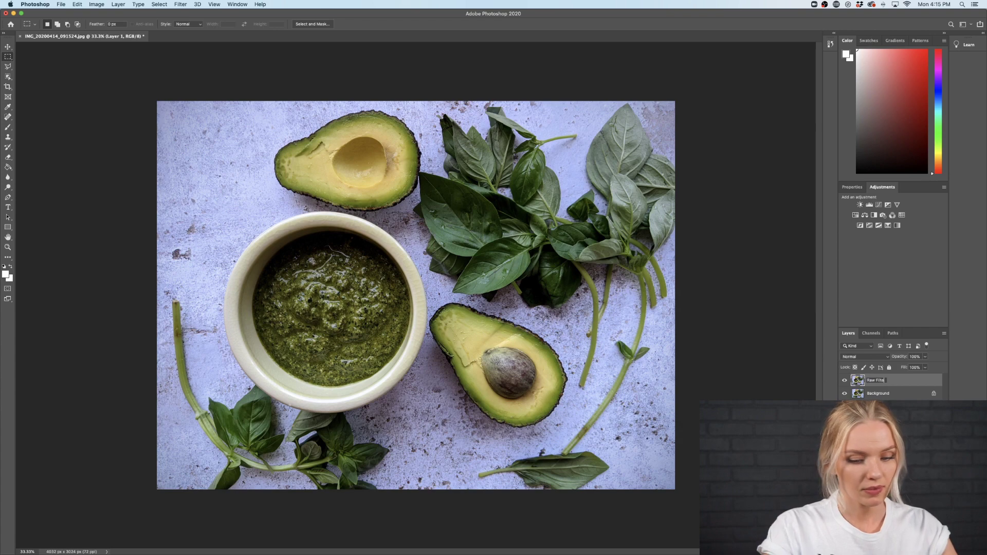
type("r")
key("Return")
left_click(874, 414)
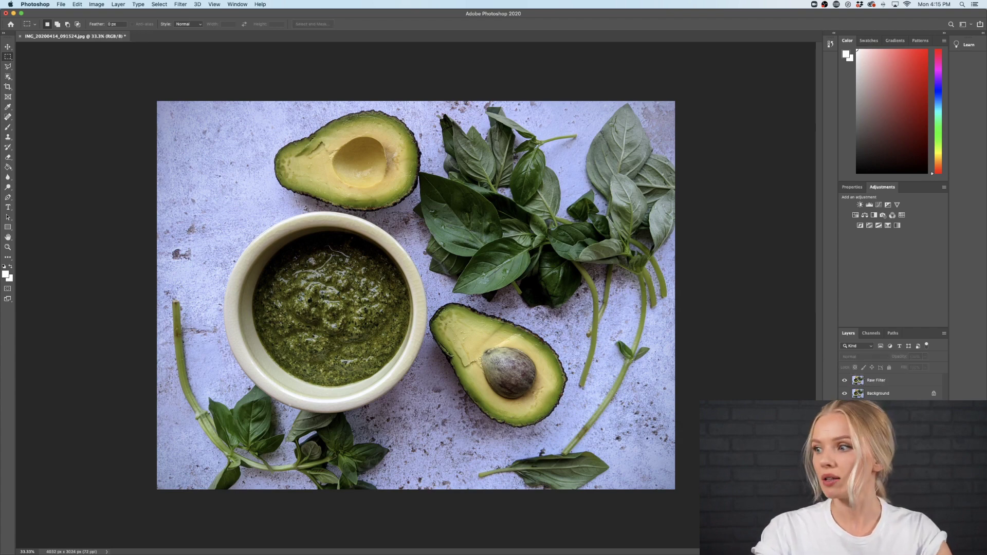
left_click(885, 383)
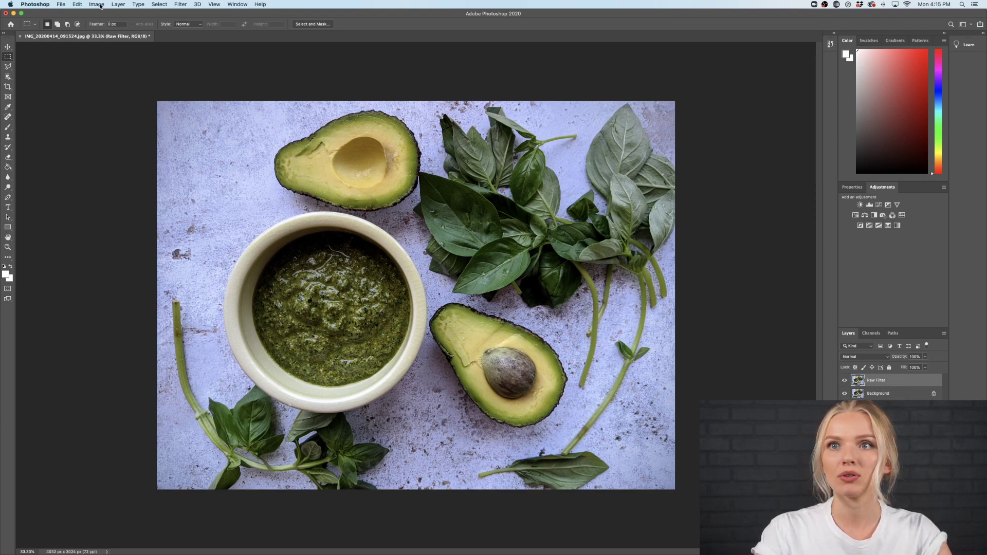
Open the Camera Raw Filter for the Raw Filter layer and set Exposure to +0.45, Contrast to -8 and Highlights to +13
left_click(180, 4)
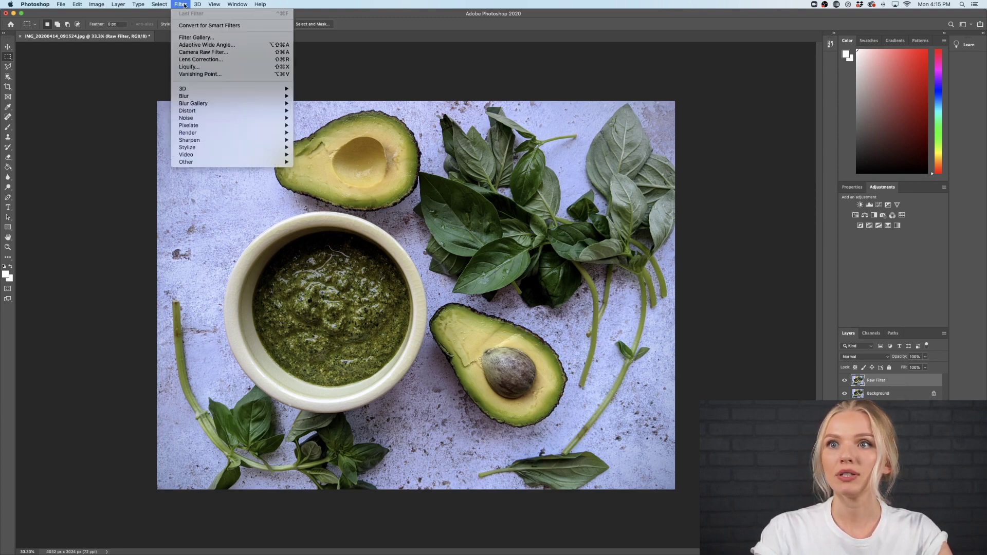
left_click(193, 53)
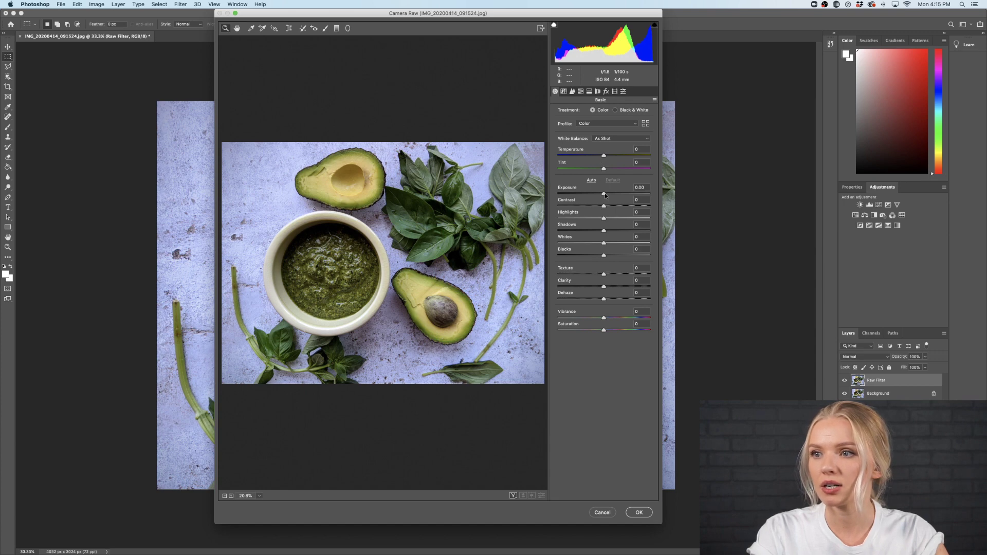
left_click_drag(605, 193, 610, 219)
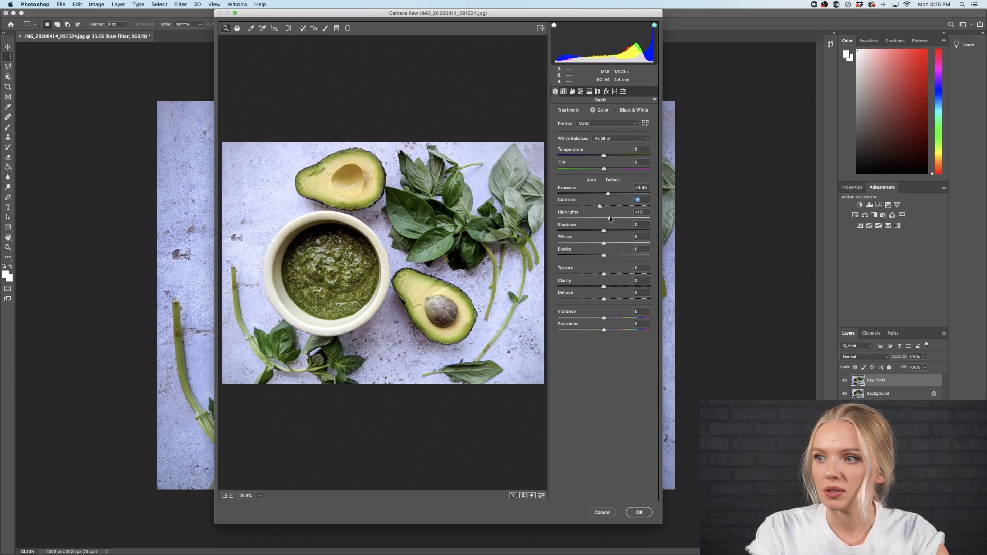
left_click(610, 219)
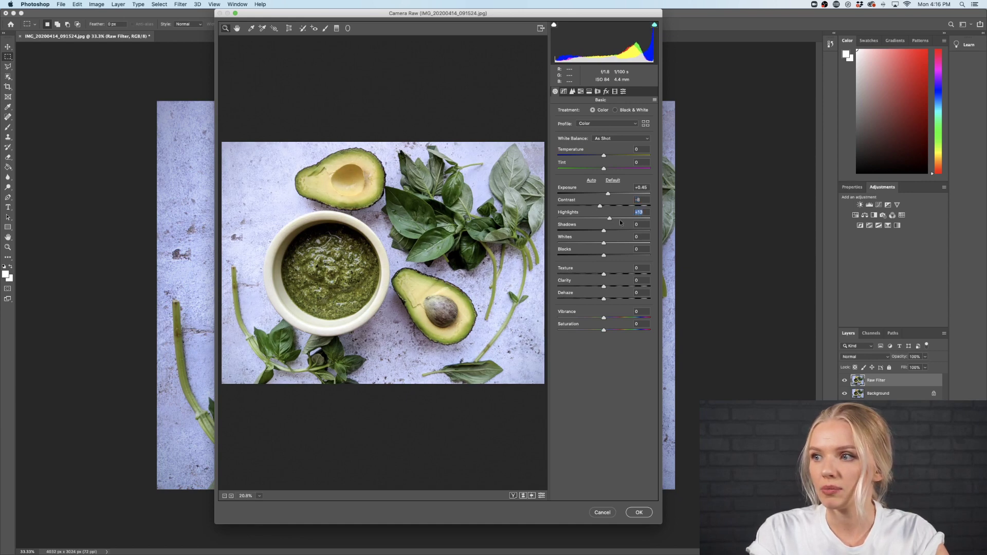
Set Shadows to +14, Whites to -18, Blacks to +13, Texture to +12 and Vibrance to +11, and apply the Camera Raw adjustments
mouse_move(604, 233)
left_mouse_down()
mouse_move(599, 245)
mouse_move(574, 248)
mouse_move(595, 246)
left_mouse_up()
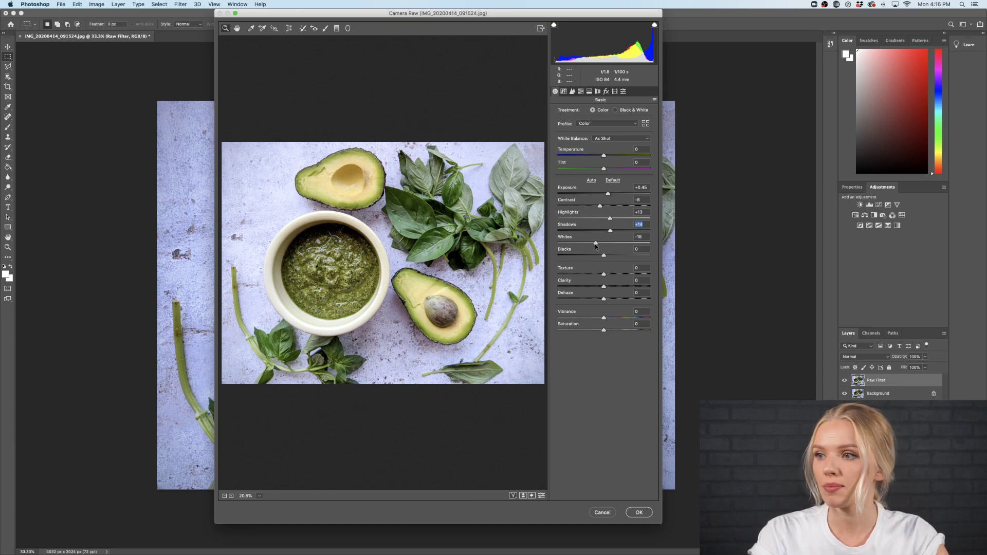
left_click_drag(604, 256, 609, 317)
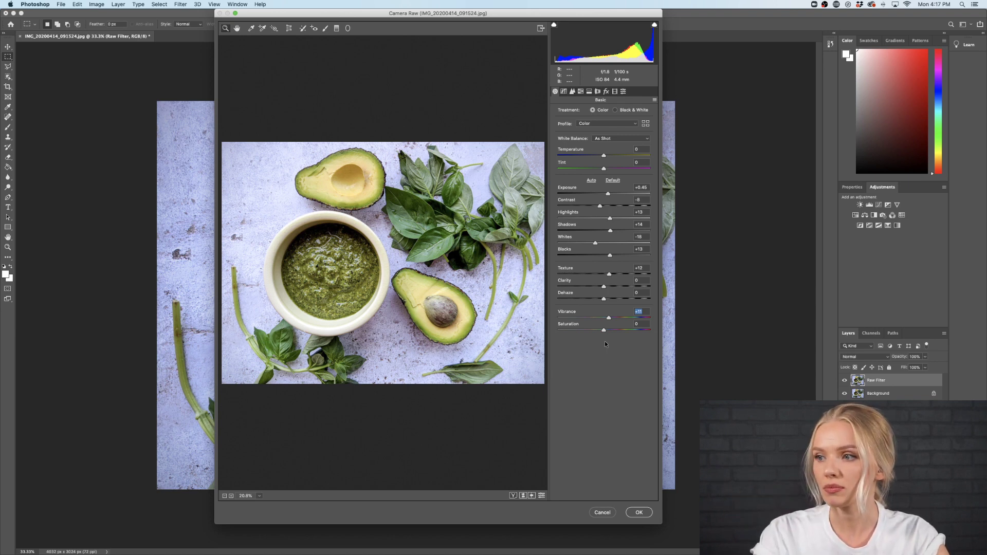
left_click(637, 513)
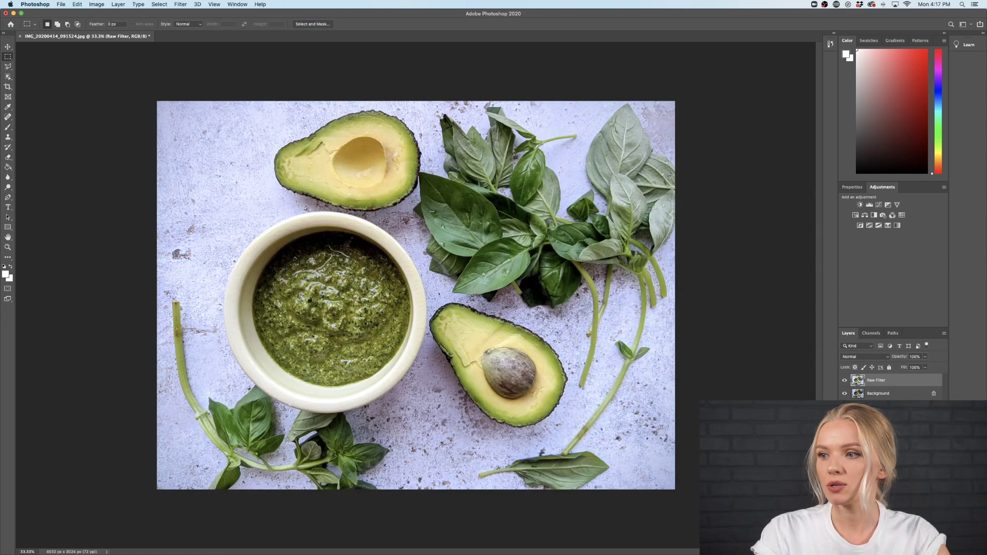
Compare the photo before and after the adjustments by toggling the visibility of the Raw Filter layer
left_click(845, 381)
left_click(845, 381)
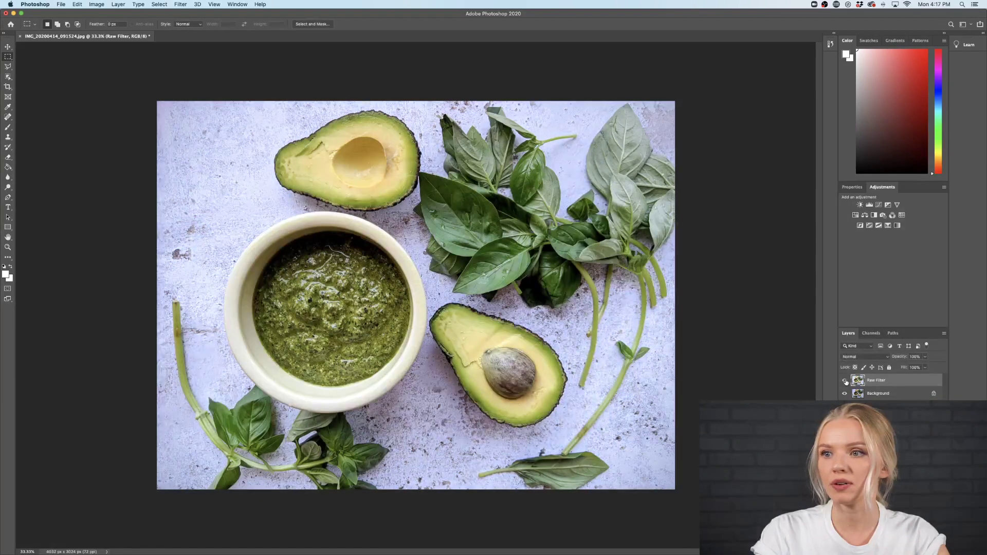
left_click(845, 381)
left_click(845, 381)
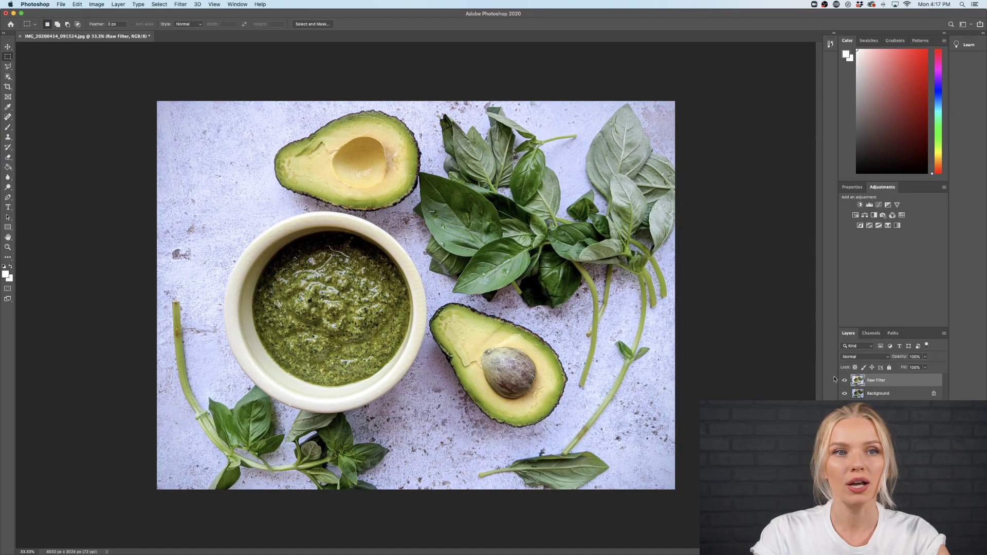
Duplicate the Raw Filter layer, name the copy Blemishes and make it the active layer
left_click(874, 409)
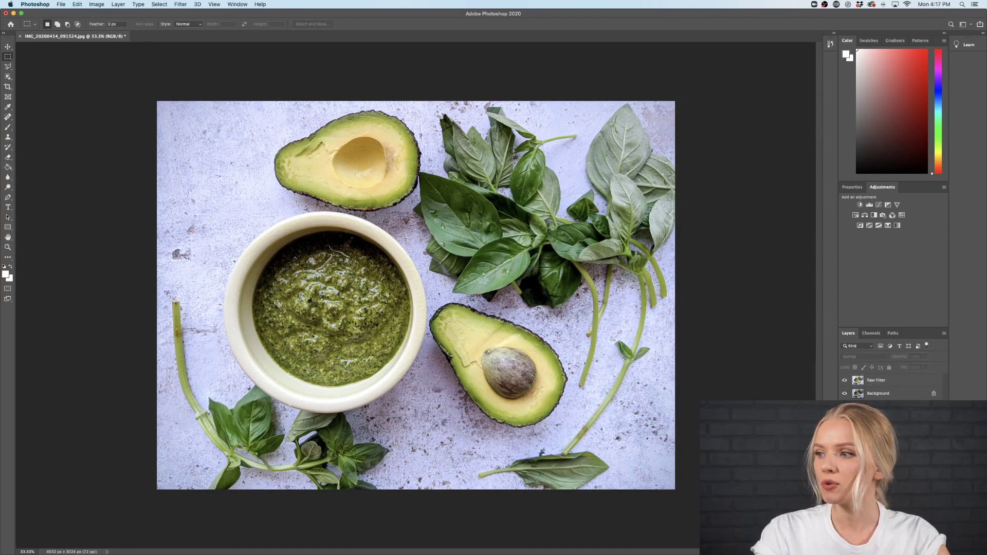
left_click(909, 379)
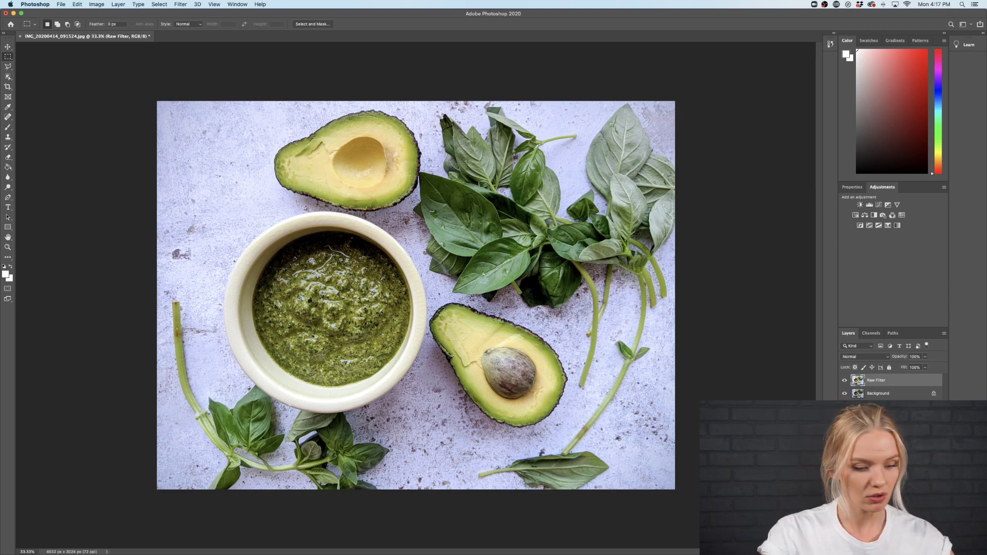
key("super+j")
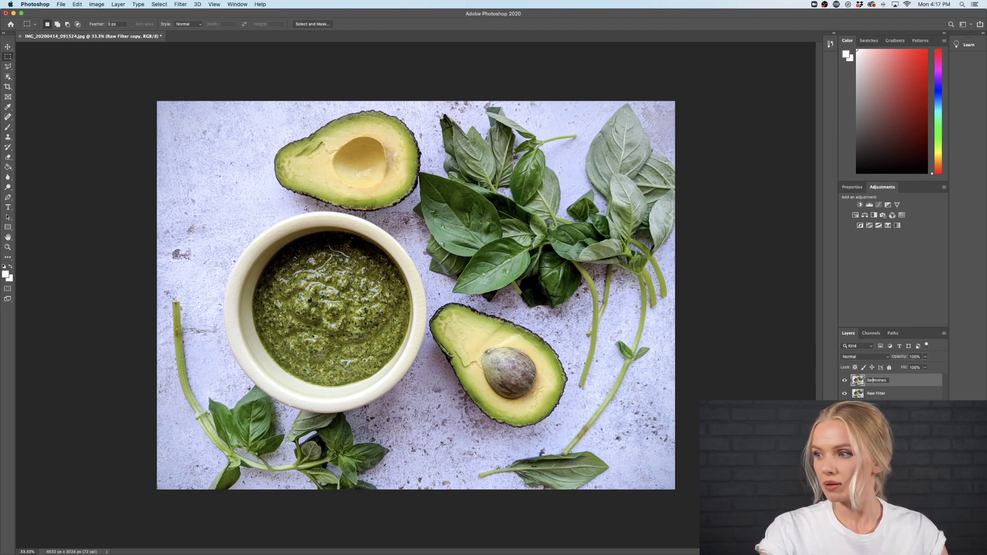
key("Return")
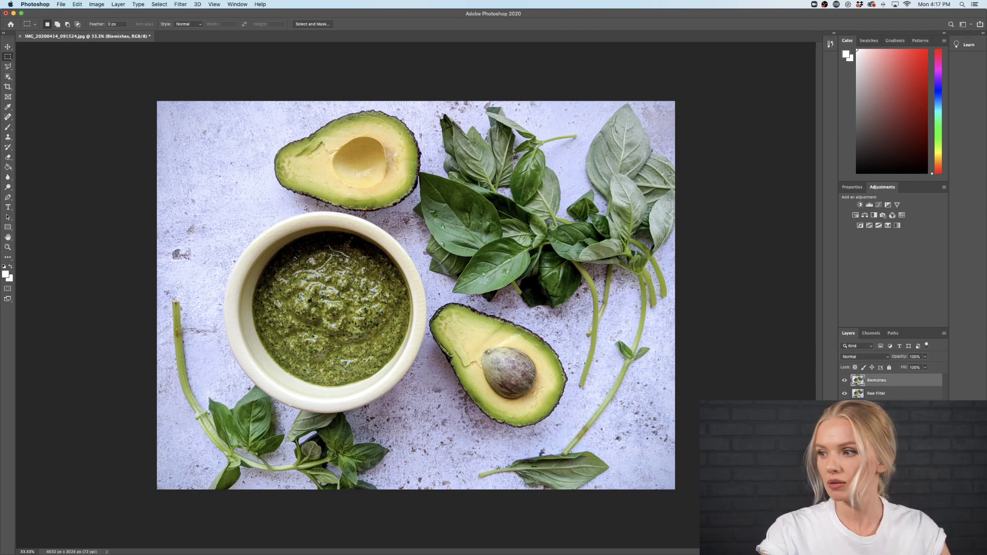
left_click(883, 412)
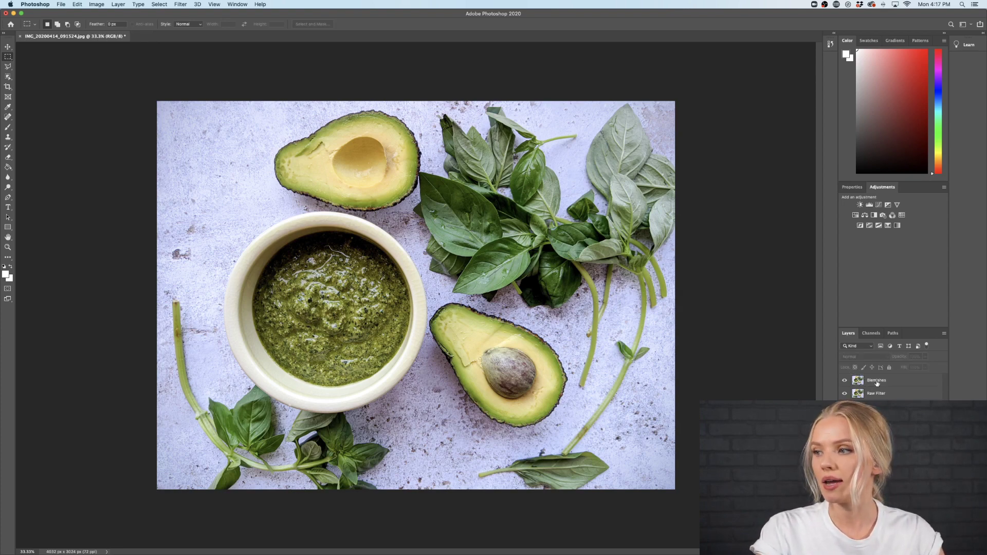
key("alt+period")
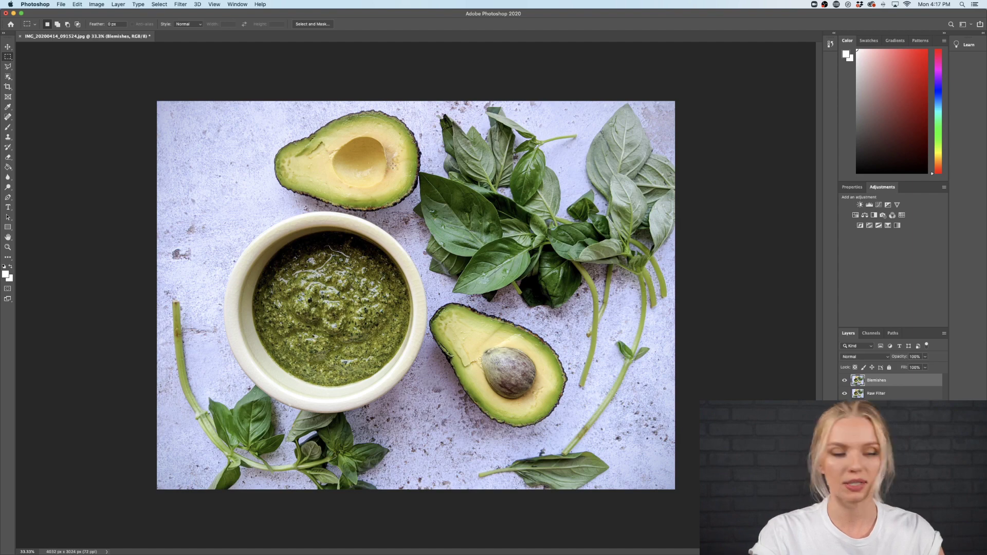
Choose the Clone Stamp tool and set its brush hardness to 93%
scroll(394, 167, "up", 5)
scroll(393, 166, "down", 2)
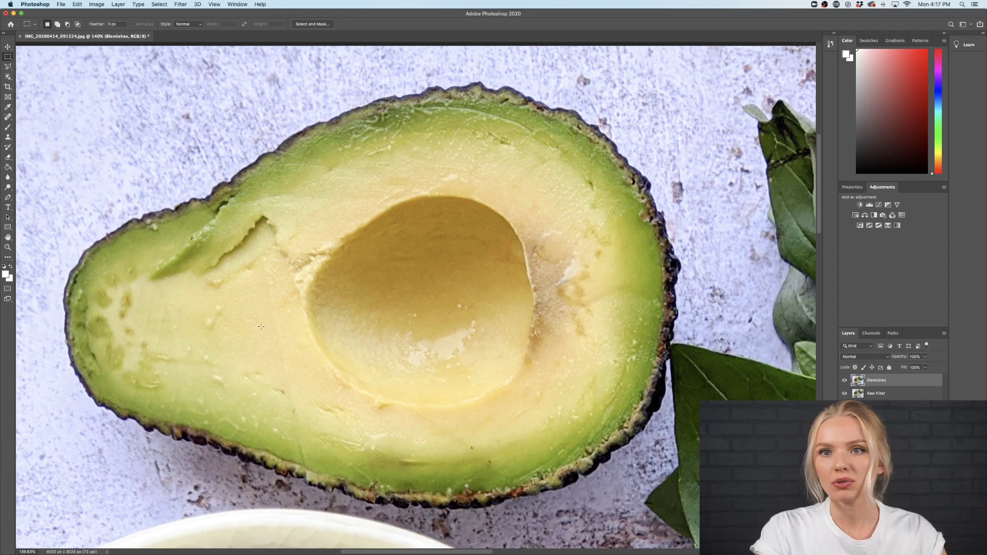
scroll(32, 198, "down", 1)
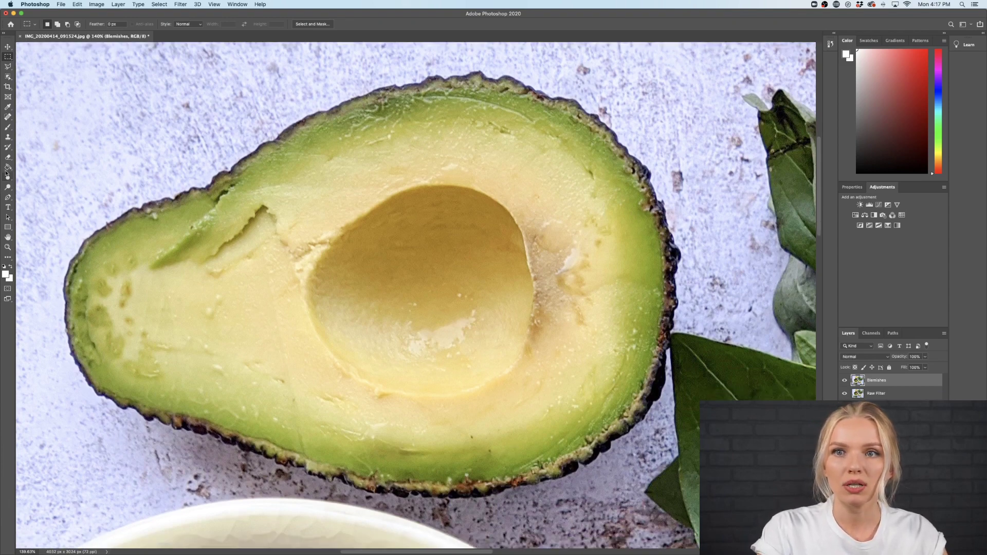
left_click(8, 138)
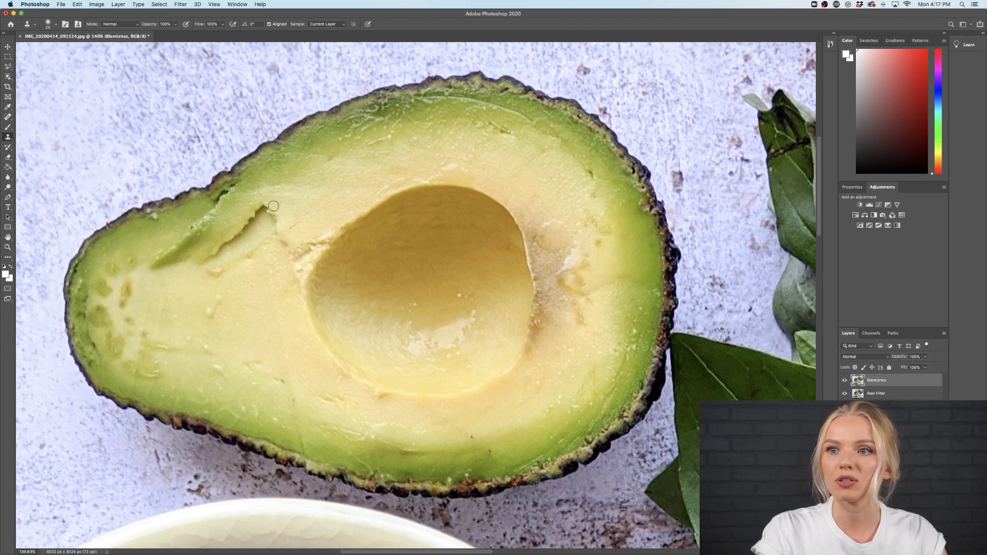
scroll(80, 42, "down", 1)
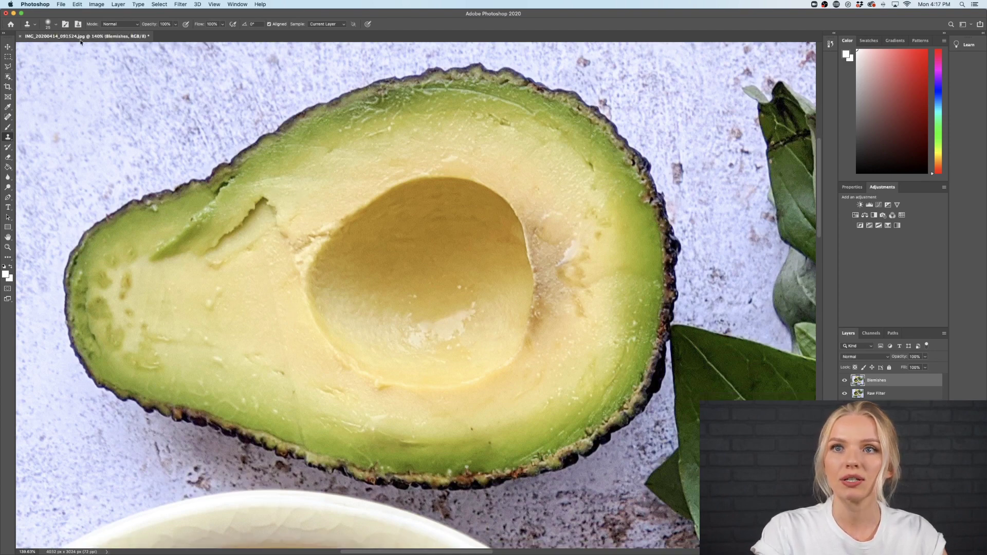
left_click(56, 25)
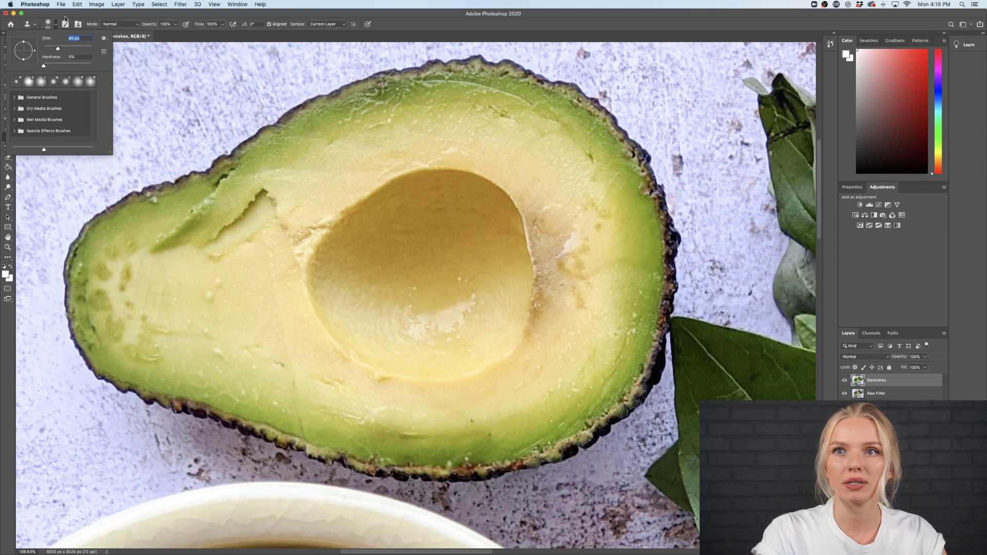
left_click_drag(43, 65, 89, 68)
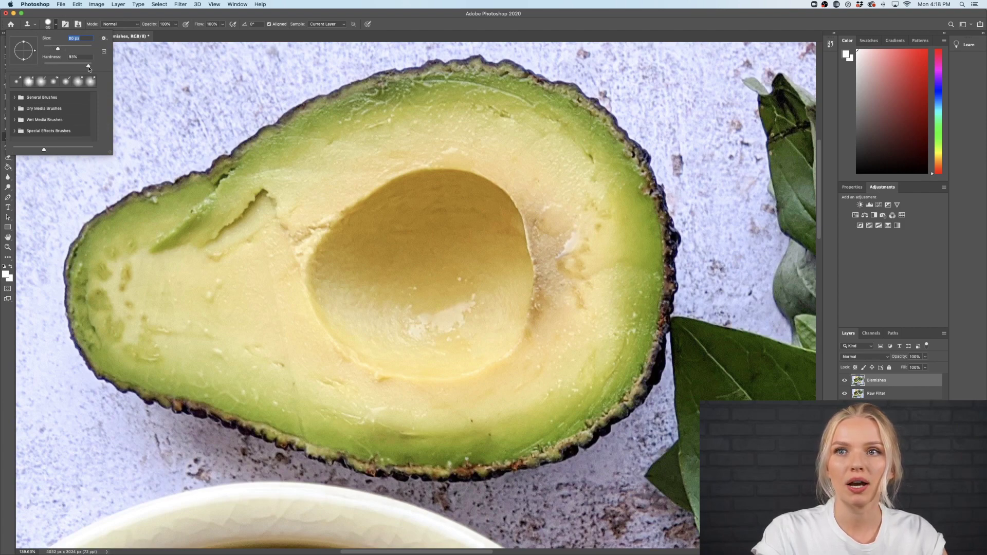
On the Blemishes layer, clone clean flesh over the crack and marks between the upper avocado's narrow end and its pit hollow
key("super+0")
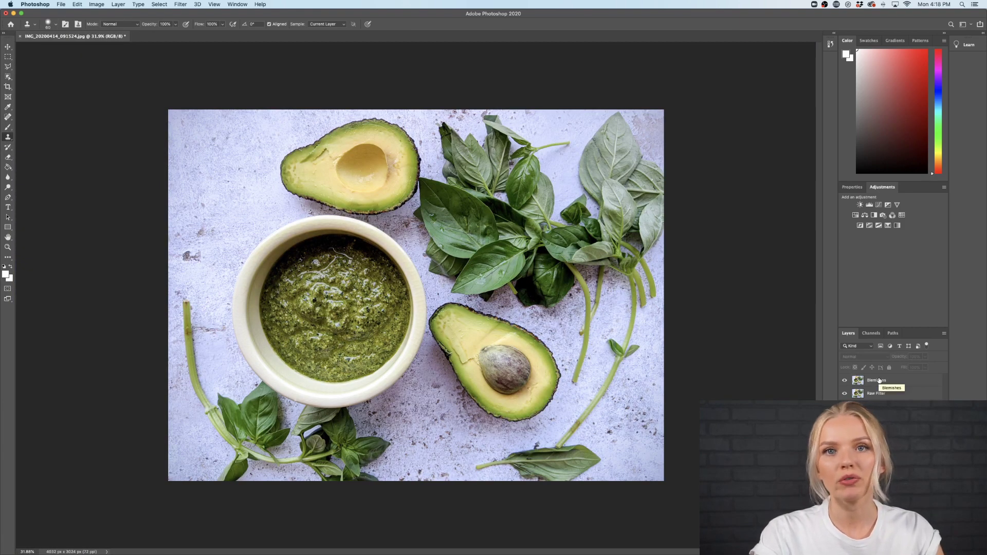
left_click(879, 381)
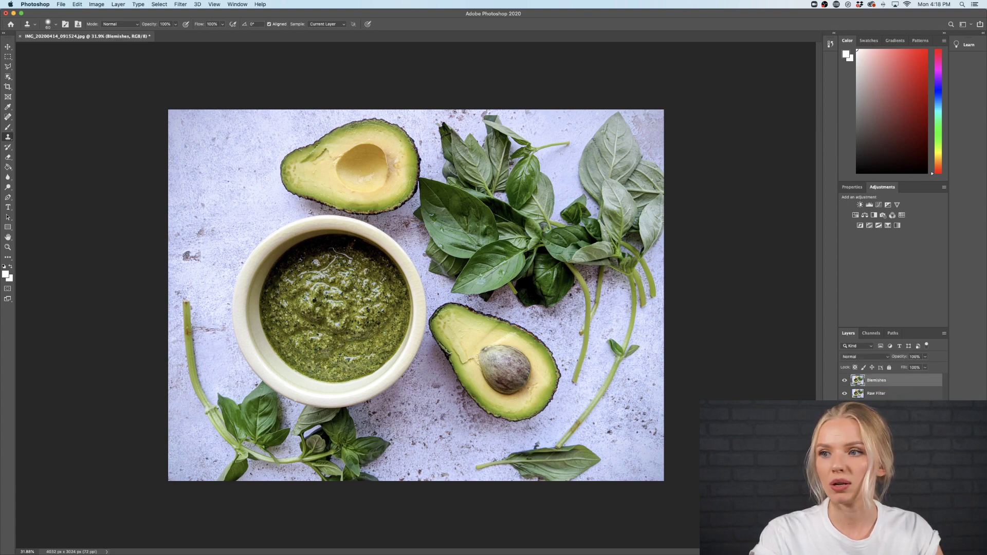
scroll(351, 173, "up", 5)
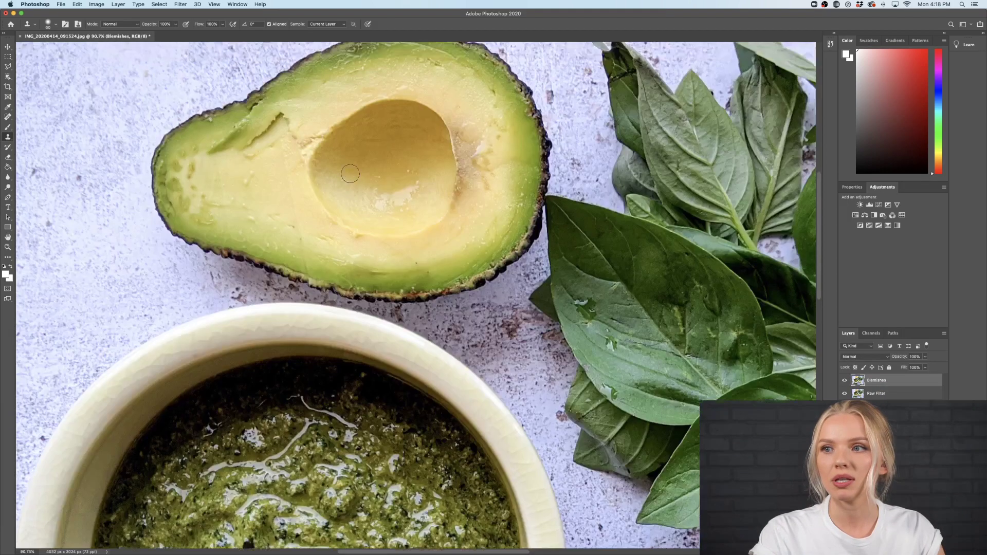
scroll(351, 173, "up", 5)
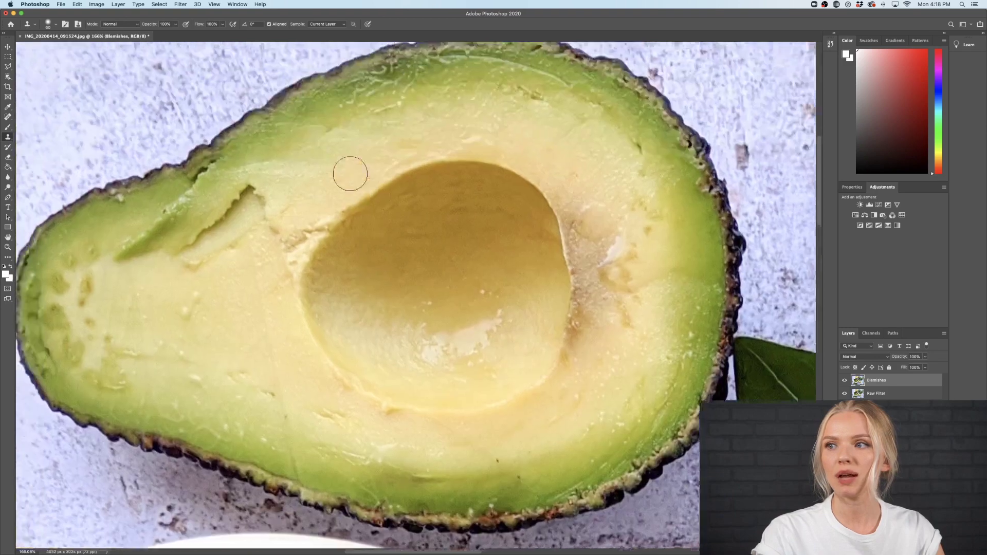
mouse_move(340, 204)
left_mouse_down()
mouse_move(306, 225)
mouse_move(352, 226)
mouse_move(332, 211)
mouse_move(297, 236)
mouse_move(304, 245)
mouse_move(316, 226)
mouse_move(264, 264)
mouse_move(311, 240)
mouse_move(310, 209)
mouse_move(263, 230)
mouse_move(293, 243)
left_mouse_up()
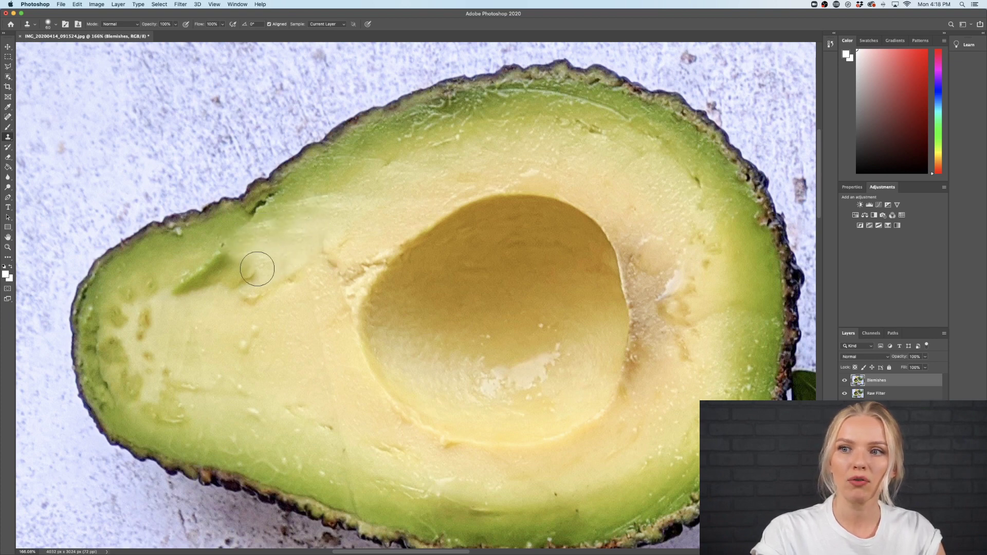
mouse_move(258, 267)
left_mouse_down()
mouse_move(238, 288)
mouse_move(264, 257)
mouse_move(223, 291)
left_mouse_up()
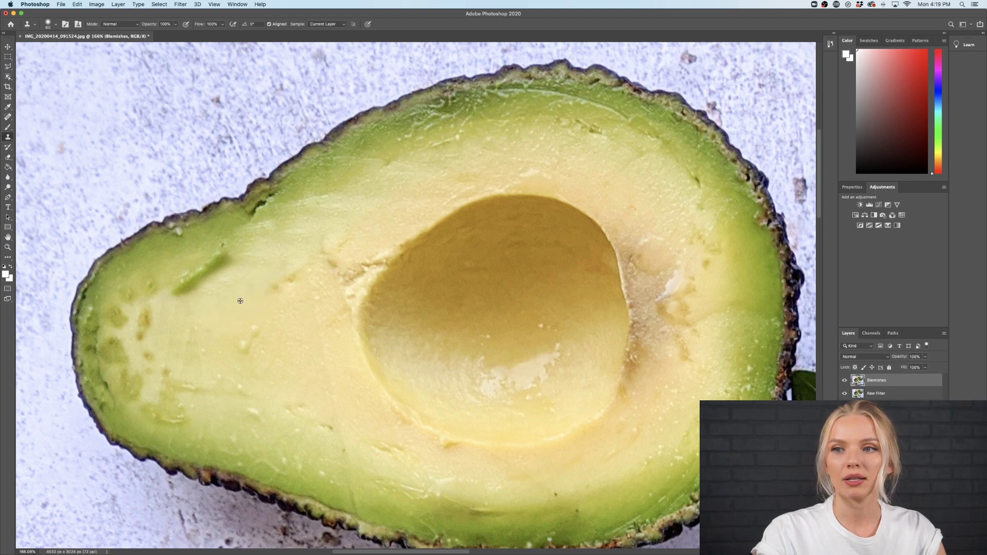
mouse_move(269, 288)
left_mouse_down()
mouse_move(303, 268)
mouse_move(324, 272)
left_mouse_up()
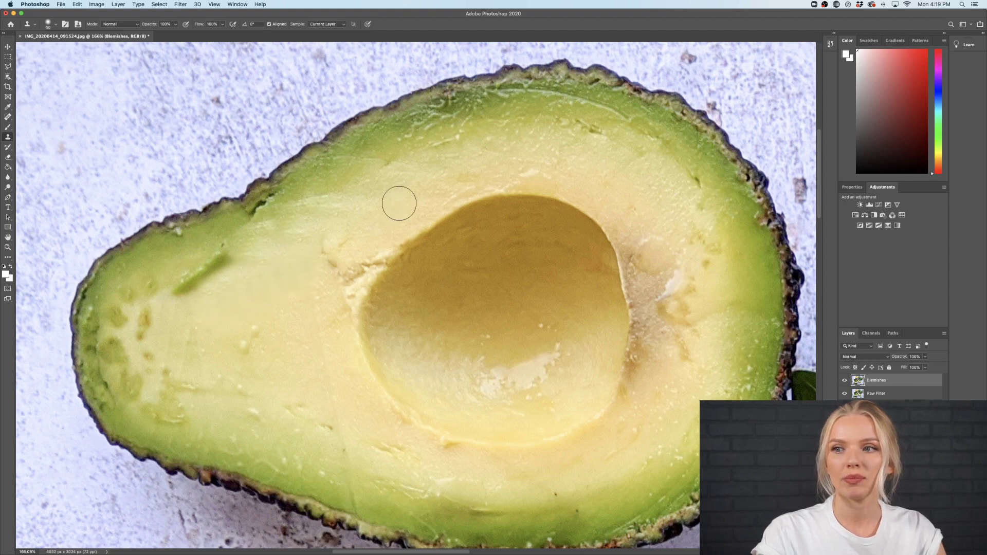
left_click(377, 216, "alt")
mouse_move(357, 234)
left_mouse_down()
mouse_move(341, 240)
mouse_move(359, 231)
mouse_move(353, 268)
mouse_move(346, 258)
mouse_move(207, 276)
left_mouse_up()
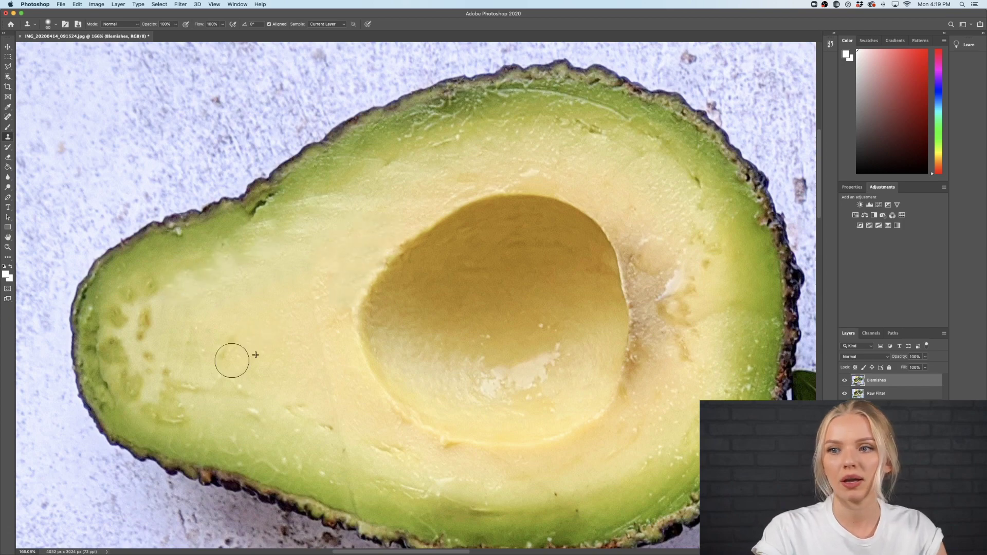
Clone clean flesh over the brown bruise between the upper avocado's pit hollow and its wide end
scroll(233, 356, "down", 5)
scroll(410, 202, "up", 5)
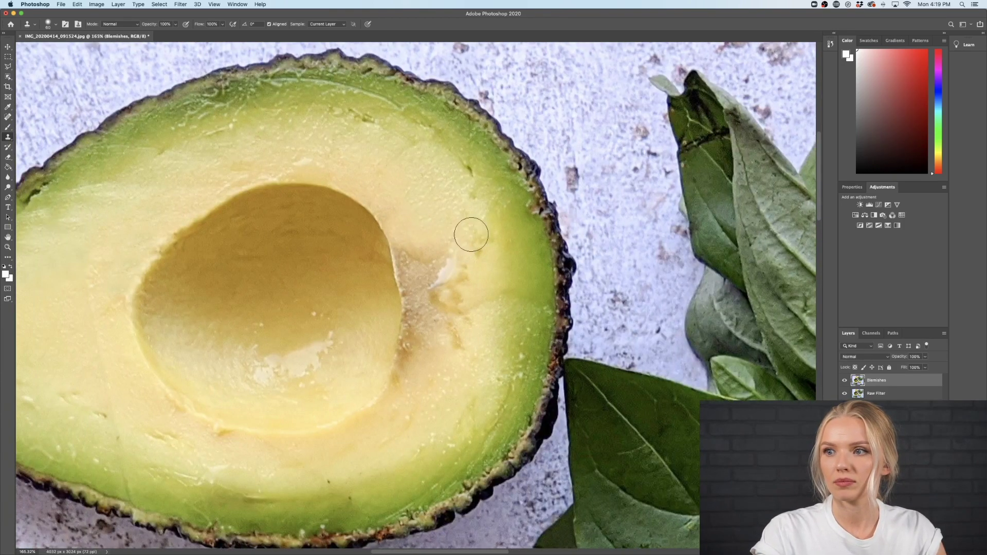
mouse_move(470, 229)
left_mouse_down()
mouse_move(445, 241)
mouse_move(465, 253)
mouse_move(420, 318)
left_mouse_up()
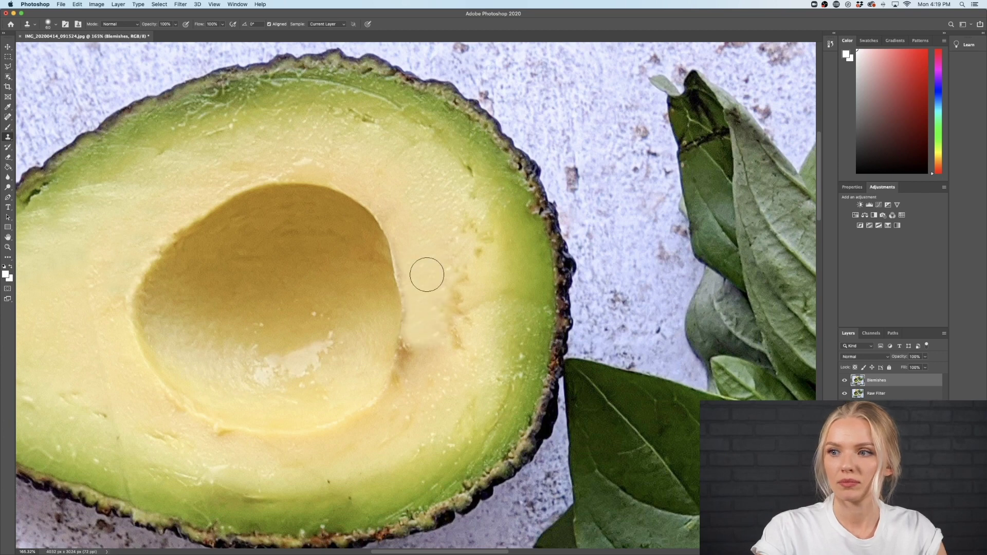
mouse_move(426, 273)
left_mouse_down()
mouse_move(460, 361)
mouse_move(464, 308)
left_mouse_up()
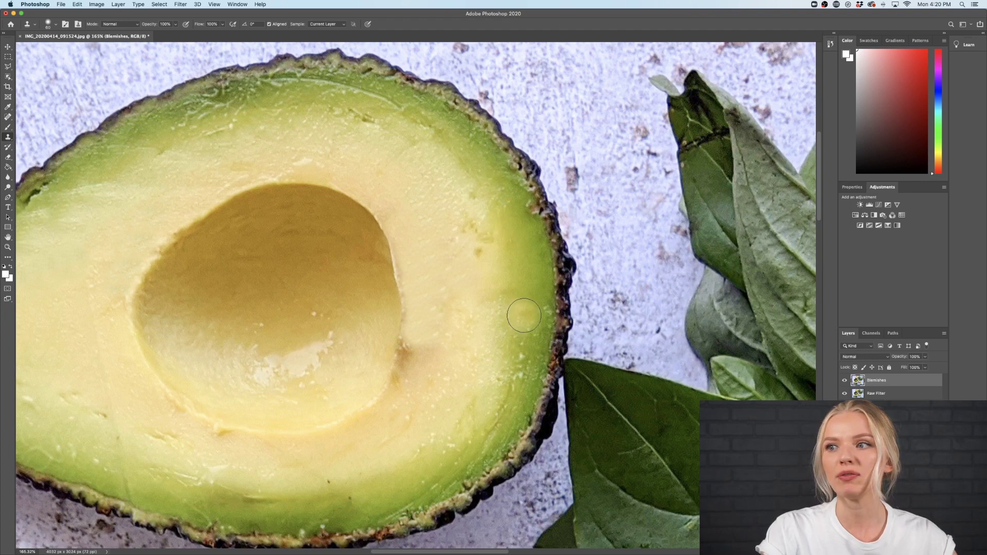
left_click(535, 262, "alt")
left_click(486, 237)
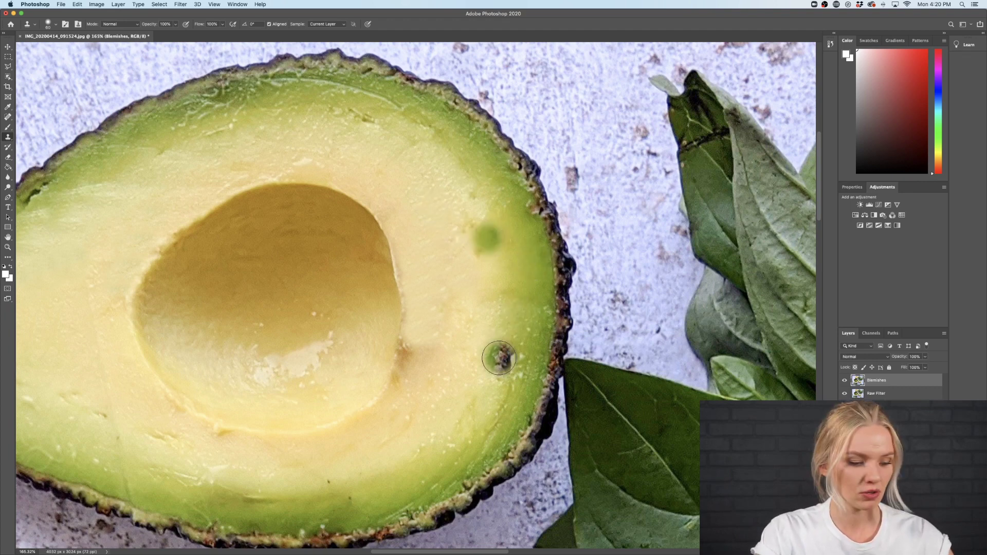
key("ctrl+z")
Clone clean flesh over the remaining dark mark at the lower edge of the upper avocado's pit hollow
scroll(447, 176, "up", 5)
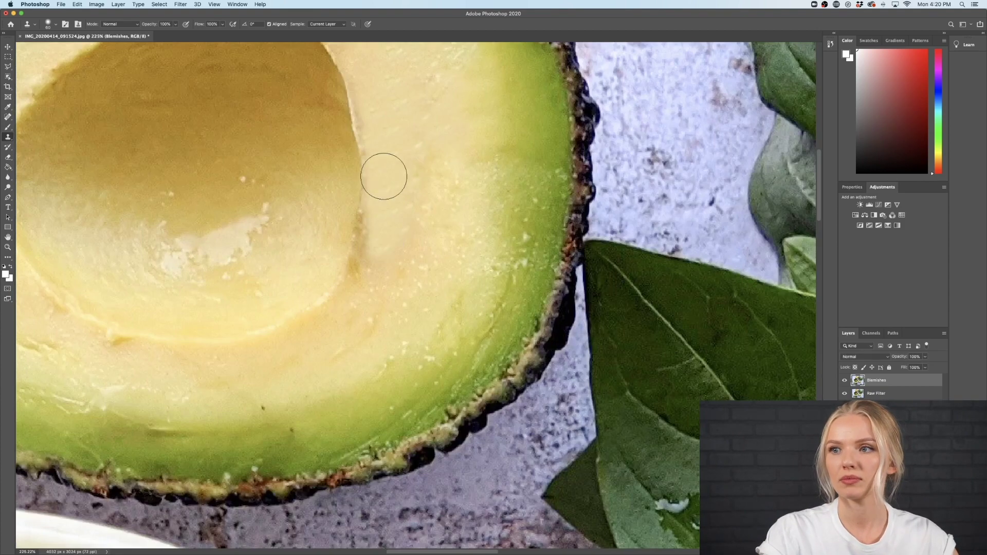
scroll(406, 304, "down", 6)
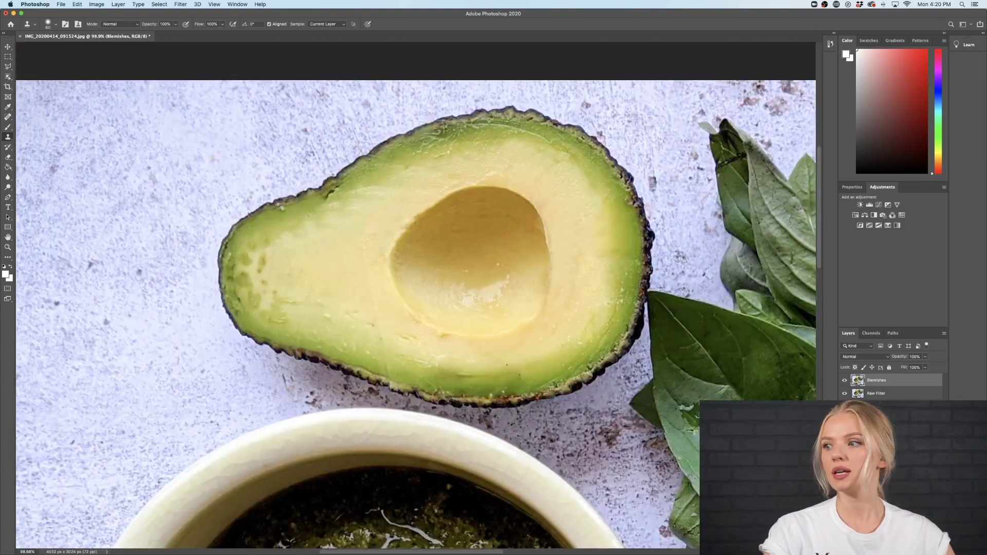
Compare the upper avocado before and after the retouching by toggling the visibility of the Blemishes layer
left_click(844, 381)
left_click(844, 381)
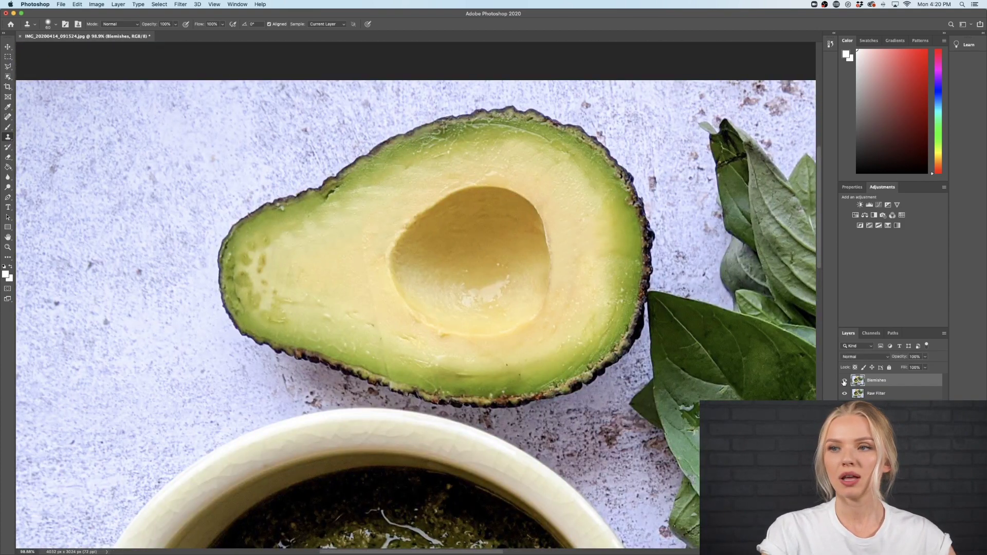
left_click(844, 381)
left_click(844, 381)
left_click(844, 381)
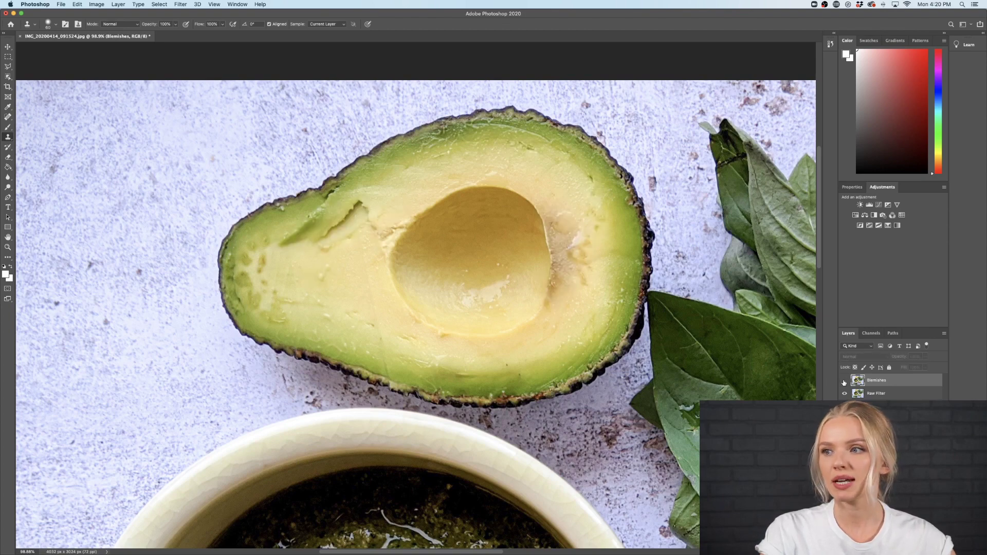
left_click(844, 381)
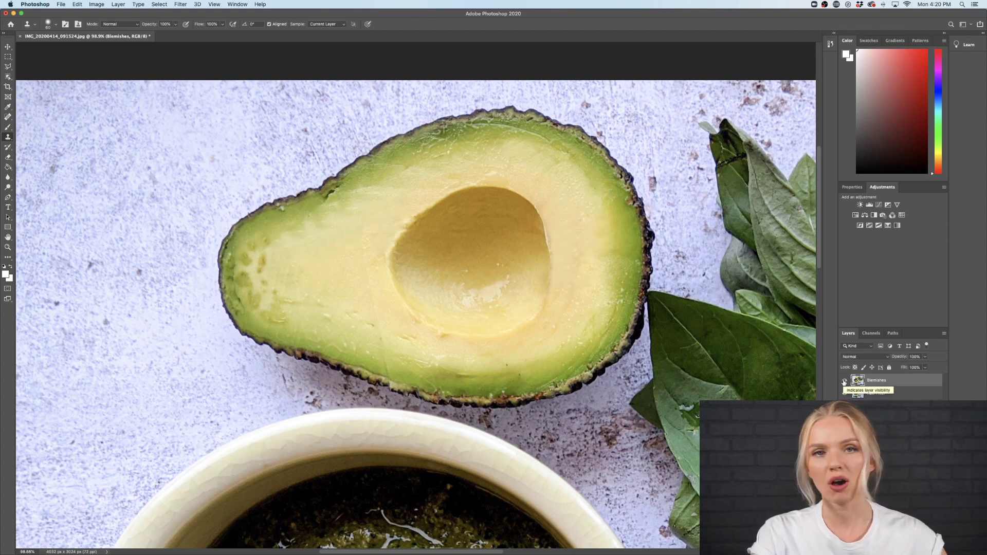
Clone clean flesh over the spots at the upper avocado's narrow end and the notch along its upper edge
scroll(485, 386, "up", 6)
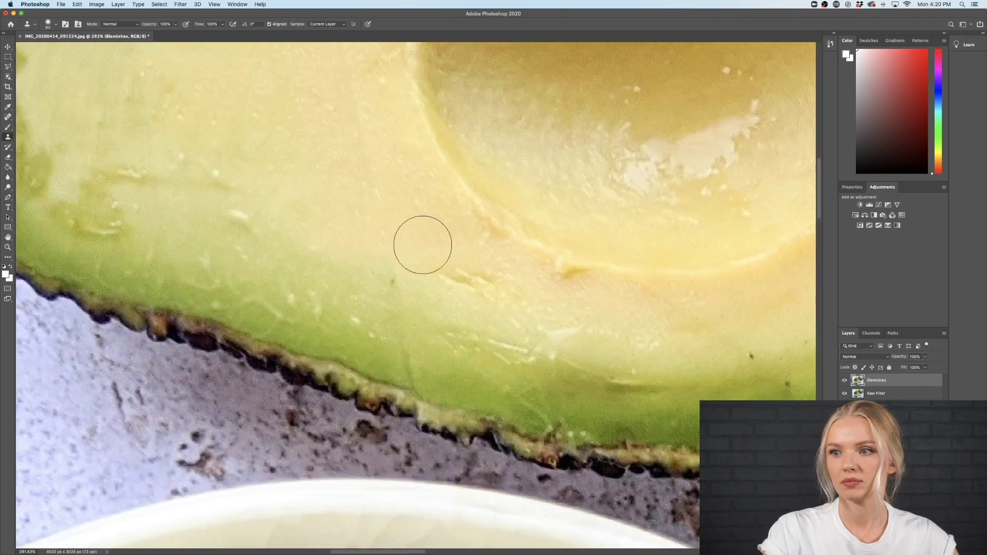
scroll(413, 281, "down", 6)
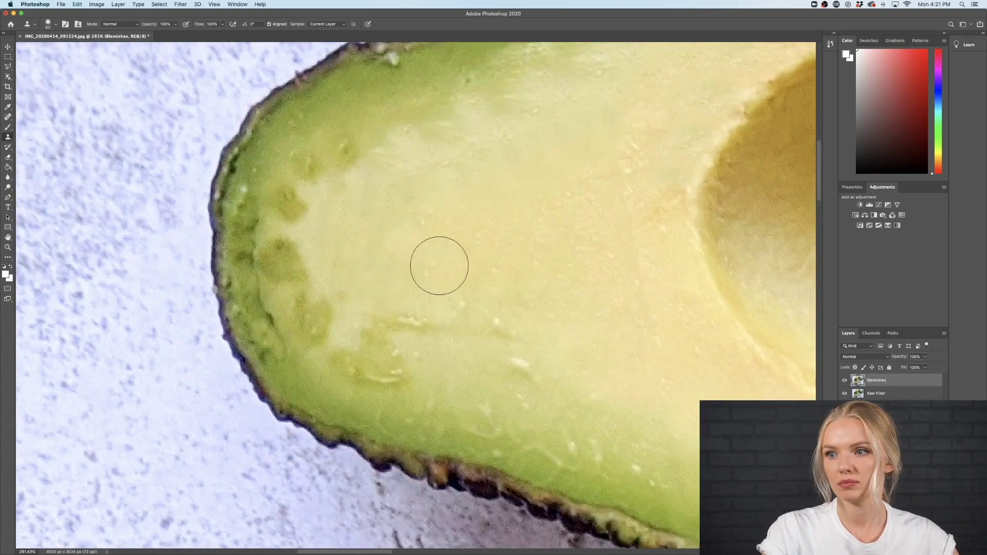
scroll(591, 345, "up", 5)
scroll(284, 348, "down", 1)
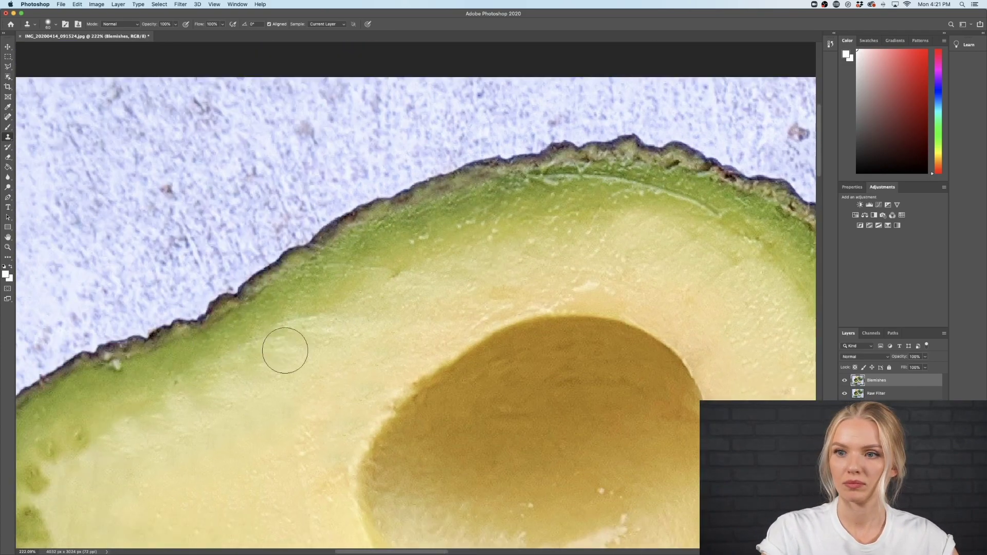
scroll(451, 349, "down", 1)
Clone clean flesh over the crack, scratches and dark spots around the pit and narrow end of the lower avocado
scroll(451, 349, "down", 5)
scroll(375, 401, "up", 2)
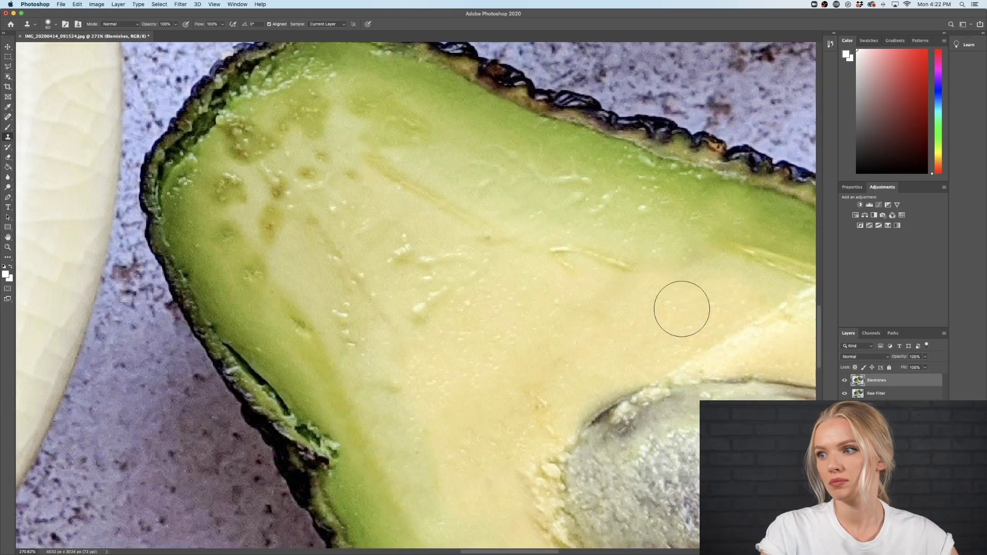
scroll(534, 268, "up", 2)
scroll(534, 268, "left", 1)
scroll(377, 283, "down", 2)
scroll(377, 282, "right", 3)
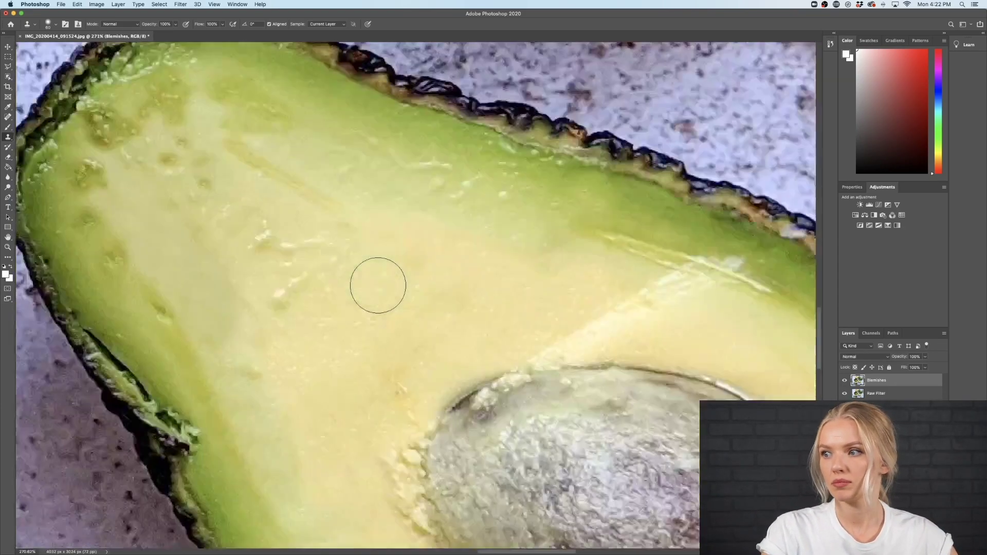
scroll(509, 252, "down", 3)
scroll(509, 252, "right", 2)
scroll(544, 282, "down", 3)
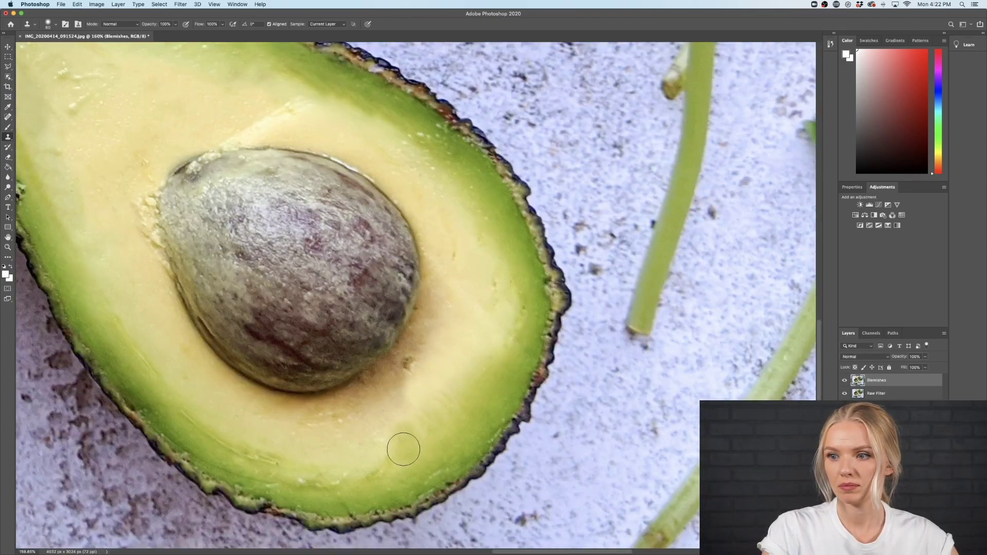
View the whole photo and compare both avocados with and without the retouching by toggling the Blemishes layer
scroll(408, 458, "down", 10)
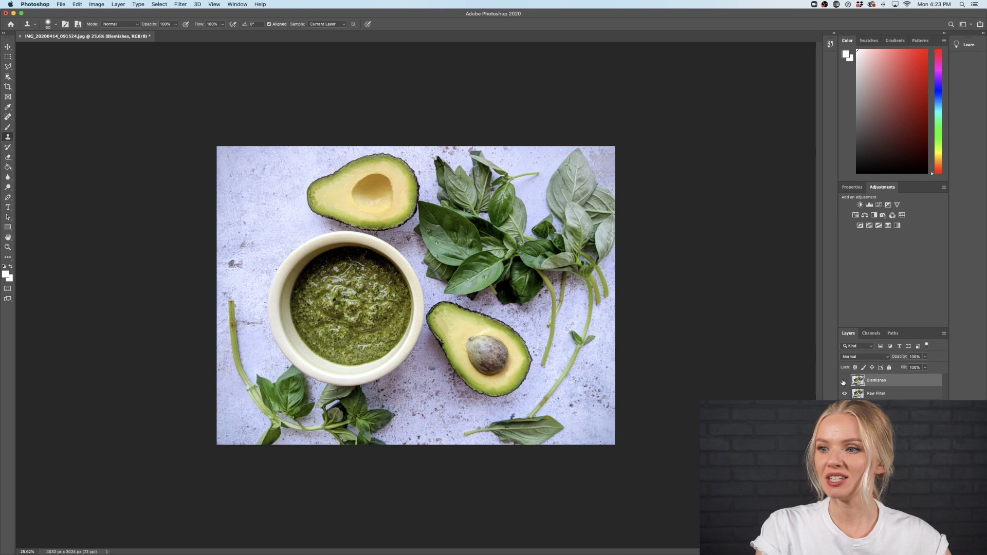
left_click(844, 380)
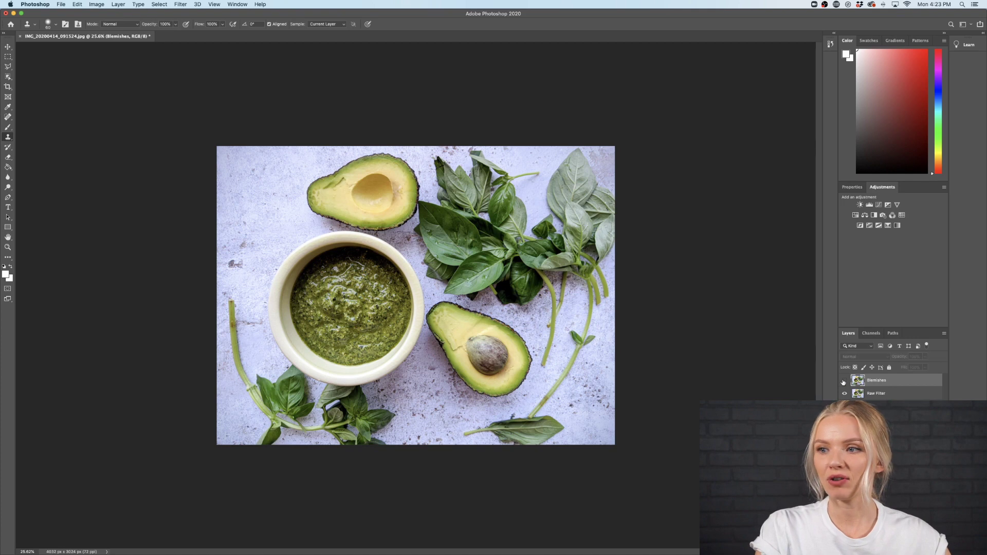
left_click(844, 381)
left_click(844, 380)
left_click(844, 382)
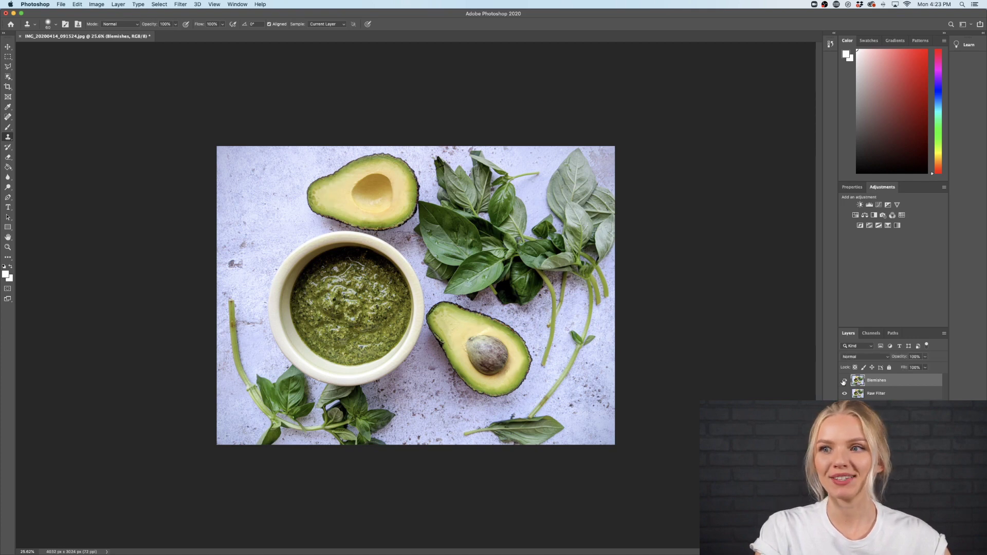
left_click(844, 381)
left_click(844, 381)
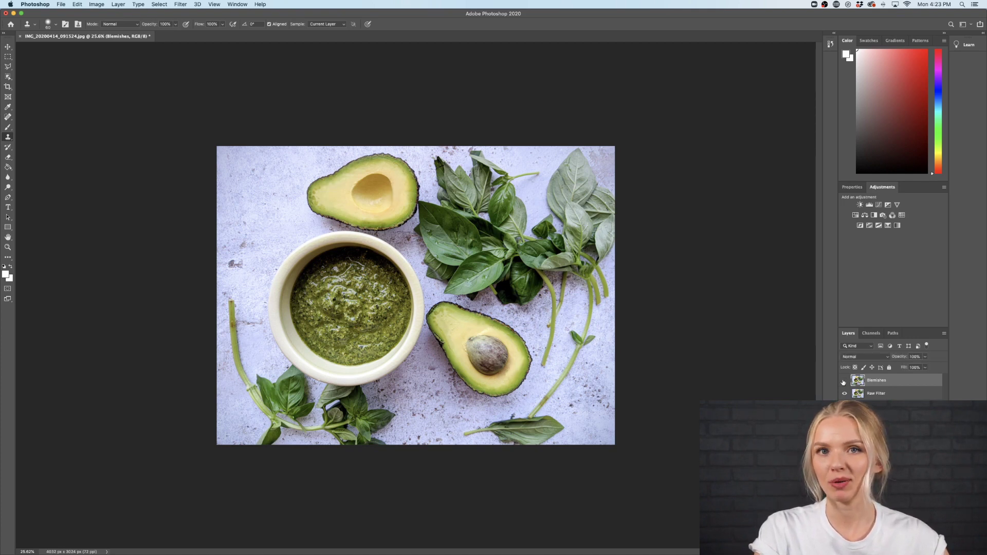
left_click(844, 381)
left_click(844, 381)
left_click(844, 381)
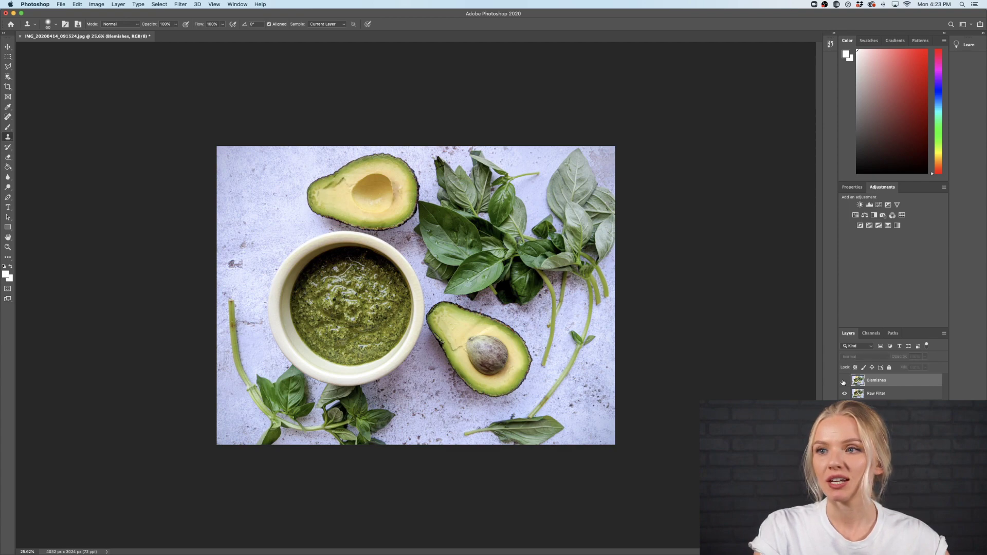
left_click(844, 381)
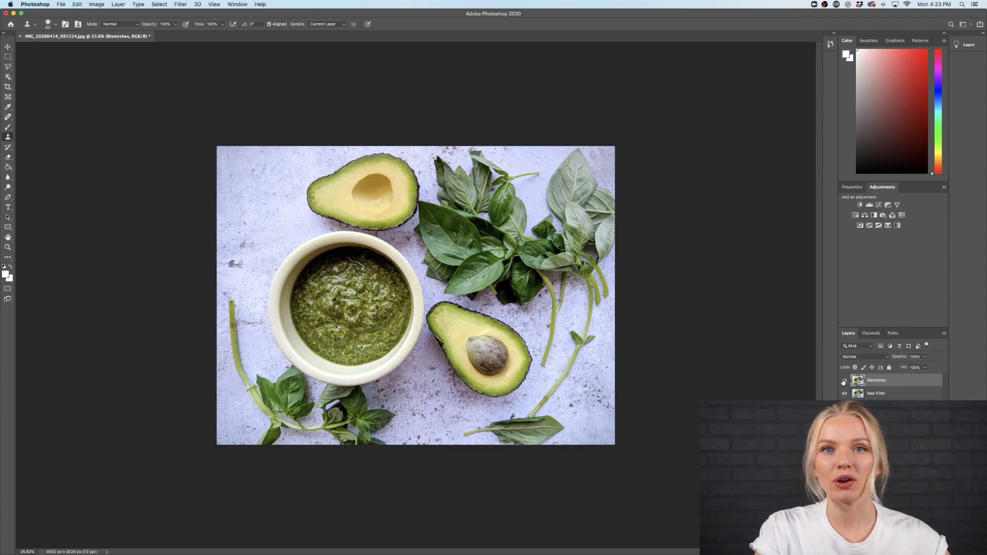
left_click(844, 381)
left_click(844, 381)
Clone clean green texture over the brown marks on the basil stem beside the bowl
scroll(603, 379, "down", 5)
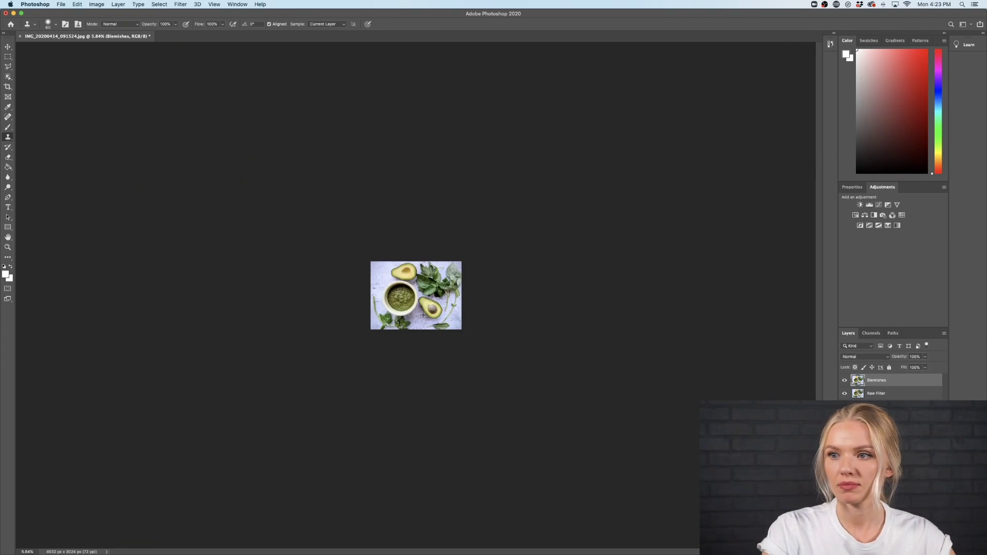
scroll(603, 379, "up", 8)
scroll(603, 379, "down", 2)
scroll(206, 257, "up", 5)
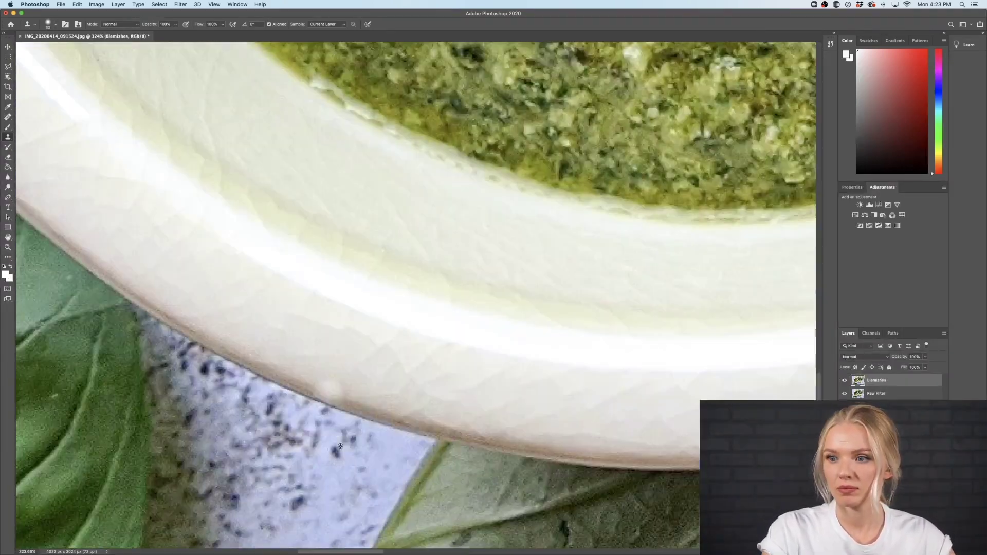
scroll(506, 164, "down", 4)
scroll(103, 412, "up", 5)
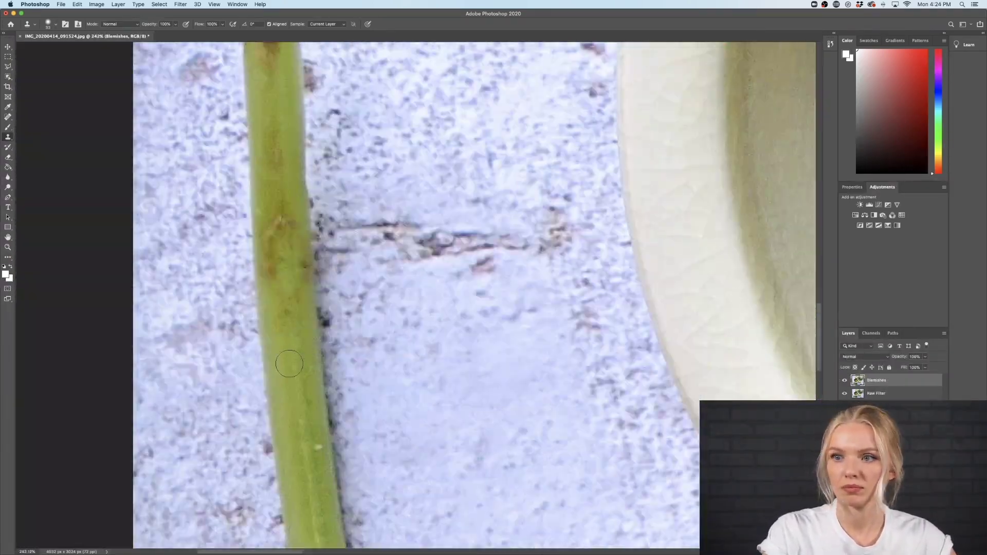
scroll(289, 263, "down", 2)
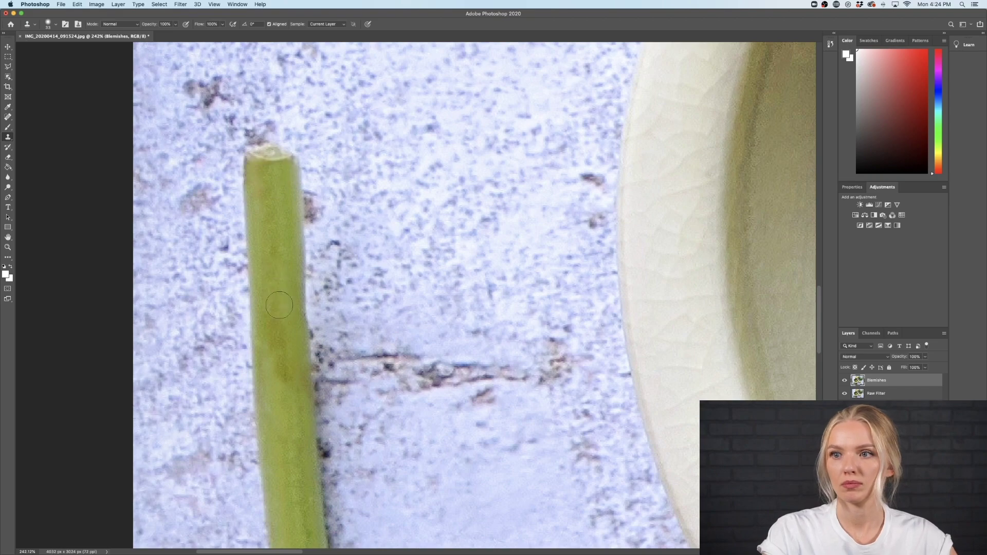
scroll(431, 213, "down", 3)
scroll(431, 214, "down", 3)
Clone clean leaf texture over the blemishes on the basil leaves beneath the bowl
scroll(203, 280, "up", 8)
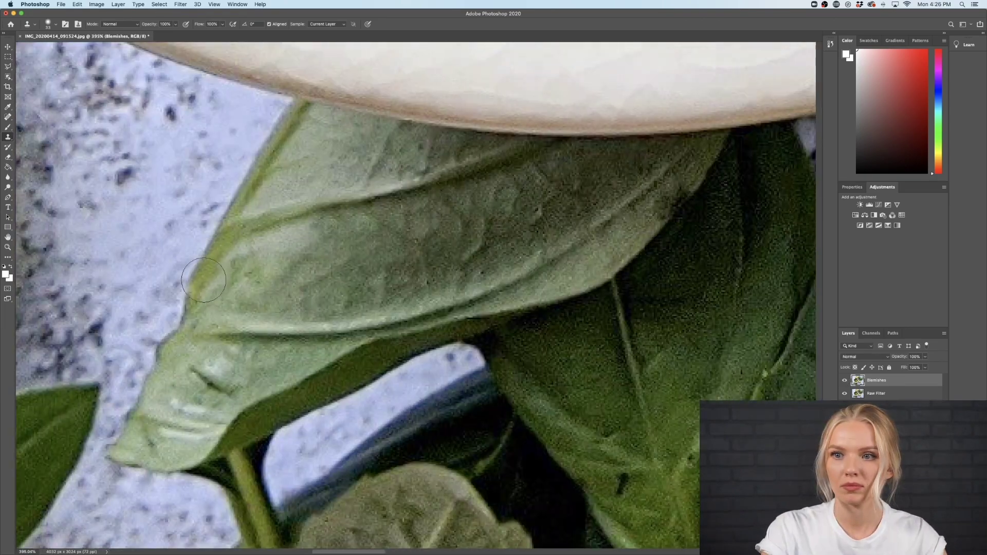
scroll(203, 280, "down", 5)
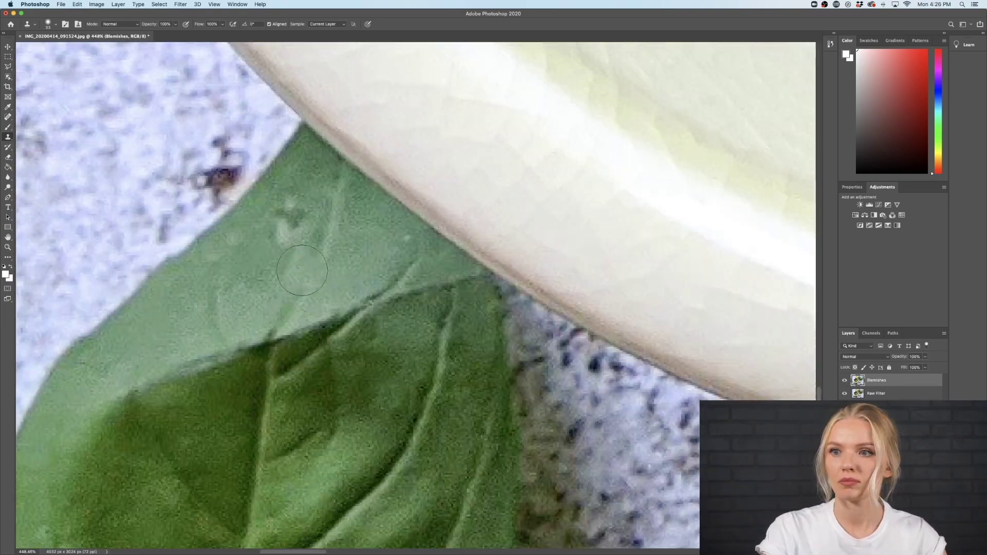
scroll(406, 356, "up", 6)
scroll(406, 356, "down", 6)
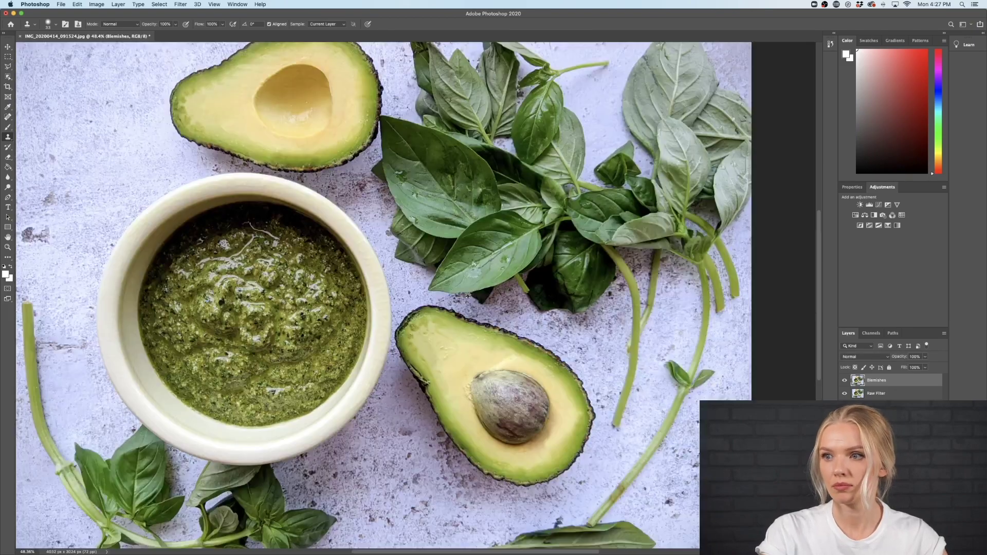
Clone clean leaf texture over the blemishes on the large basil leaf between the two avocados
scroll(552, 276, "up", 6)
scroll(553, 276, "down", 3)
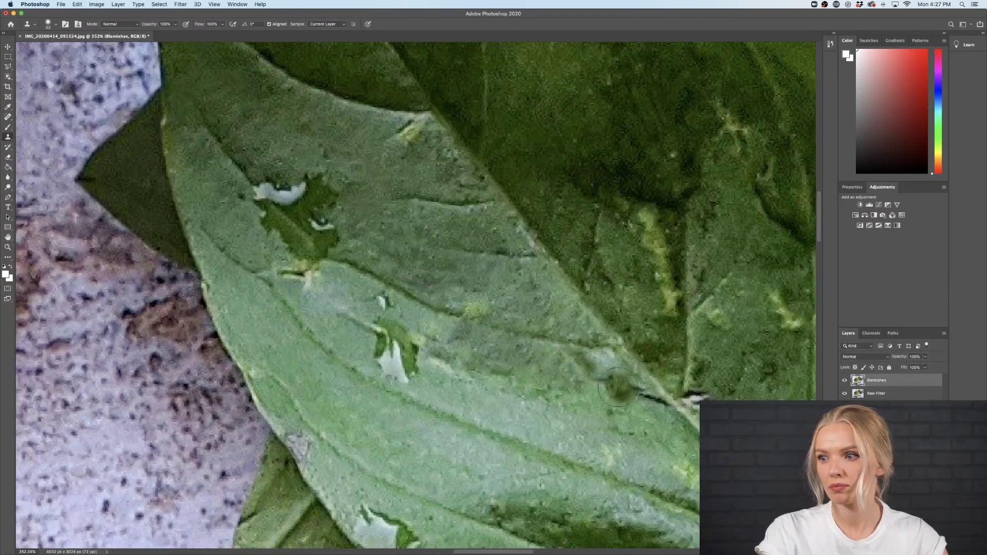
scroll(617, 308, "down", 2)
Remove the loose basil leaf below the lower avocado by cloning speckled background over it, and set the Clone Stamp opacity to 40%
scroll(751, 389, "down", 6)
scroll(511, 392, "up", 5)
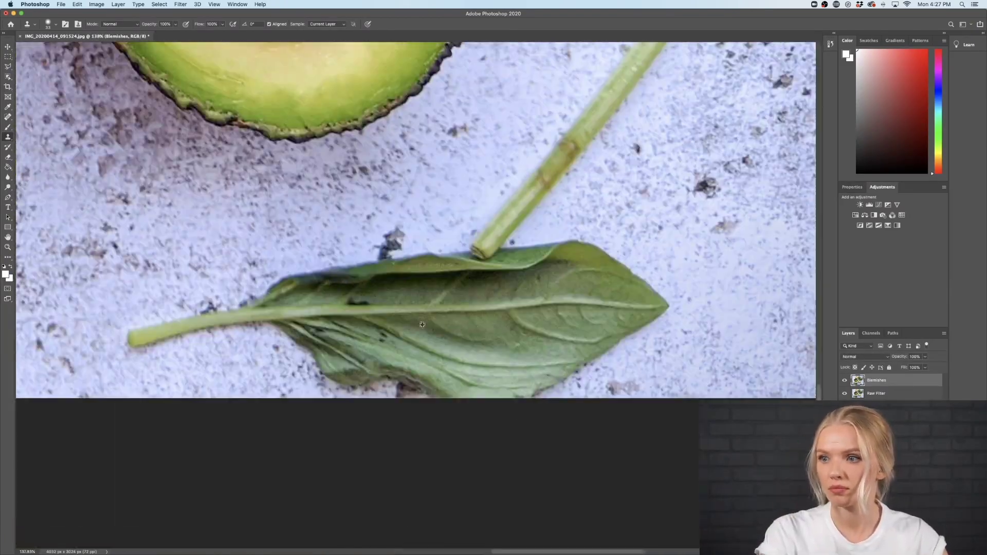
mouse_move(612, 261)
left_mouse_down()
mouse_move(583, 289)
mouse_move(573, 270)
mouse_move(530, 358)
mouse_move(419, 395)
mouse_move(495, 377)
mouse_move(330, 235)
mouse_move(442, 241)
mouse_move(192, 329)
mouse_move(421, 358)
mouse_move(486, 314)
mouse_move(351, 236)
mouse_move(340, 285)
mouse_move(297, 255)
mouse_move(422, 313)
mouse_move(431, 366)
mouse_move(520, 259)
mouse_move(419, 282)
left_mouse_up()
scroll(369, 378, "down", 2)
scroll(412, 360, "down", 2)
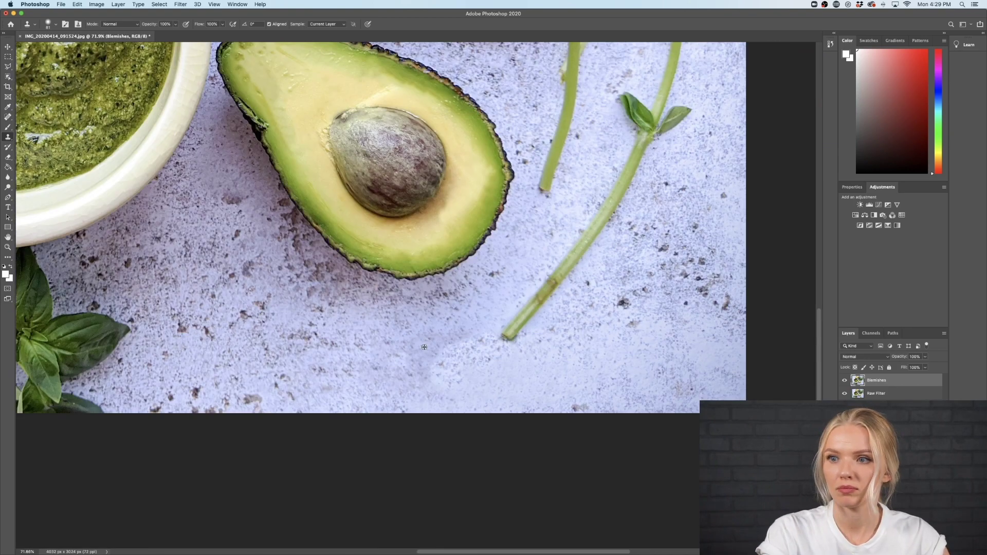
key("4")
key("super+0")
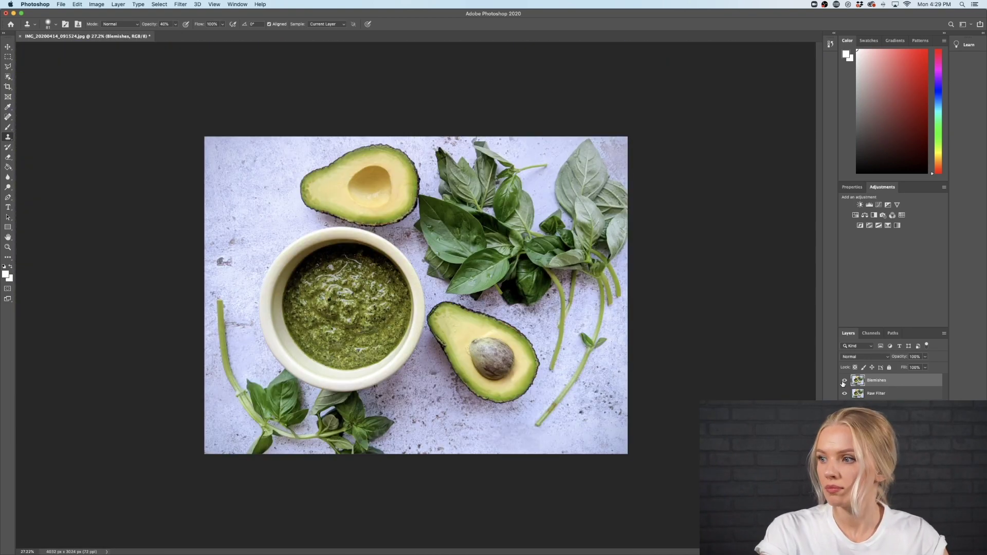
Set the Clone Stamp opacity to 100% and clone green flesh over the torn skin edge of the lower avocado nearest the bowl
scroll(375, 280, "up", 10)
key("0")
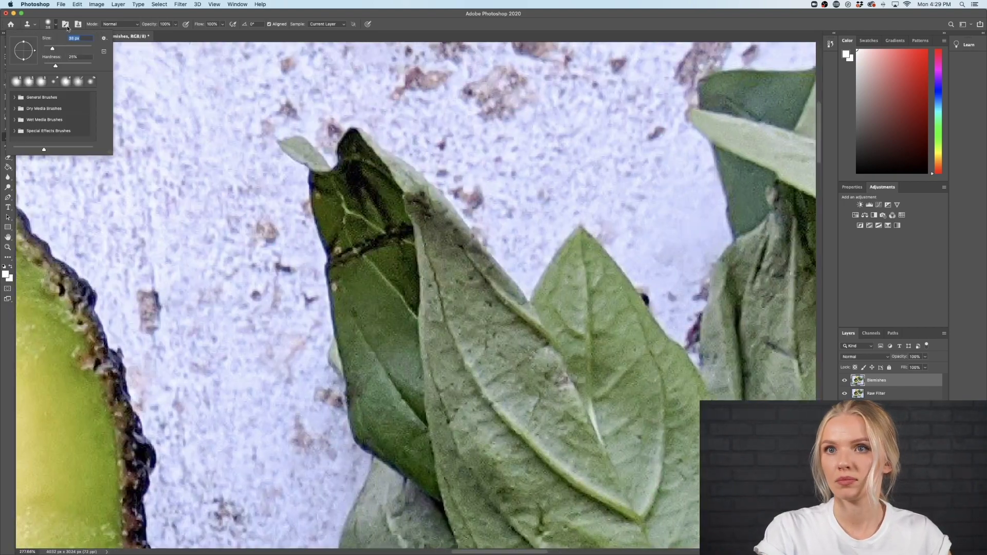
scroll(375, 280, "down", 3)
left_click_drag(376, 280, 373, 272)
scroll(373, 271, "up", 4)
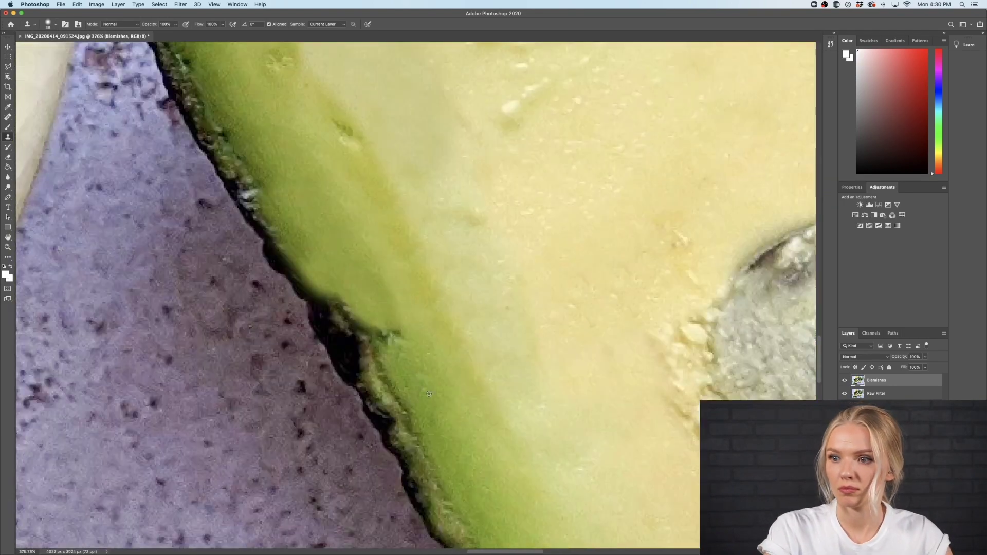
scroll(394, 227, "down", 12)
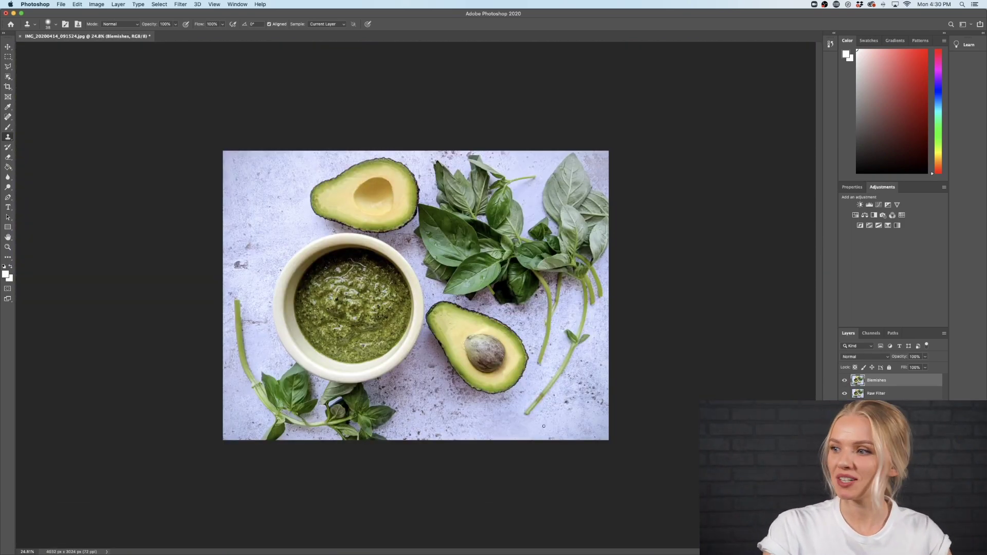
Compare the photo before and after the clone retouching by repeatedly hiding and showing the Blemishes layer
scroll(518, 384, "up", 2)
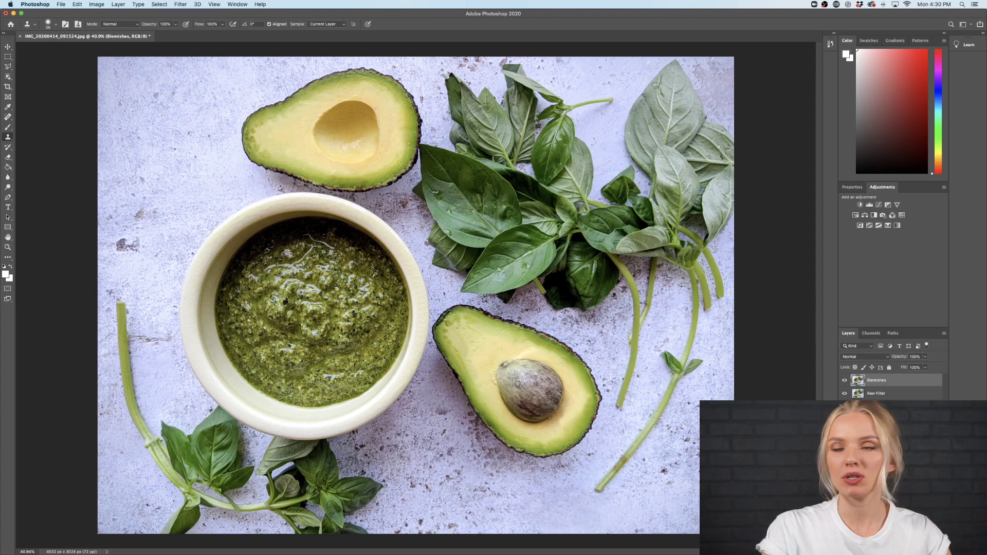
left_click(845, 381)
left_click(845, 381)
left_click(845, 381)
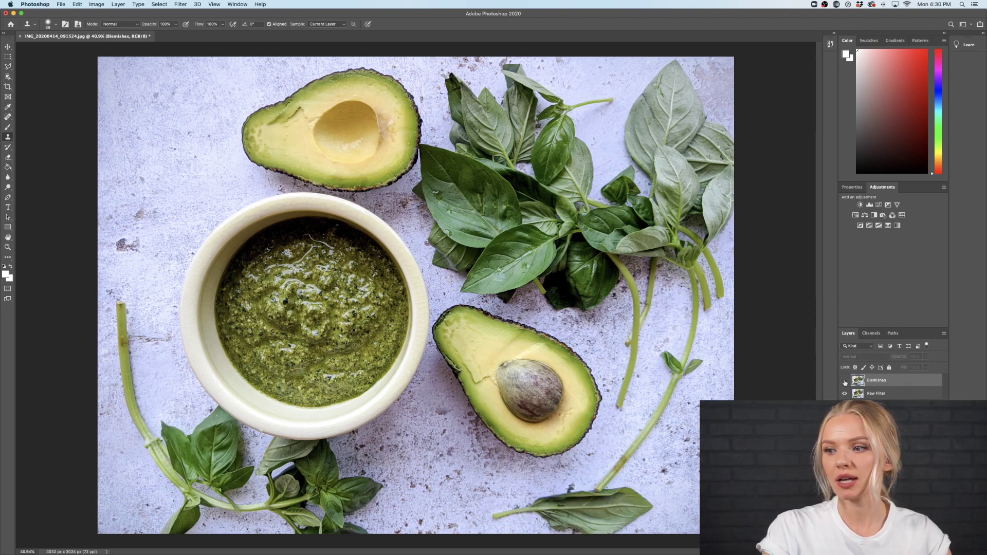
left_click(845, 381)
left_click(845, 381)
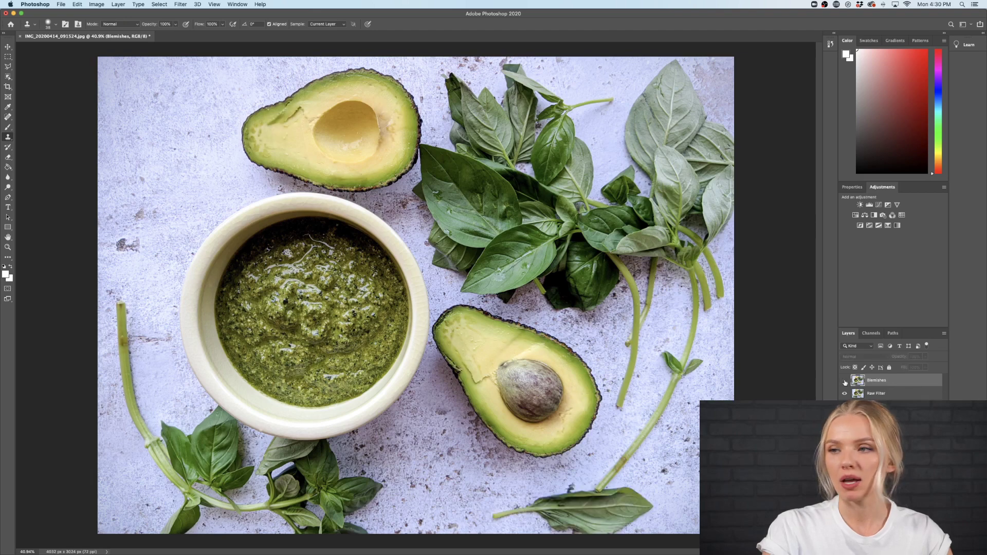
left_click(845, 381)
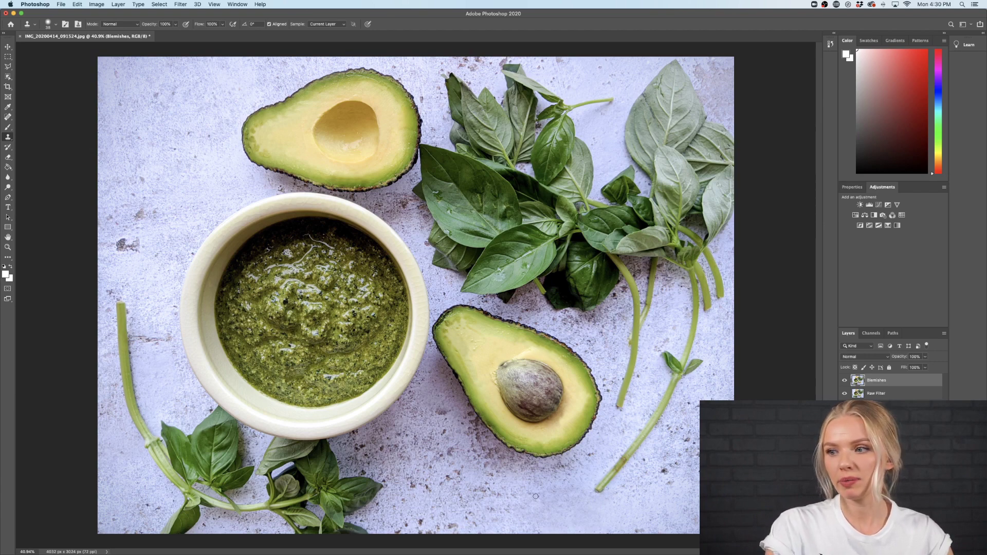
left_click(845, 381)
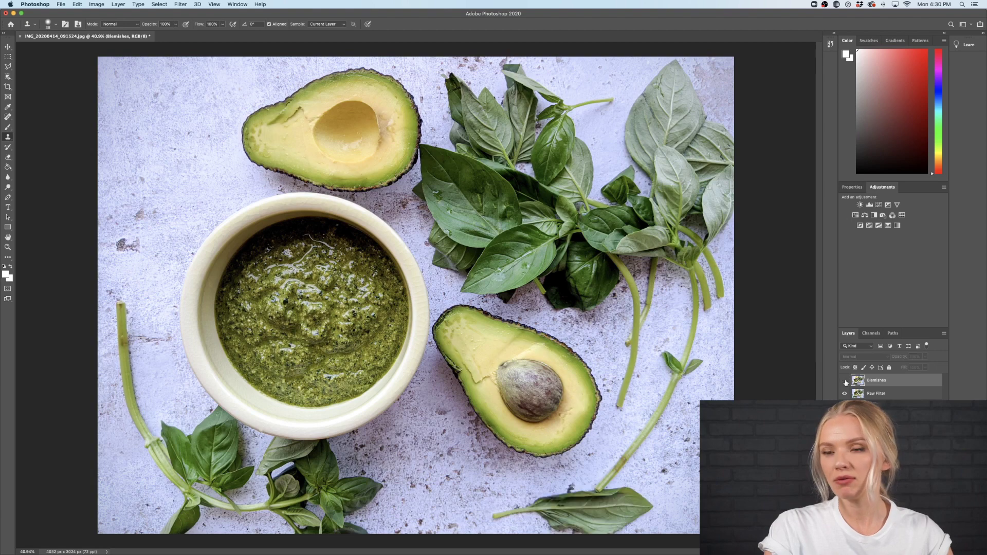
left_click(845, 381)
left_click(845, 381)
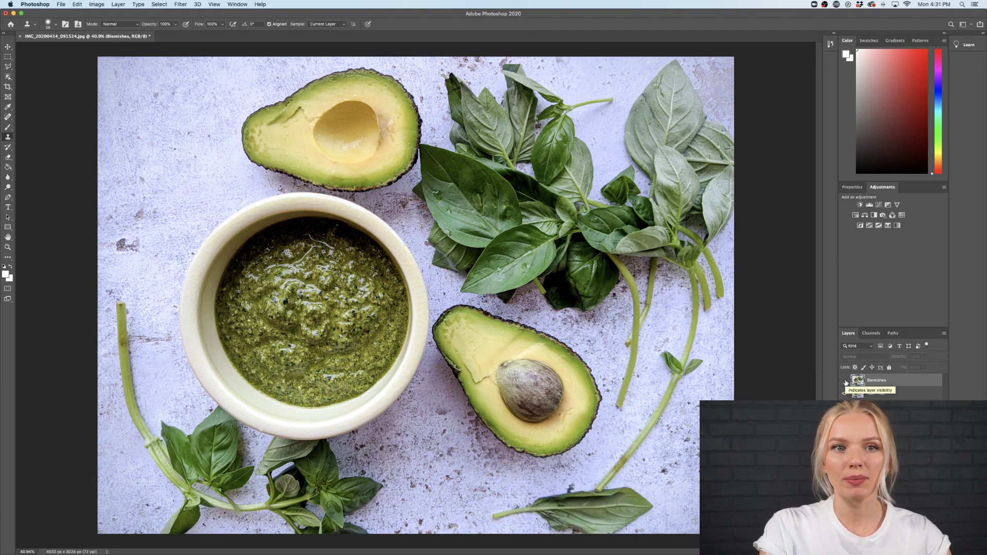
left_click(845, 381)
left_click(845, 381)
left_click(845, 381)
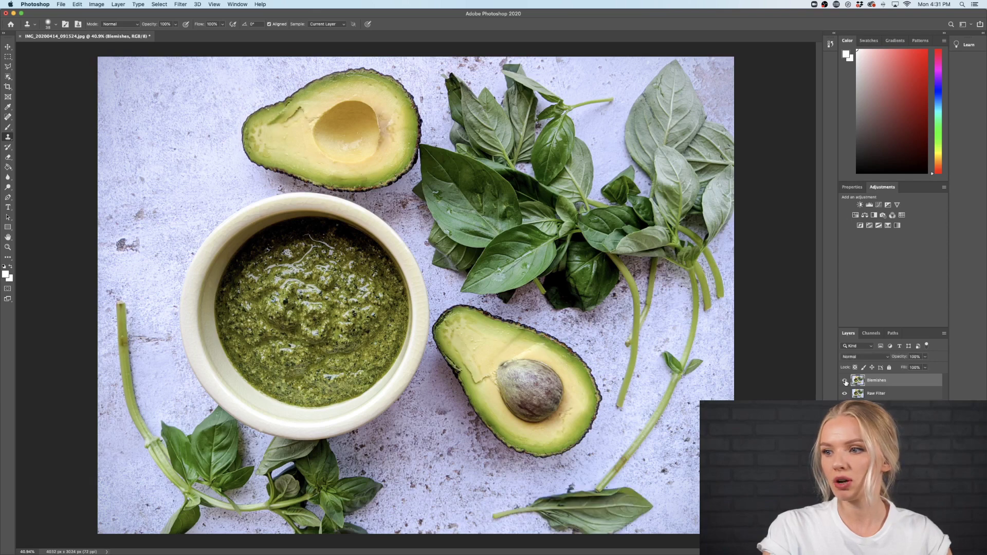
left_click(845, 381)
left_click(845, 381)
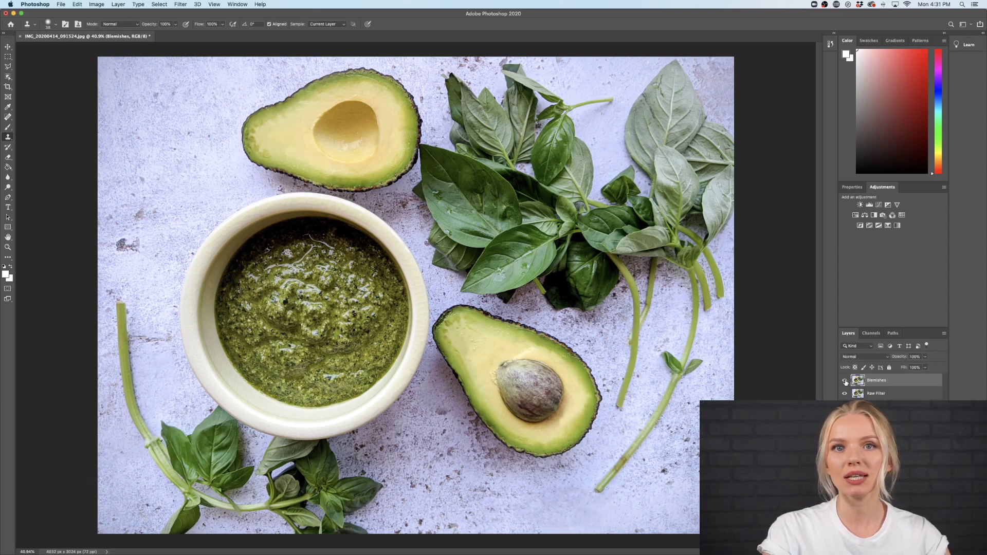
left_click(845, 381)
left_click(845, 381)
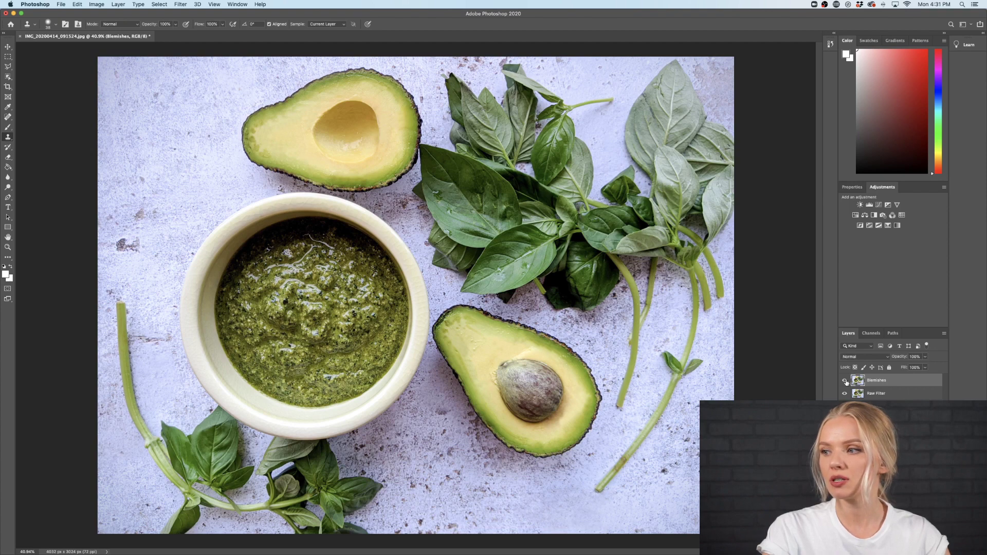
left_click(844, 382)
left_click(845, 382)
left_click(845, 382)
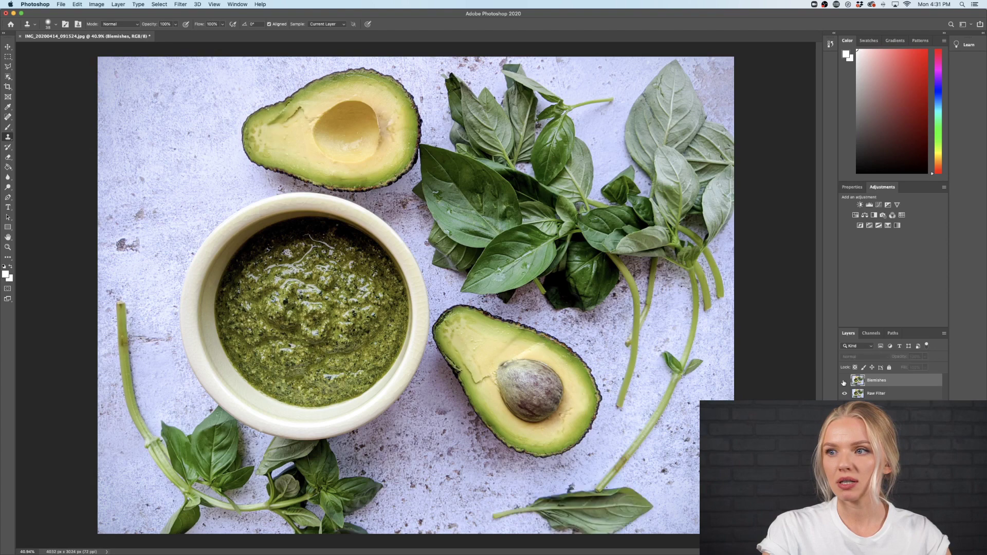
left_click(845, 381)
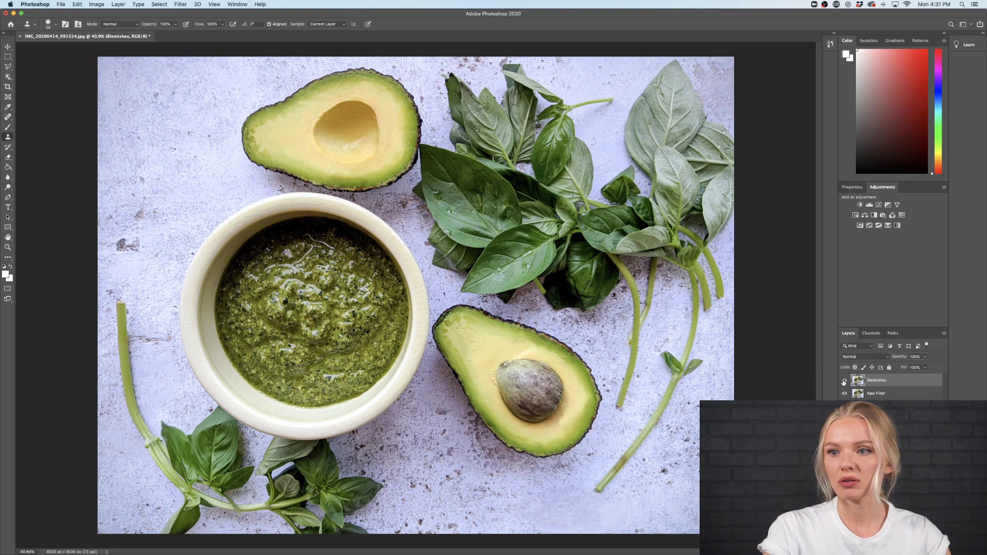
left_click(845, 381)
left_click(845, 381)
left_click(845, 382)
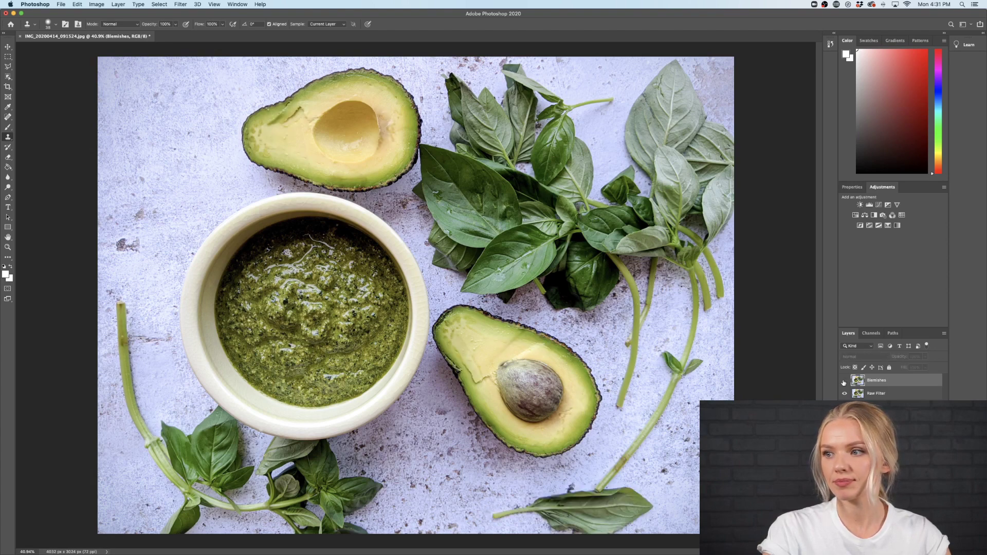
left_click(845, 382)
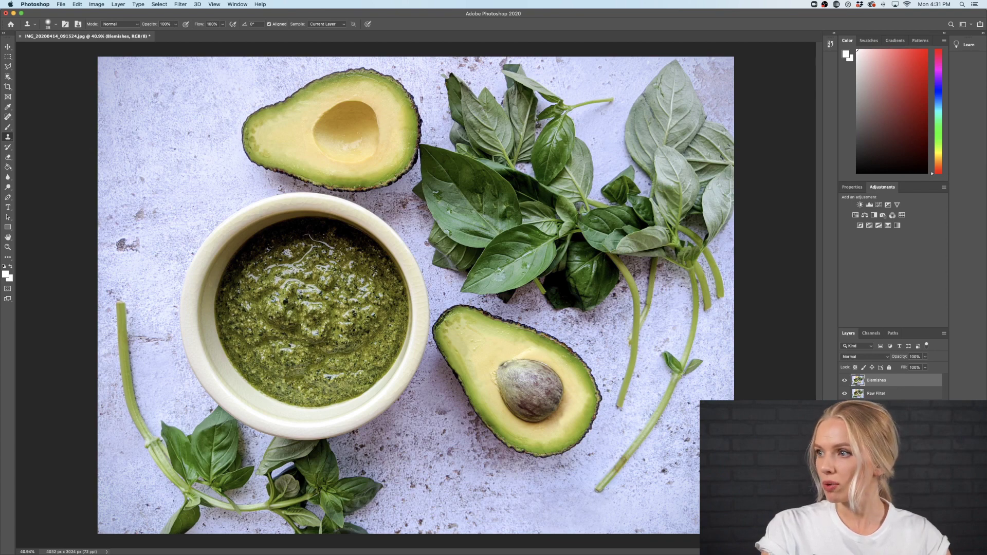
Add a Hue/Saturation adjustment layer and set the Blues to saturation -70 and lightness +1
left_click(856, 216)
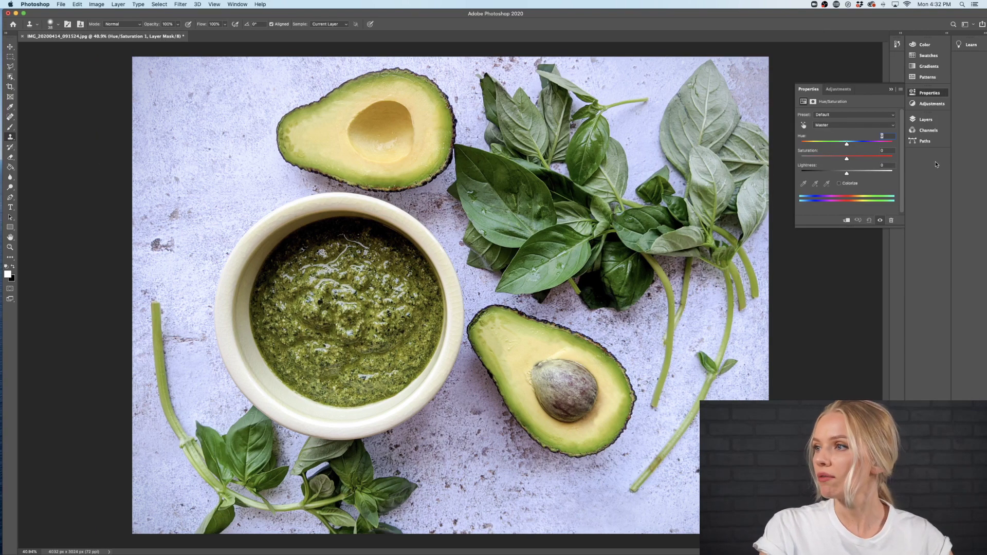
left_click(857, 126)
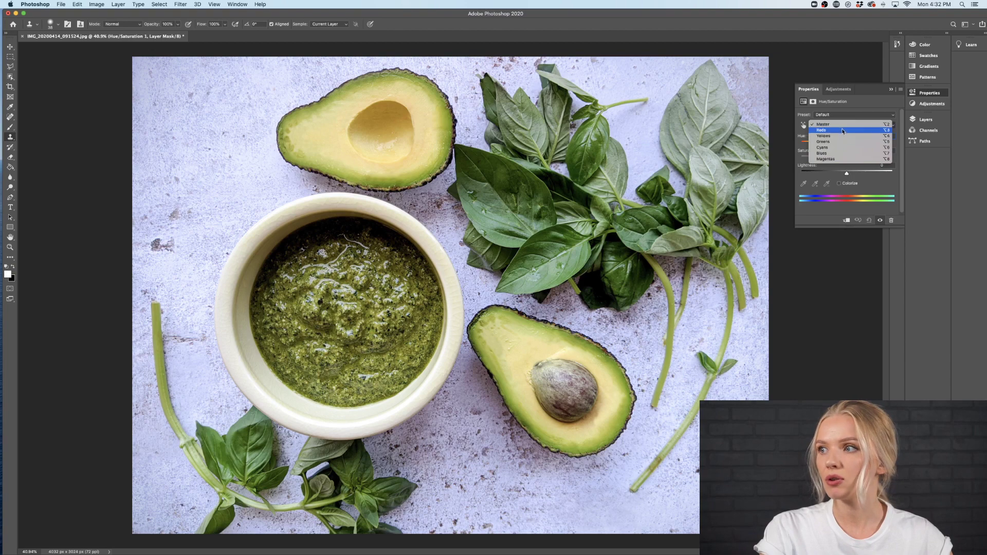
left_click(841, 155)
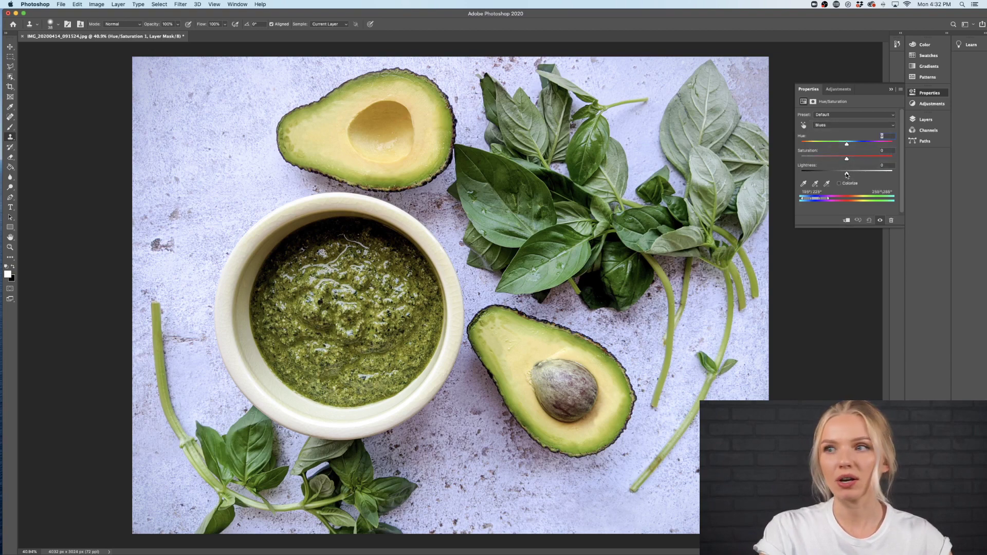
left_click_drag(847, 175, 824, 163)
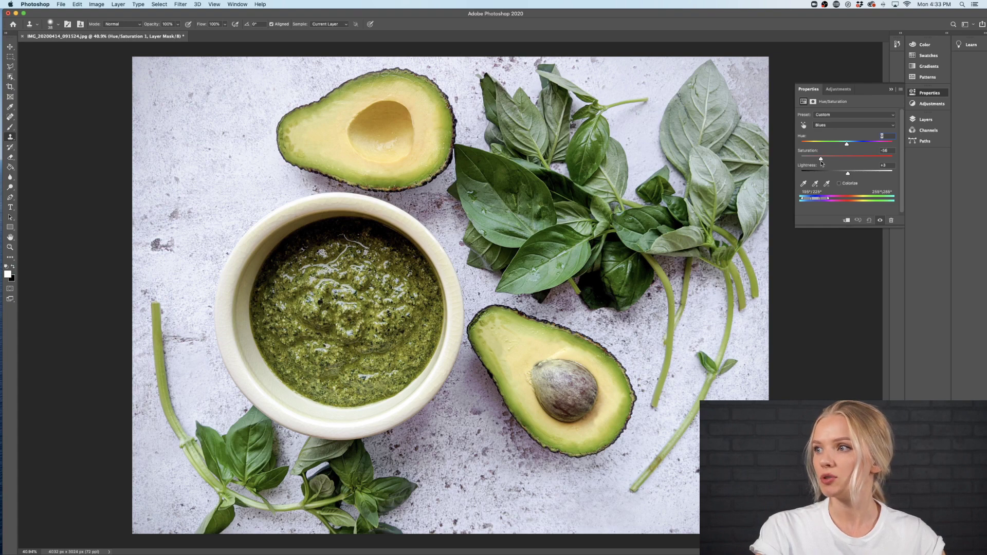
left_click_drag(820, 164, 815, 163)
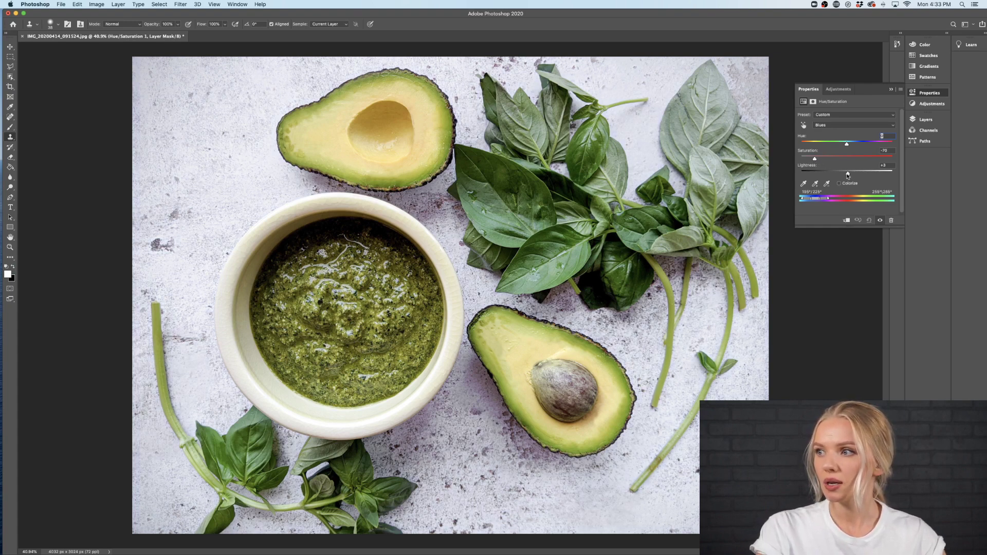
mouse_move(847, 174)
left_mouse_down()
mouse_move(792, 182)
mouse_move(831, 182)
left_mouse_up()
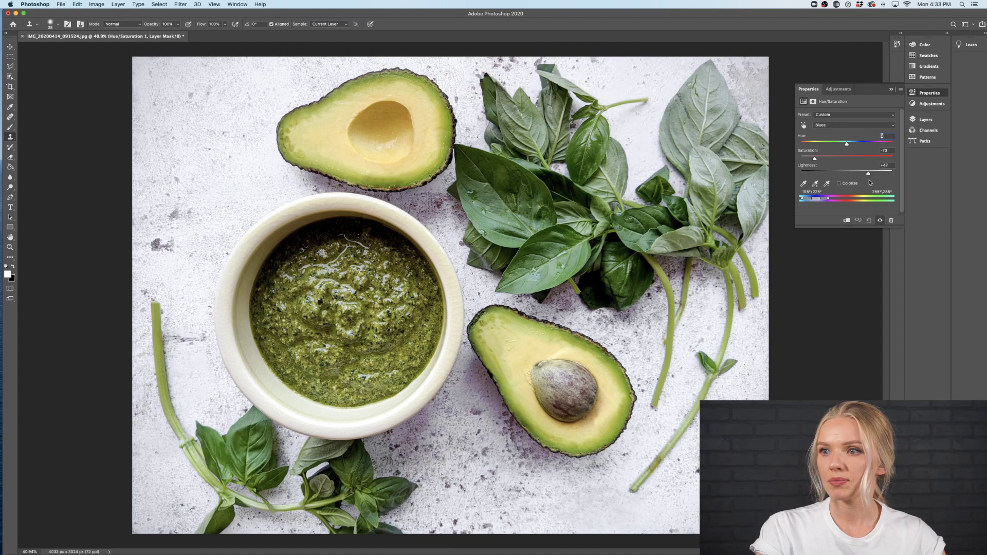
left_click_drag(850, 182, 849, 184)
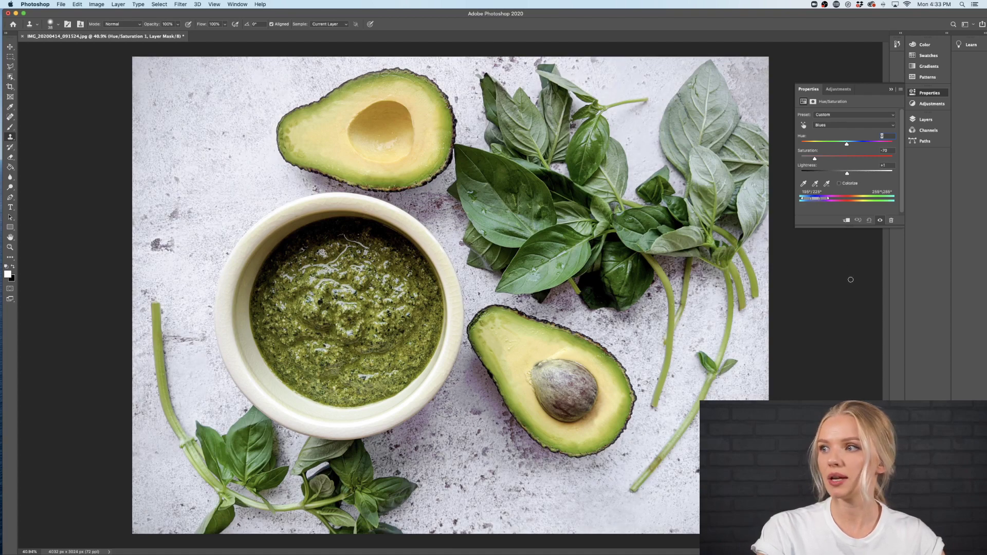
Set the Greens saturation to +6 in the Hue/Saturation adjustment, keeping their lightness at 0
left_click(852, 126)
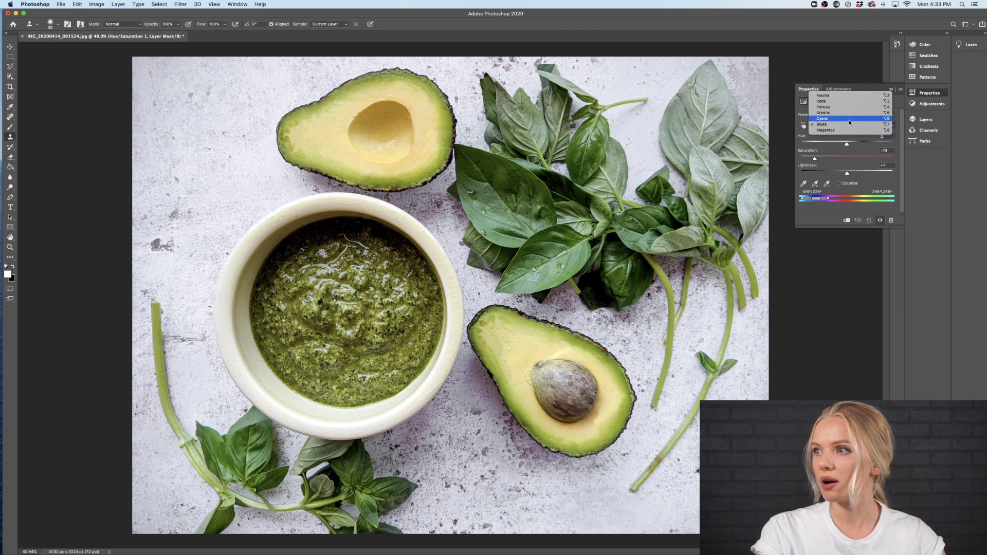
left_click(845, 113)
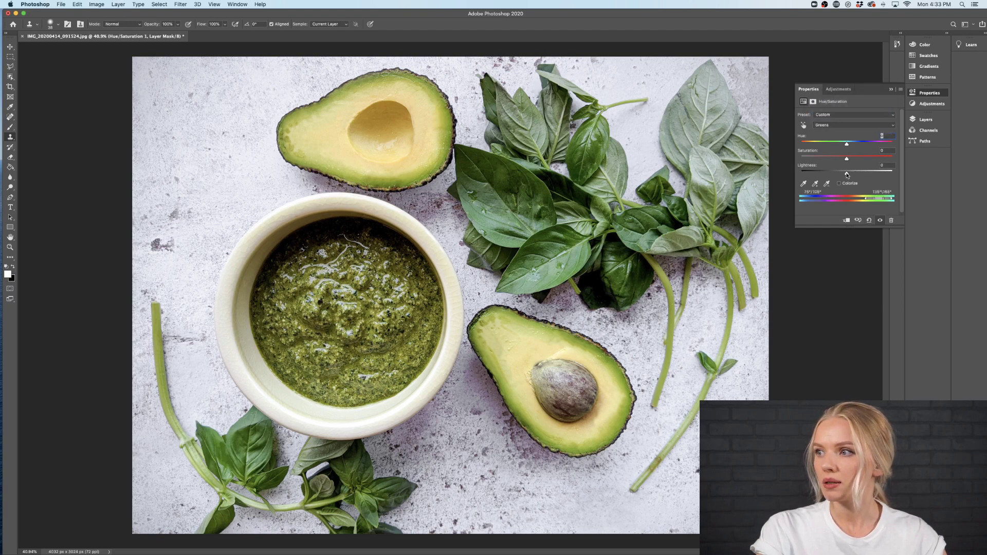
left_click_drag(847, 173, 770, 177)
key("super+z")
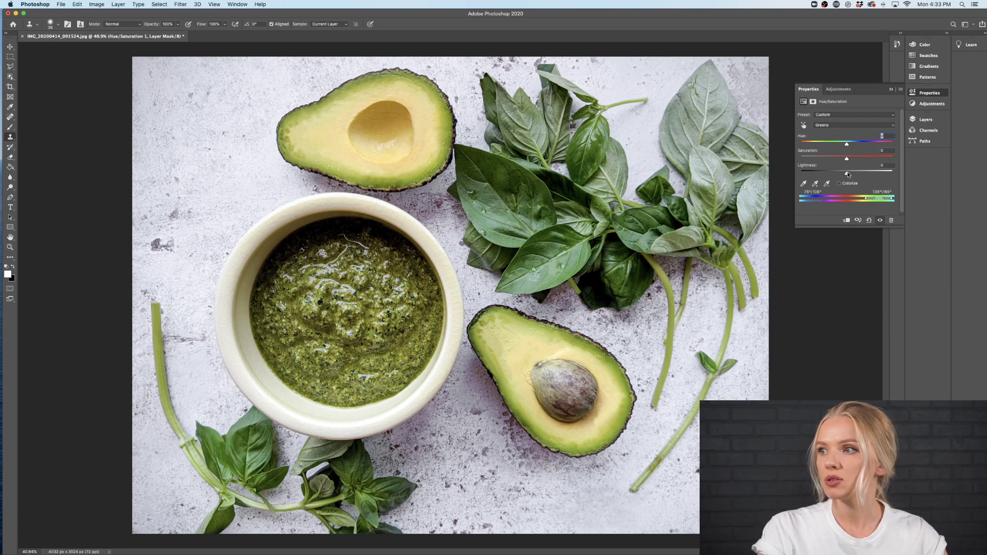
mouse_move(847, 161)
left_mouse_down()
mouse_move(865, 161)
mouse_move(851, 162)
left_mouse_up()
scroll(563, 440, "down", 5)
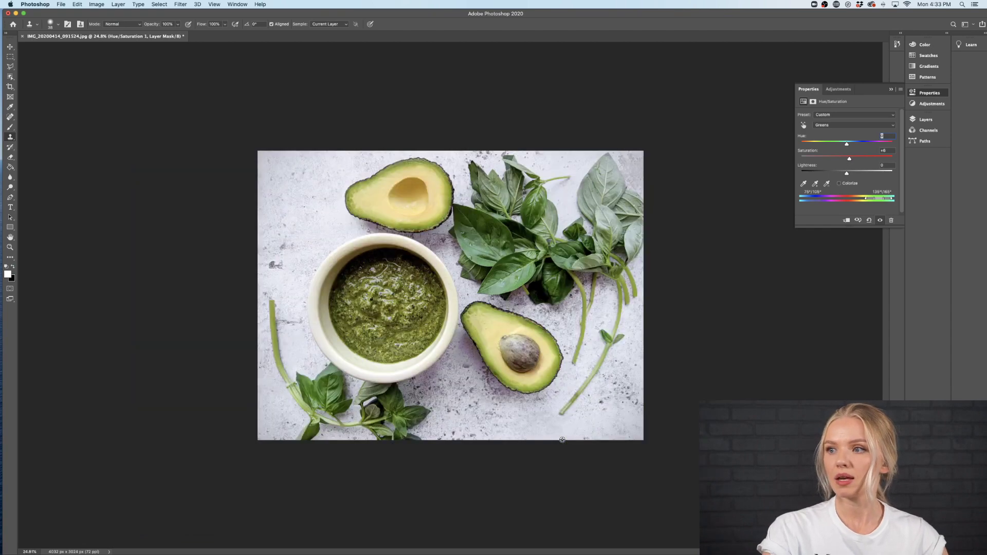
Group the Hue/Saturation 1, Blemishes and Raw Filter layers and name the group Edits
left_click(942, 96)
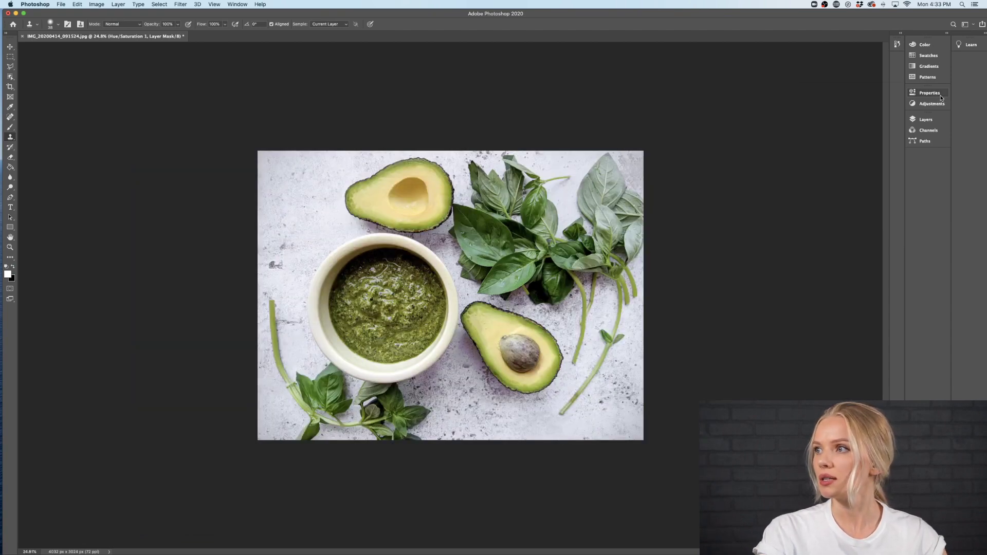
left_click(925, 119)
scroll(856, 180, "down", 3)
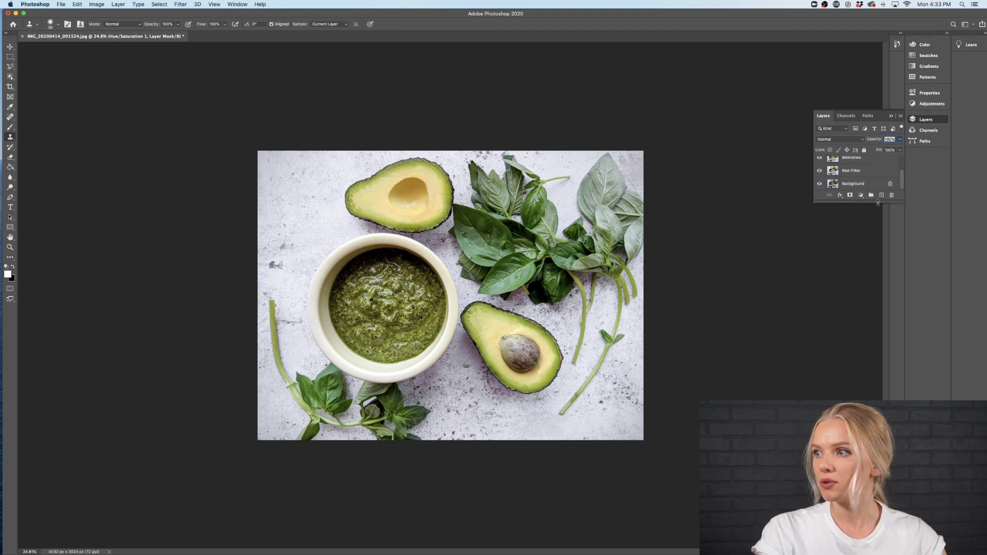
left_click_drag(879, 200, 879, 351)
left_click(868, 192)
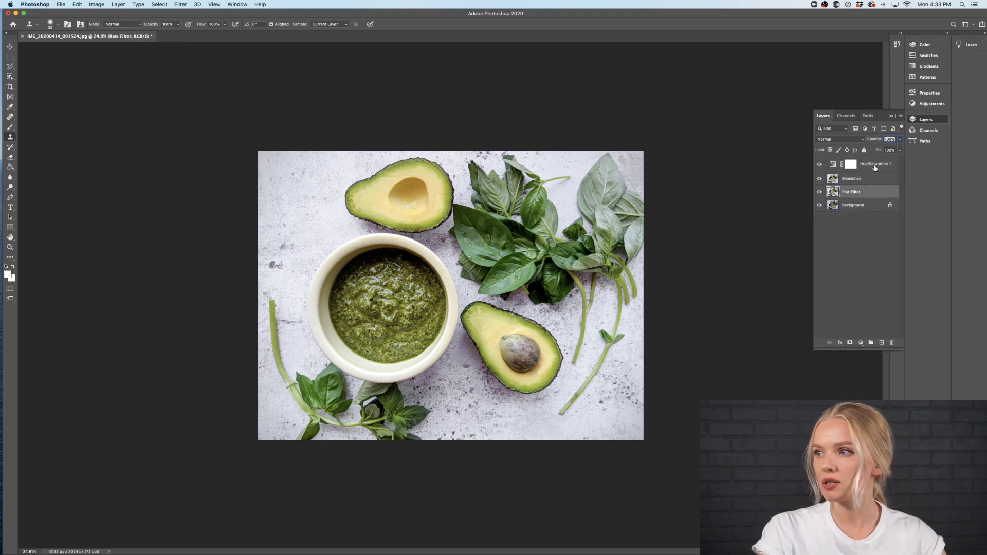
left_click(876, 168, "shift")
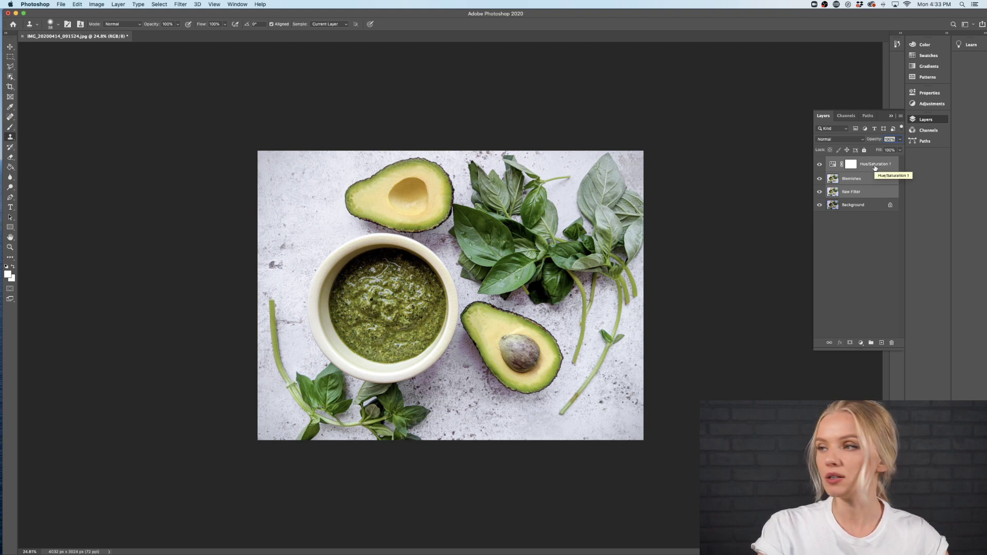
right_click(876, 167)
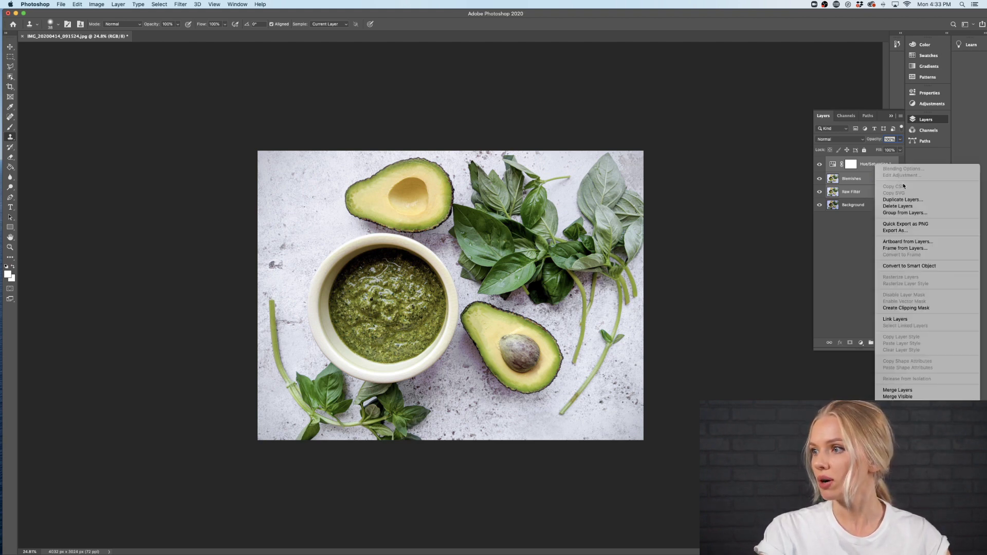
left_click(900, 214)
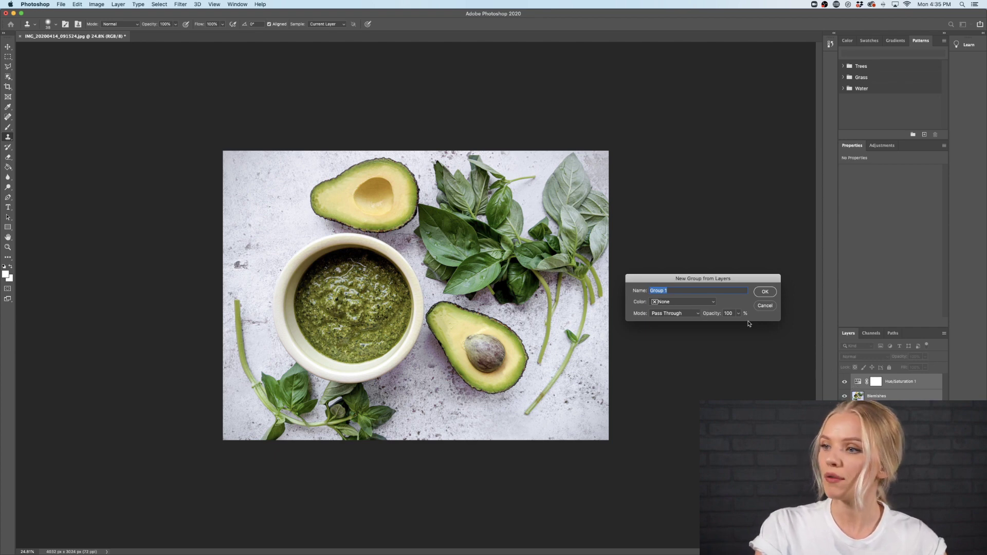
left_click(764, 292)
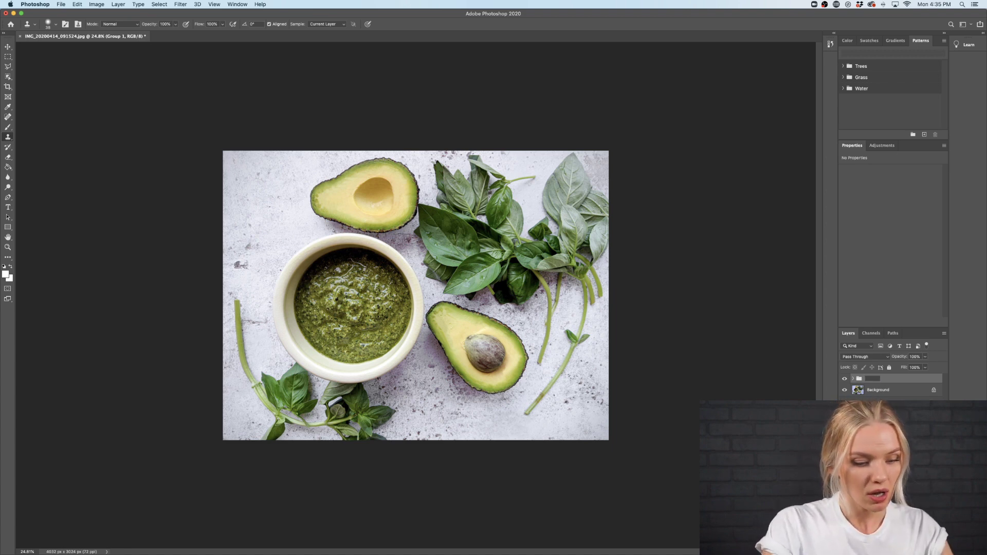
key("Return")
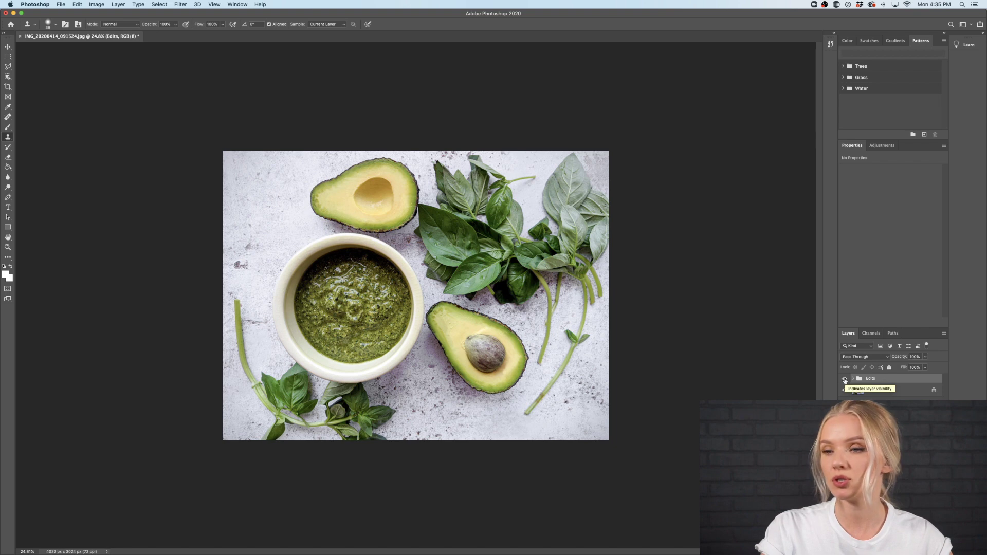
Compare the original photo with the full retouch by hiding and showing the Edits group
left_click(845, 380)
left_click(845, 379)
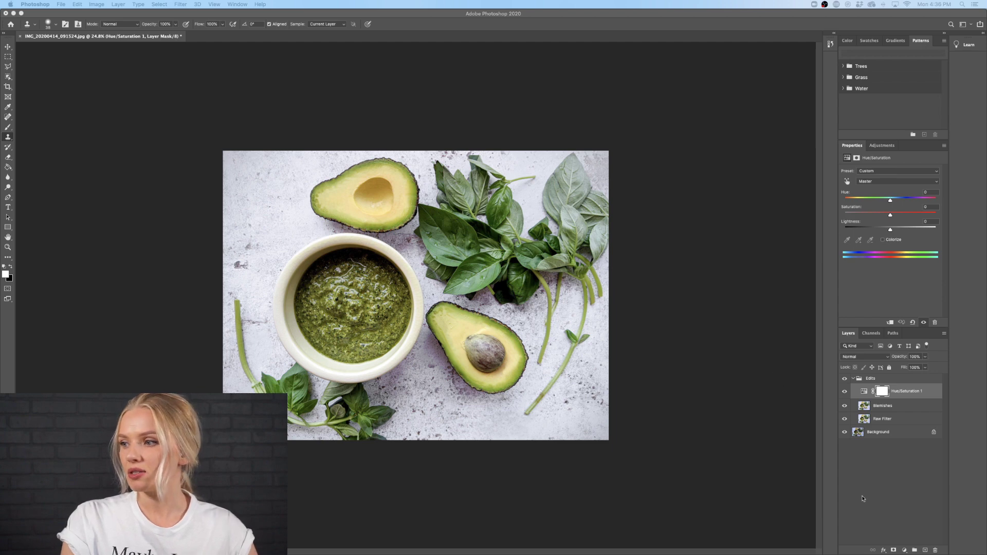
left_click(875, 380)
left_click(845, 379)
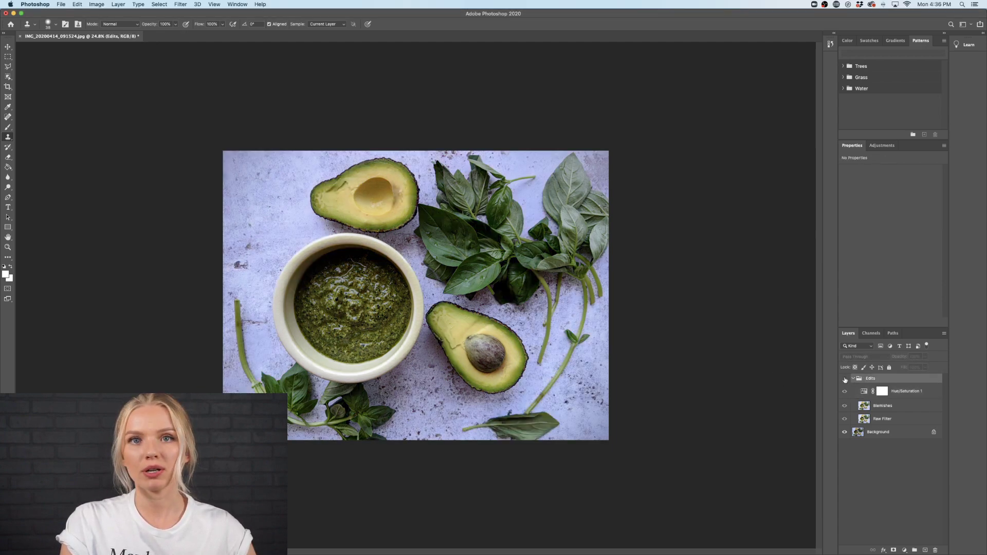
left_click(845, 380)
left_click(845, 379)
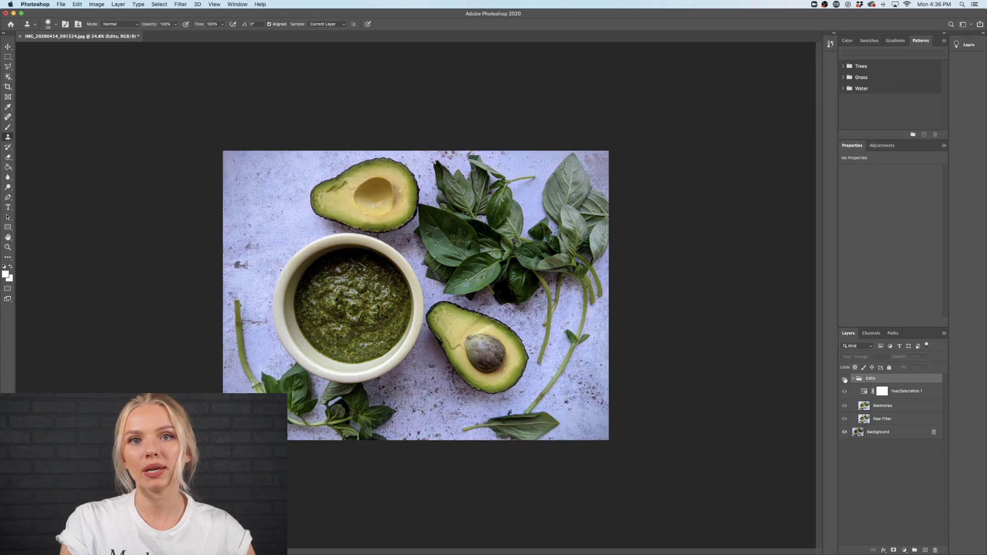
Show the Edits group again and add a white Solid Color fill layer inside it, placed above the Hue/Saturation 1 layer
left_click(845, 380)
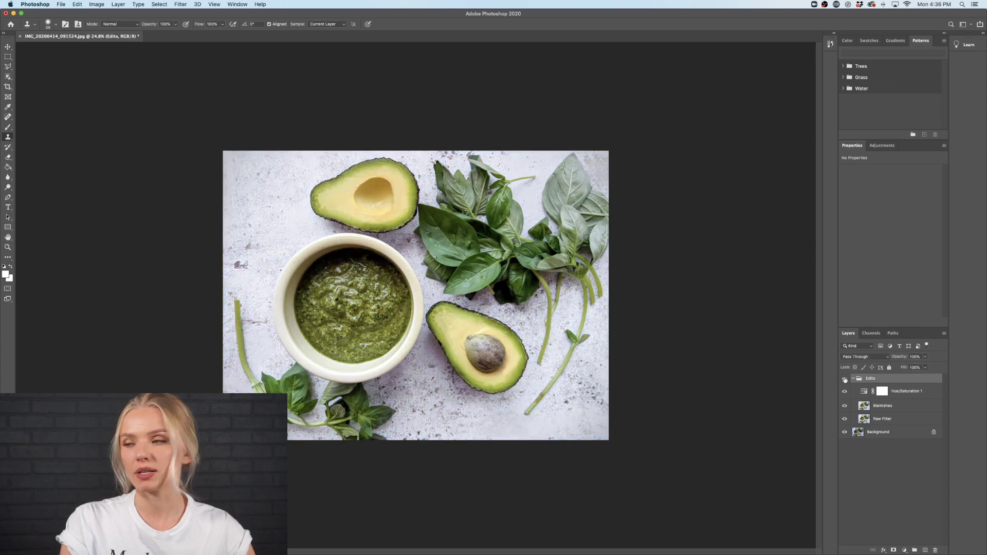
left_click(897, 407)
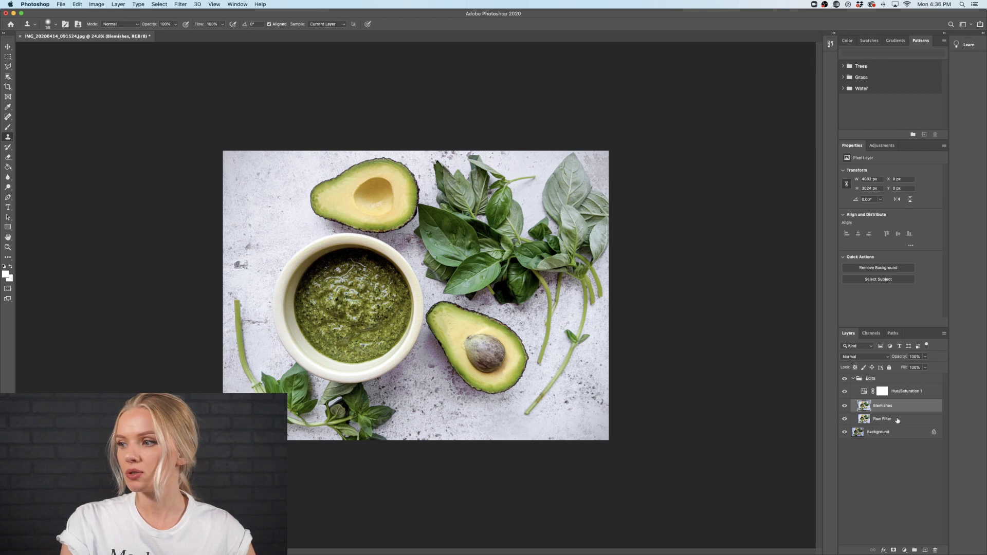
left_click(897, 422)
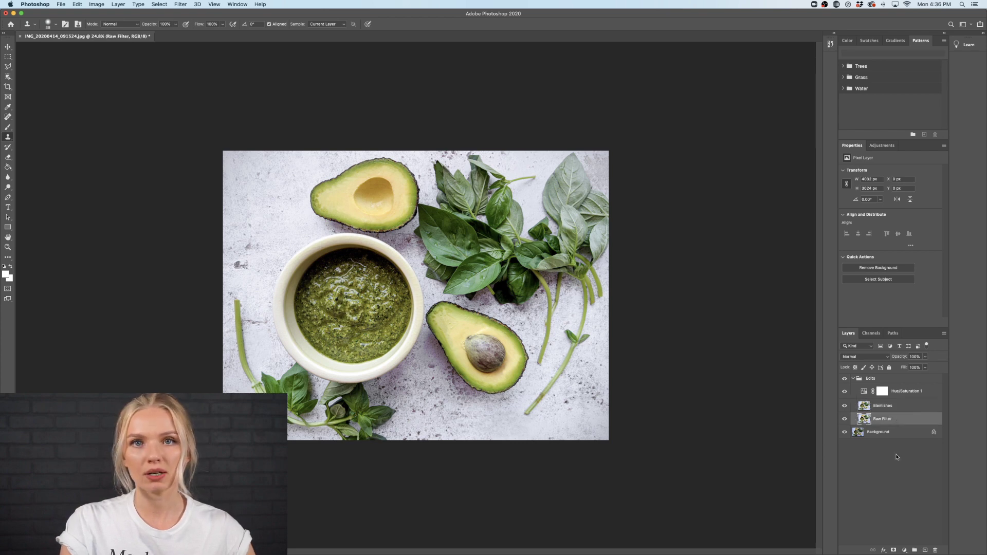
left_click(905, 550)
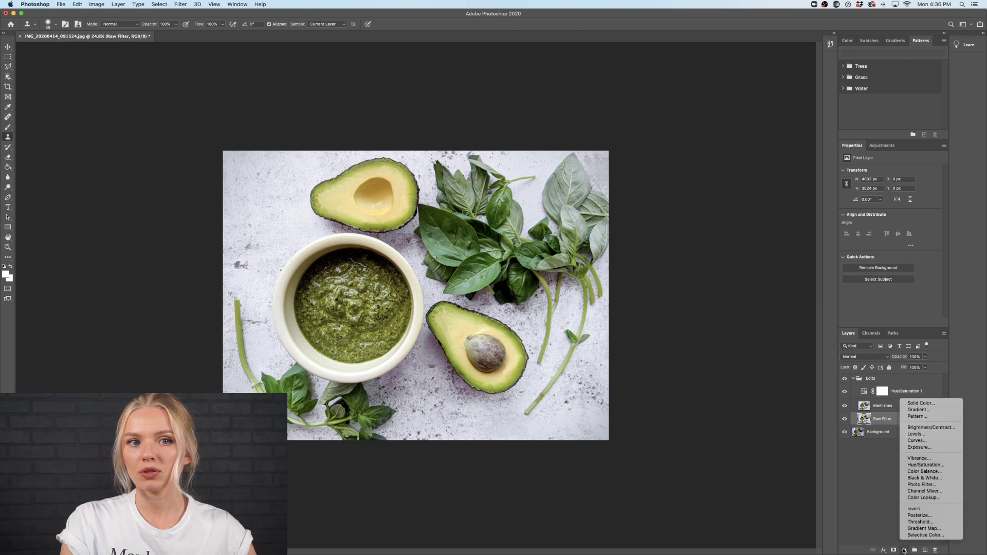
left_click(922, 404)
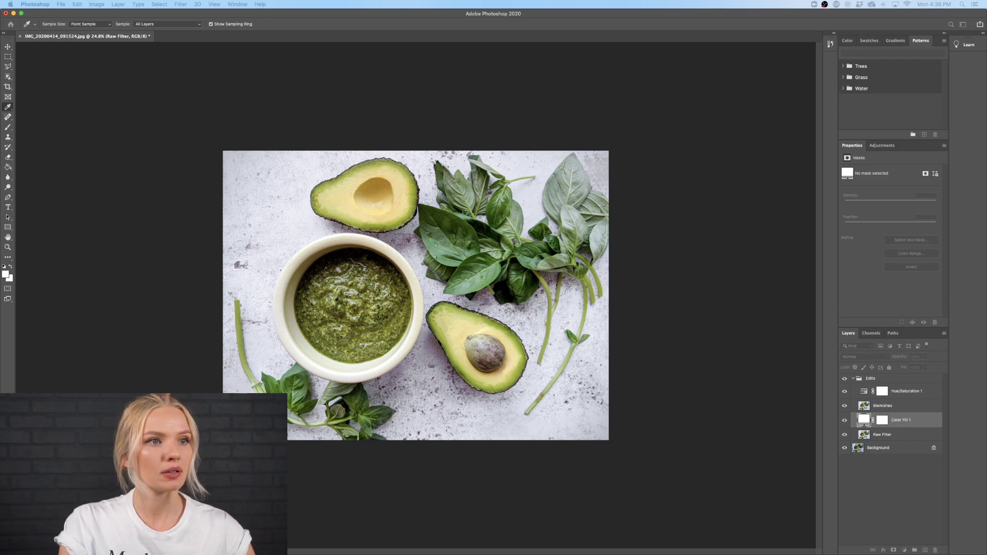
key("s")
left_click_drag(921, 423, 919, 392)
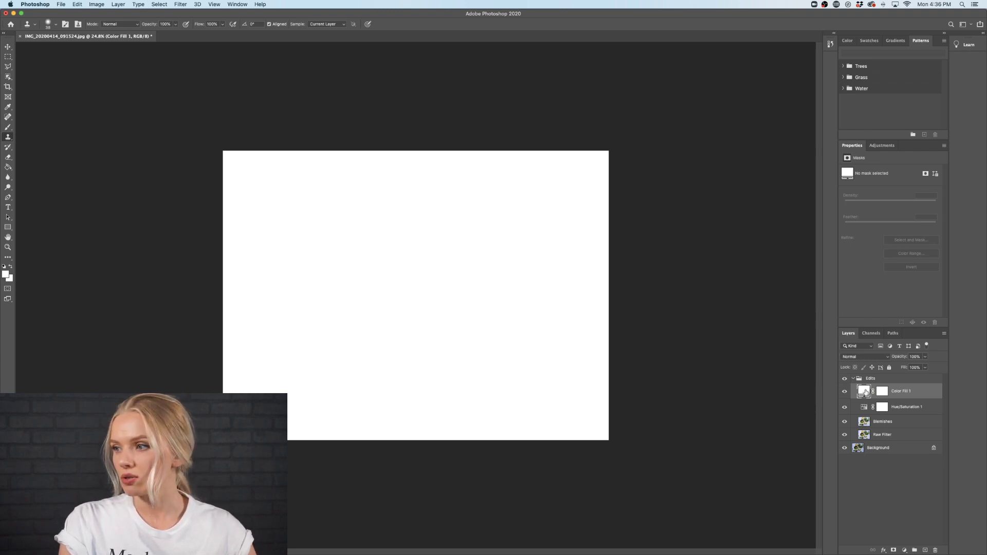
Change the color of the Color Fill 1 layer from white to a dark leaf green
double_click(866, 393)
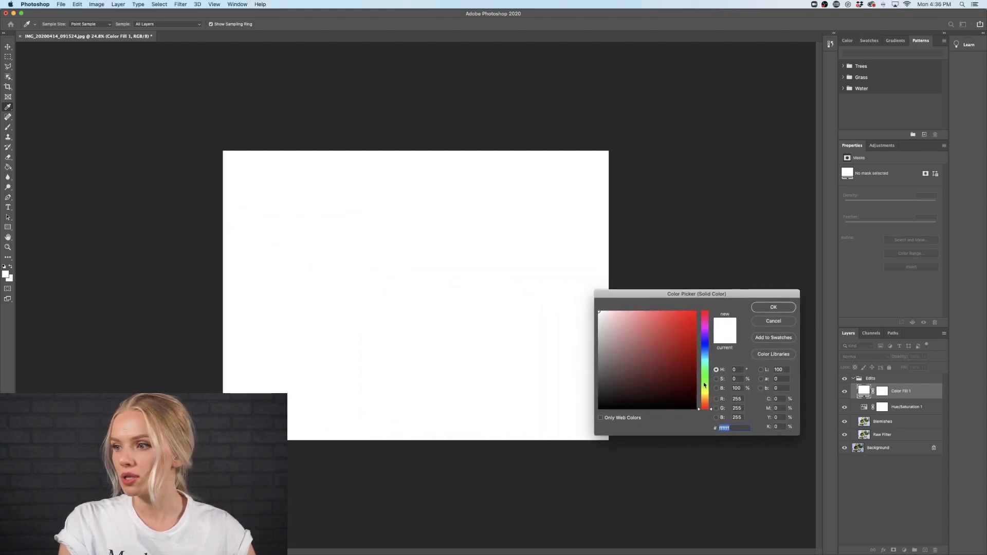
left_click_drag(705, 385, 695, 351)
left_click(678, 373)
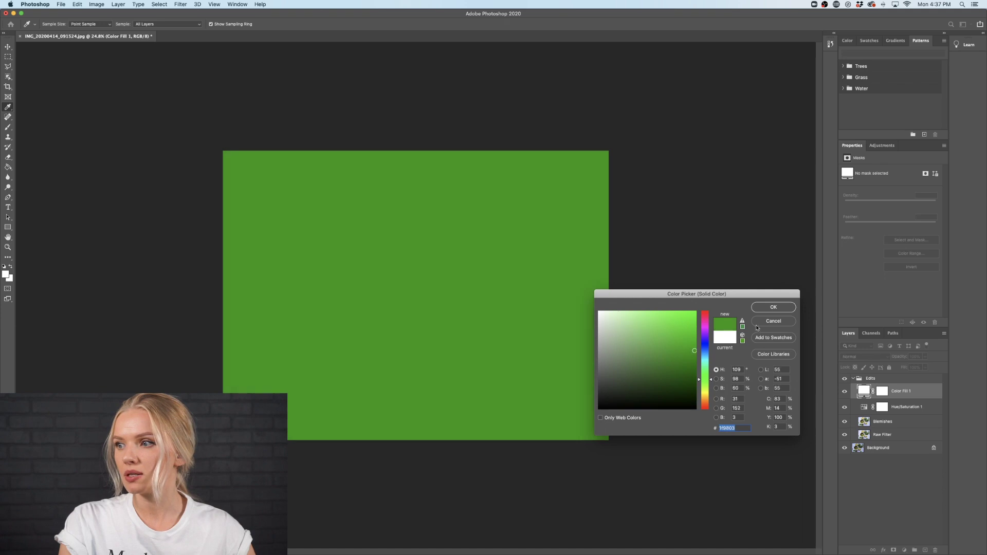
left_click(691, 358)
left_click(773, 308)
key("s")
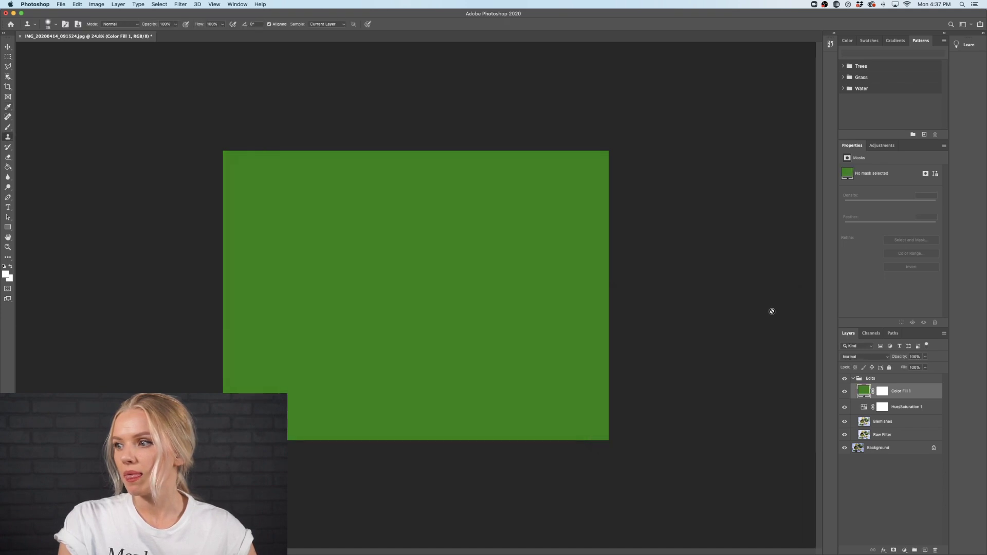
Invert the Color Fill 1 layer mask to black to hide the green, and switch to the Brush tool
left_click(883, 392)
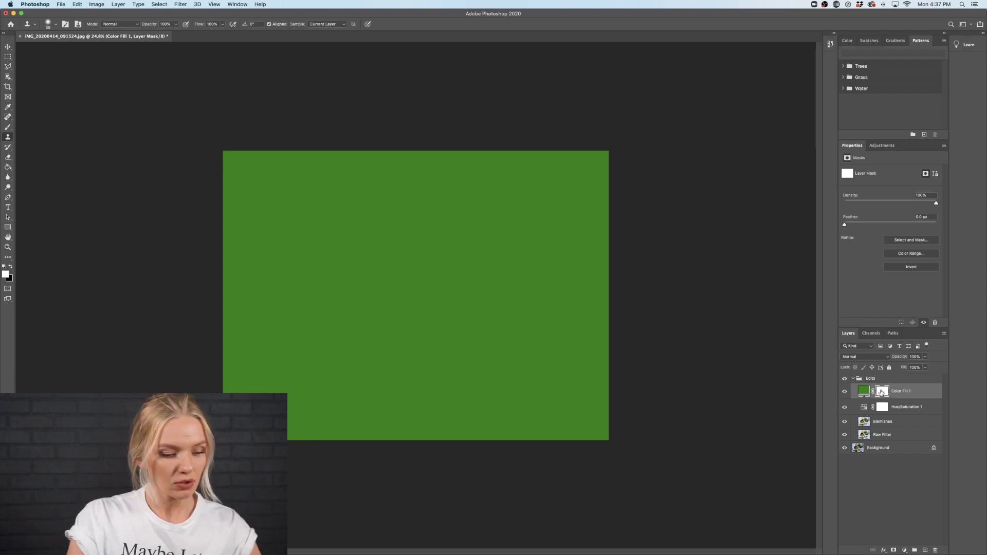
key("super+i")
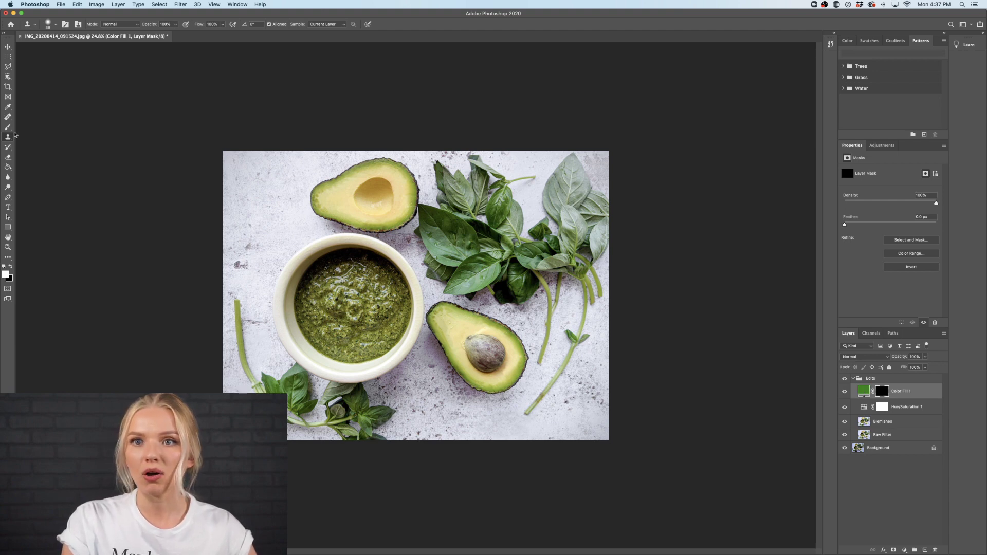
left_click(8, 127)
Try a broad white brush stroke on the mask across the pesto bowl, and fill the mask with black again
mouse_move(247, 232)
left_mouse_down()
mouse_move(319, 221)
mouse_move(353, 269)
mouse_move(452, 325)
left_mouse_up()
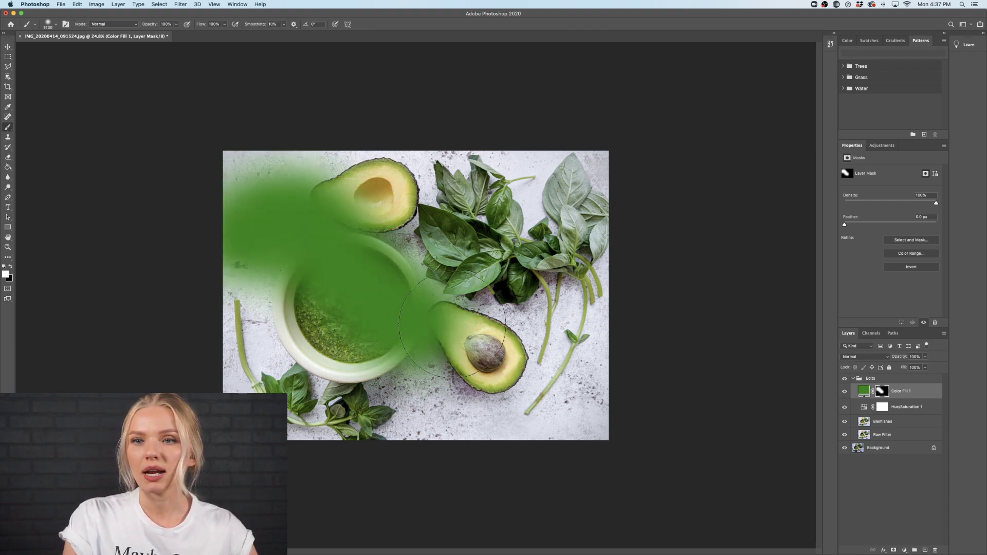
key("super+BackSpace")
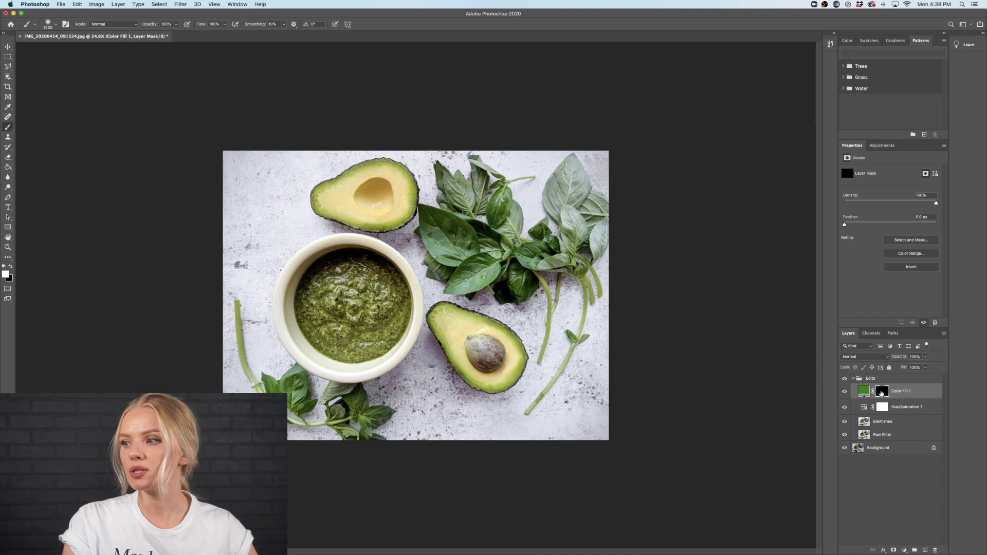
Set the blend mode of the Color Fill 1 layer to Soft Light
left_click(880, 357)
left_click(870, 445)
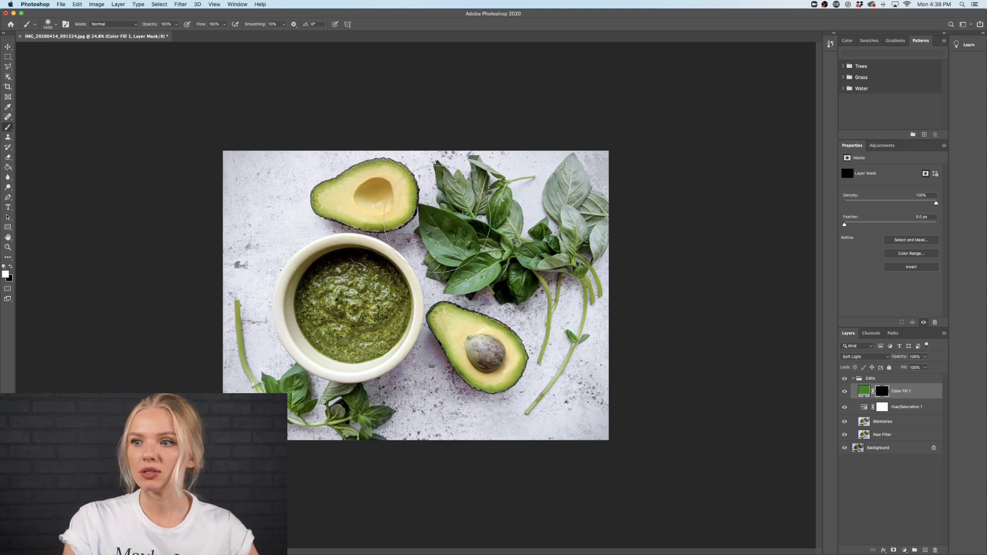
Try painting the Soft Light green over the background beside the lower avocado half, and undo the strokes
mouse_move(562, 340)
left_mouse_down()
mouse_move(576, 329)
mouse_move(535, 391)
mouse_move(566, 391)
left_mouse_up()
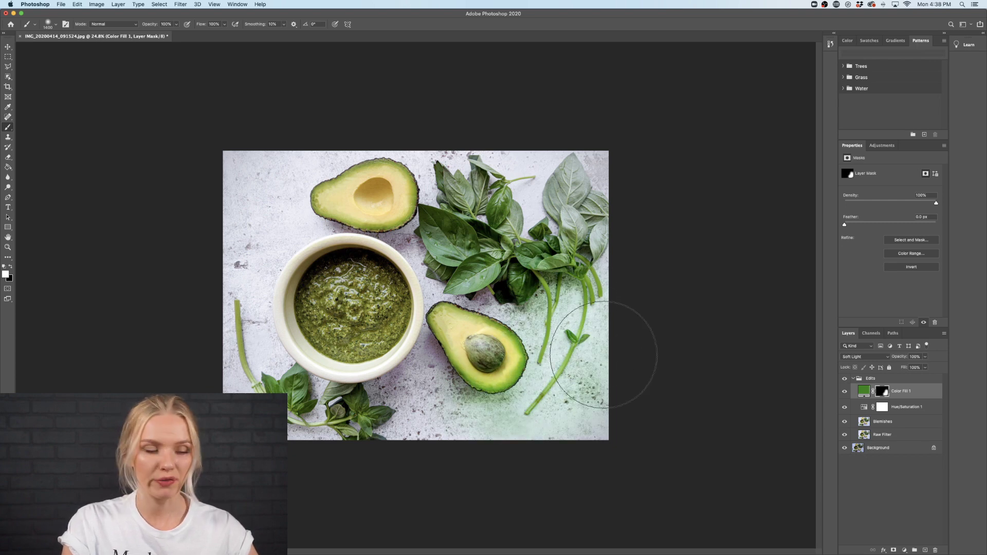
key("super+z")
key("super+z")
key("super+z")
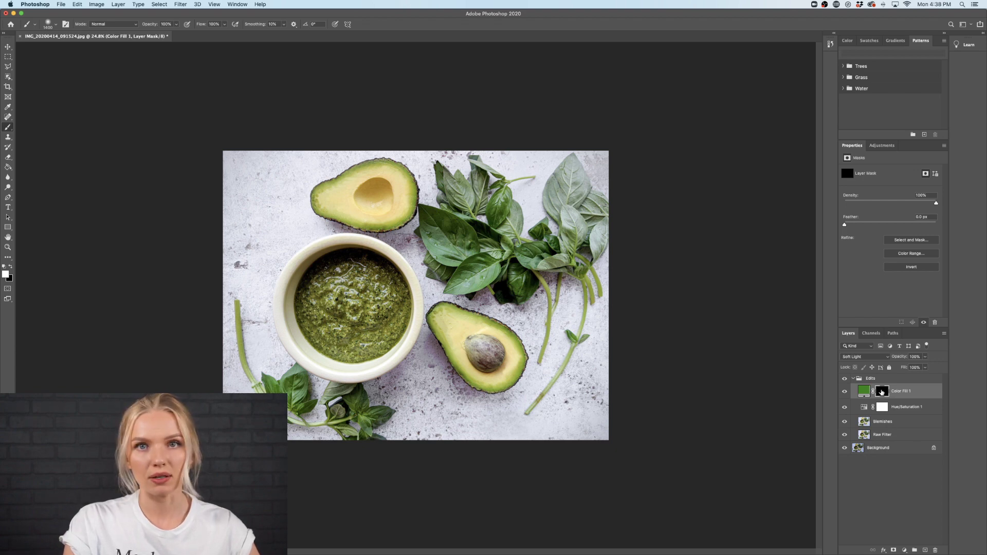
Reduce the soft brush to about 190 px so it suits painting individual leaves on the Color Fill 1 mask
scroll(406, 202, "up", 3)
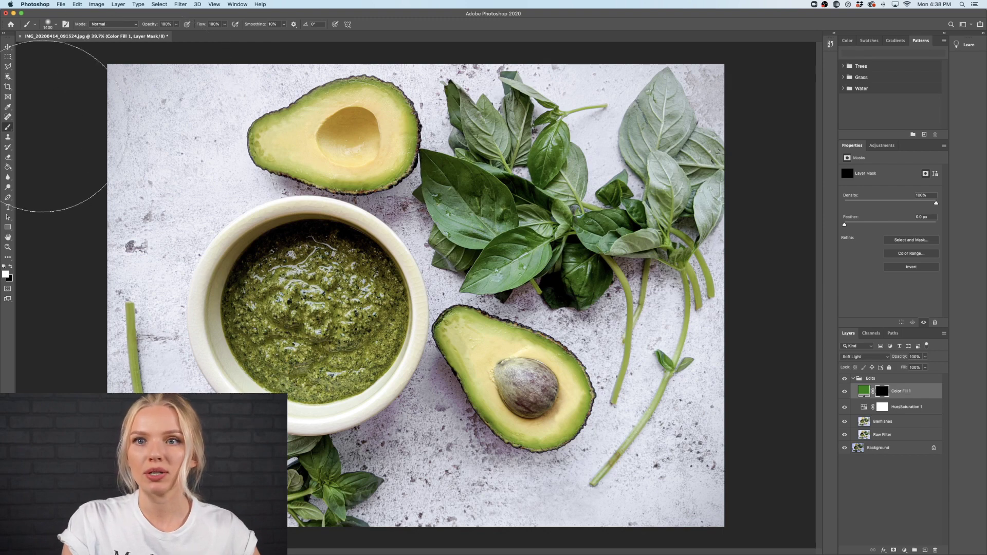
left_click(54, 26)
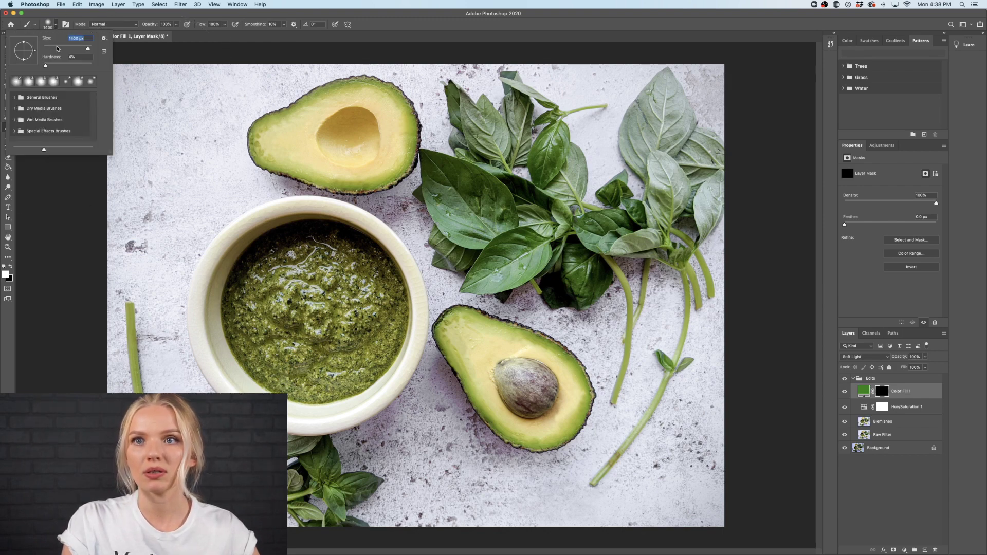
type("55")
key("Return")
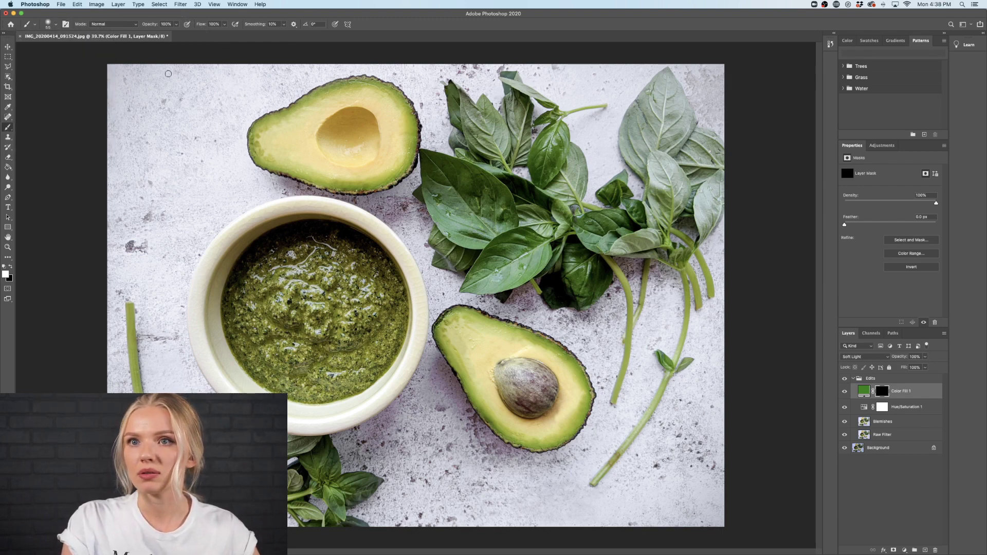
left_click(58, 27)
left_click_drag(69, 47, 72, 47)
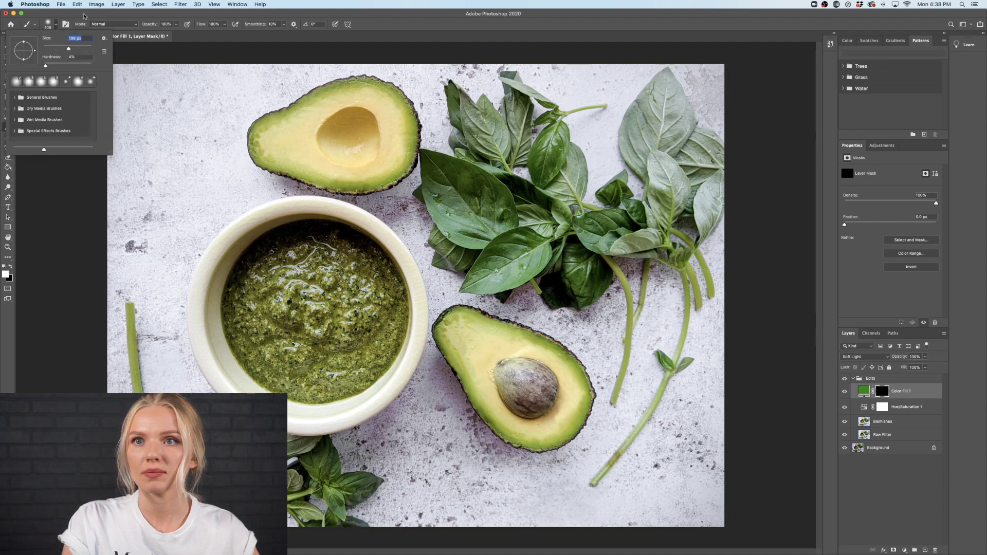
key("Return")
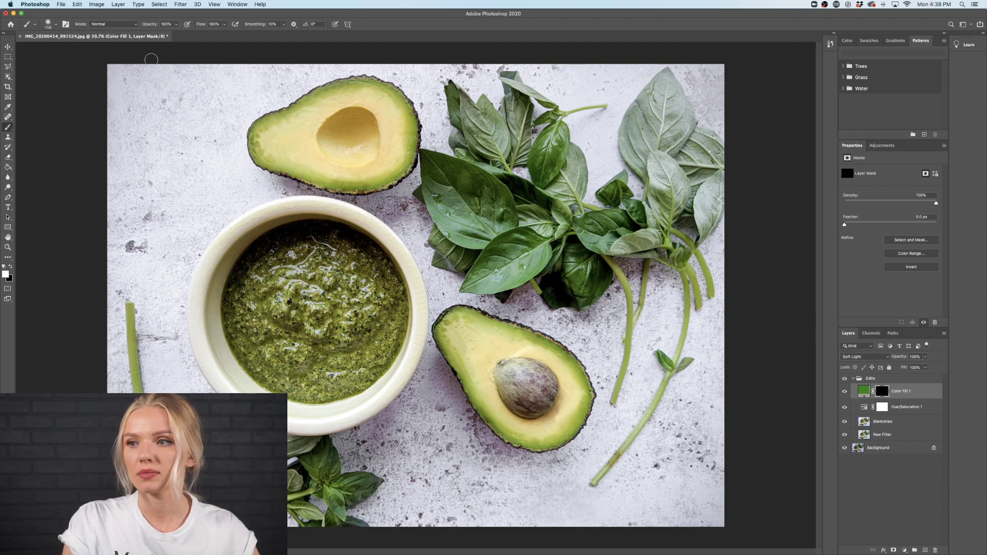
left_click(57, 27)
left_click_drag(72, 48, 76, 48)
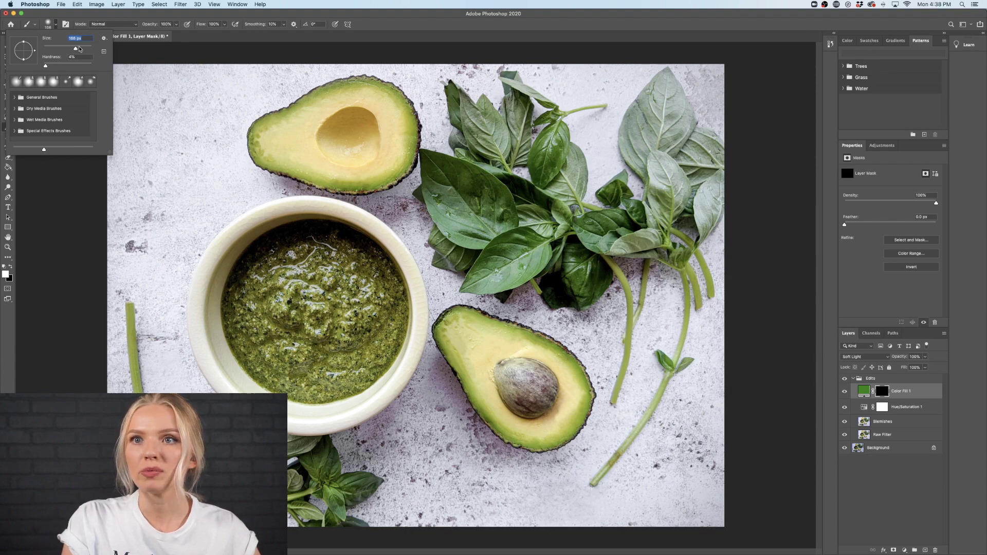
key("Return")
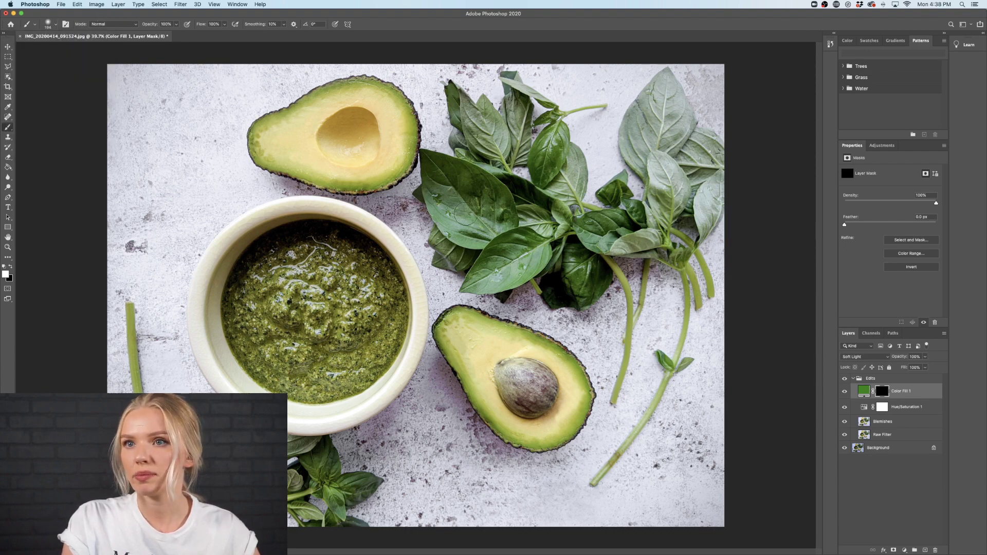
Lower the brush opacity to about 30% and paint the green onto the basil leaves beside the upper avocado half
left_click(176, 24)
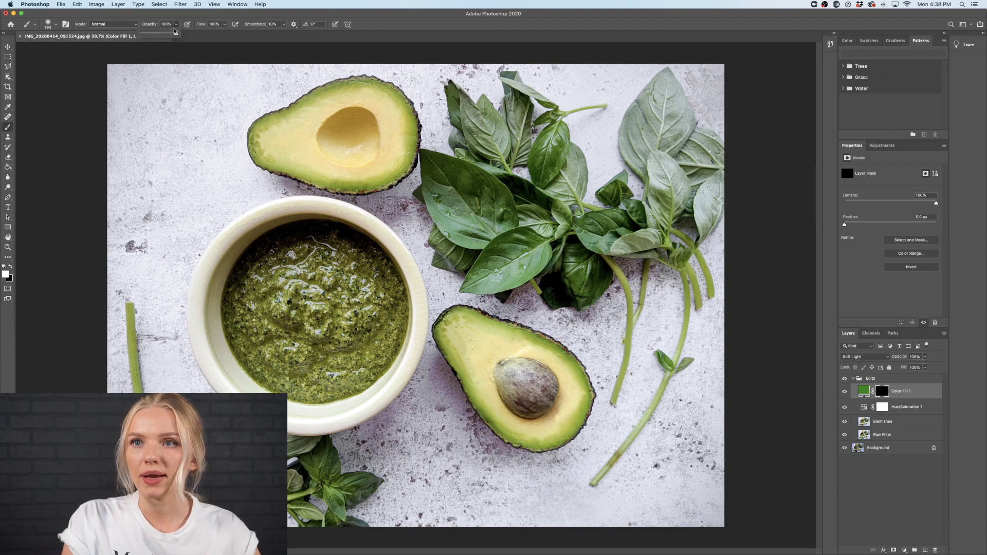
left_click(151, 34)
left_click_drag(153, 35, 151, 35)
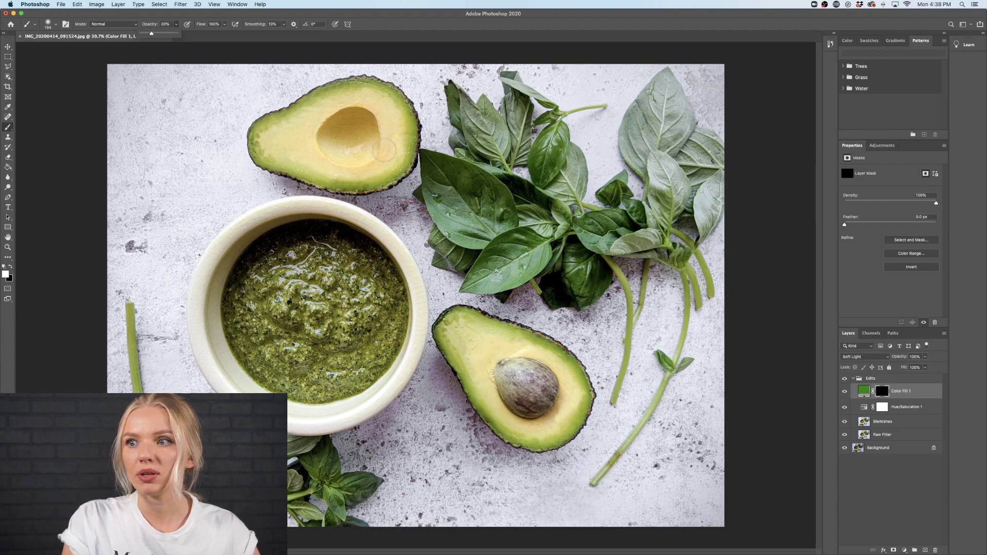
left_click_drag(446, 189, 439, 182)
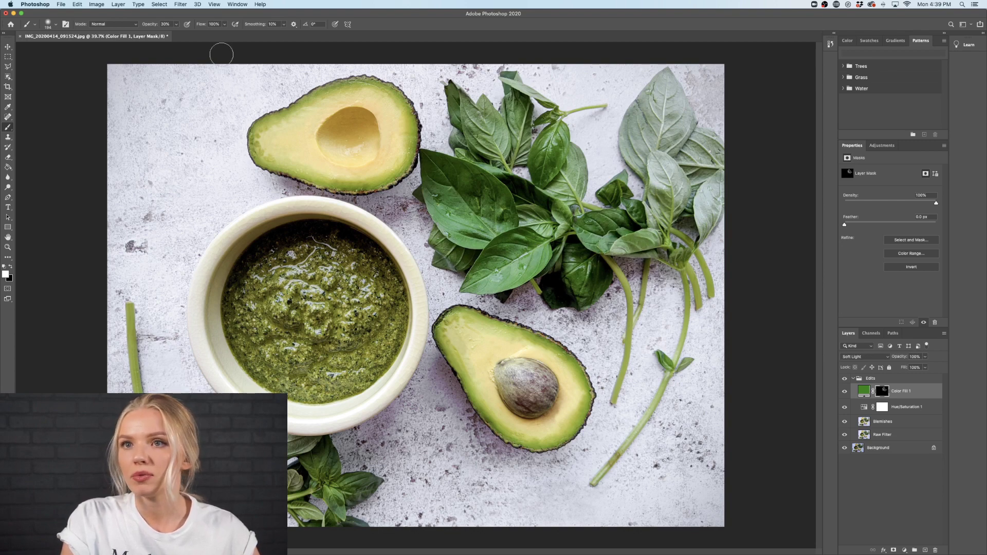
Raise the brush opacity to about 48% and paint the green over the pale basil leaves and the upper avocado's rim
left_click(177, 25)
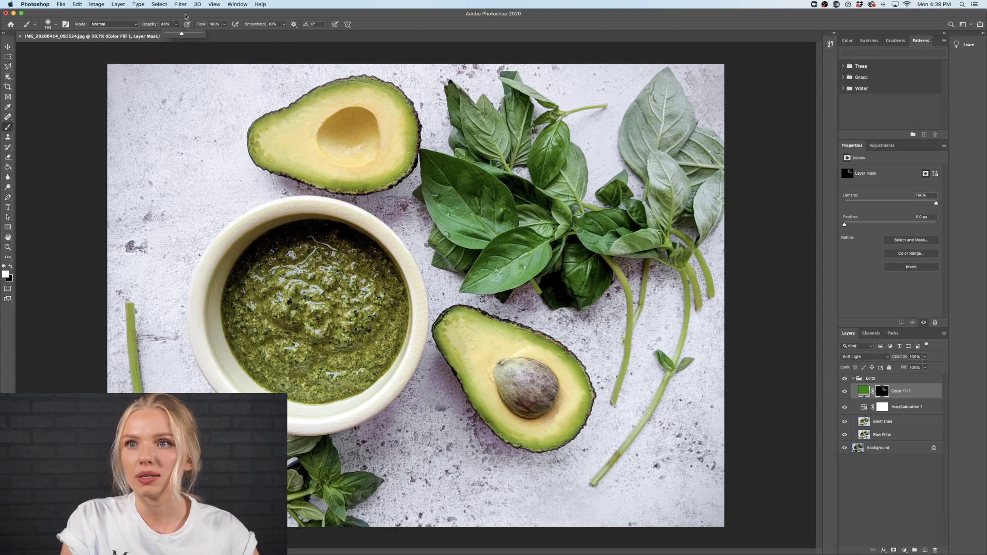
left_click(186, 17)
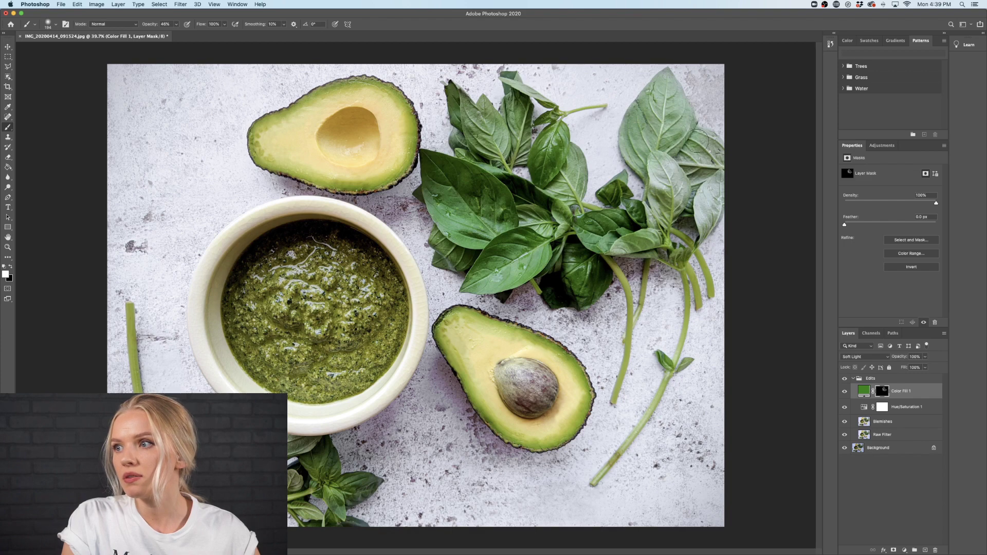
mouse_move(697, 140)
left_mouse_down()
mouse_move(717, 170)
mouse_move(708, 195)
mouse_move(715, 176)
left_mouse_up()
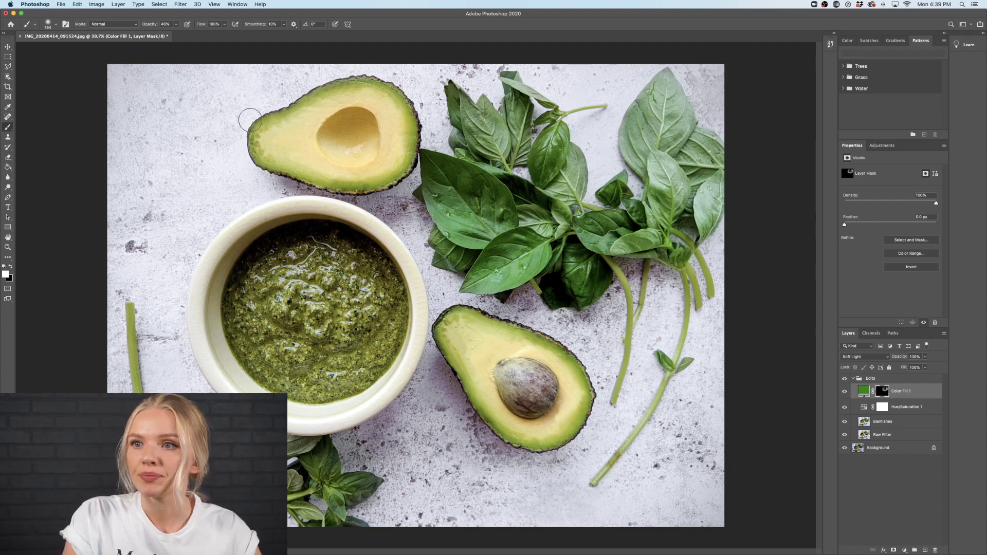
mouse_move(257, 141)
left_mouse_down()
mouse_move(356, 90)
mouse_move(393, 100)
mouse_move(404, 137)
mouse_move(381, 175)
mouse_move(342, 179)
mouse_move(269, 157)
mouse_move(266, 131)
left_mouse_up()
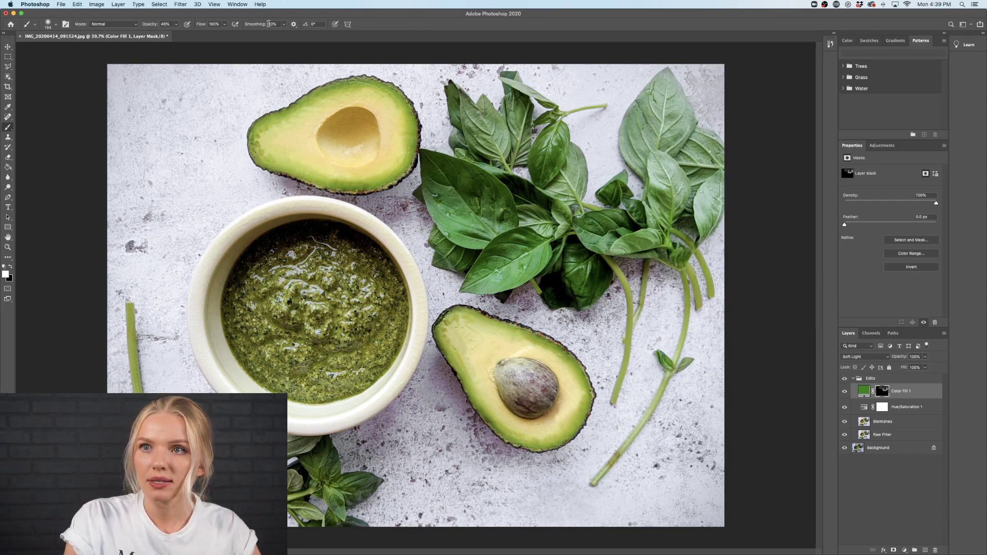
Raise the brush opacity to about 68% and paint the green over the pesto and the lower avocado's edge
left_click(176, 24)
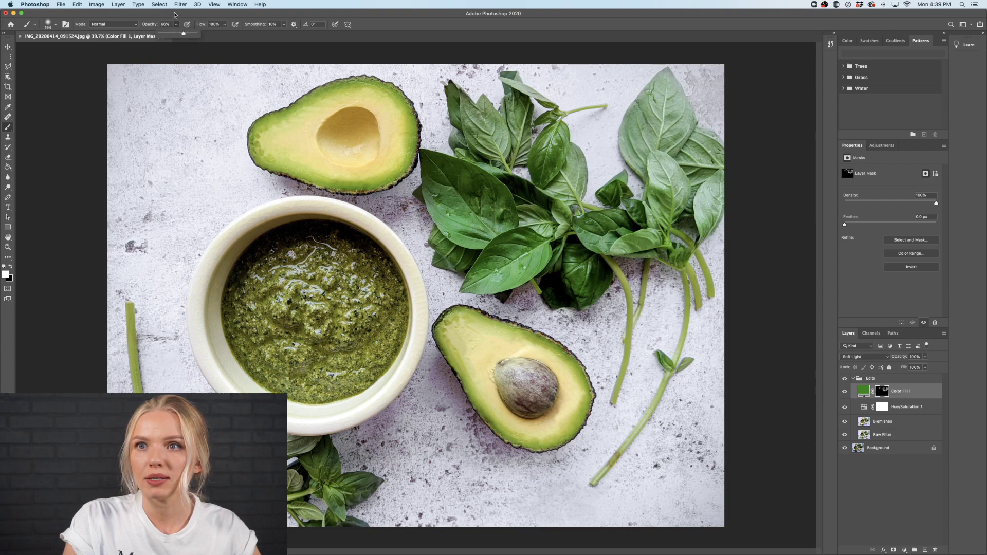
mouse_move(236, 289)
left_mouse_down()
mouse_move(237, 316)
mouse_move(296, 322)
mouse_move(301, 302)
mouse_move(247, 283)
mouse_move(258, 260)
mouse_move(296, 235)
mouse_move(340, 239)
mouse_move(373, 263)
mouse_move(392, 294)
mouse_move(338, 266)
mouse_move(324, 316)
mouse_move(391, 332)
mouse_move(395, 319)
mouse_move(380, 352)
mouse_move(329, 383)
mouse_move(237, 322)
mouse_move(270, 375)
mouse_move(353, 378)
mouse_move(325, 322)
mouse_move(346, 294)
mouse_move(334, 262)
mouse_move(255, 319)
mouse_move(329, 241)
mouse_move(383, 302)
mouse_move(389, 333)
mouse_move(357, 335)
left_mouse_up()
mouse_move(473, 320)
left_mouse_down()
mouse_move(455, 319)
mouse_move(454, 354)
mouse_move(486, 409)
mouse_move(520, 434)
mouse_move(555, 435)
mouse_move(579, 389)
mouse_move(534, 345)
mouse_move(474, 322)
mouse_move(464, 348)
left_mouse_up()
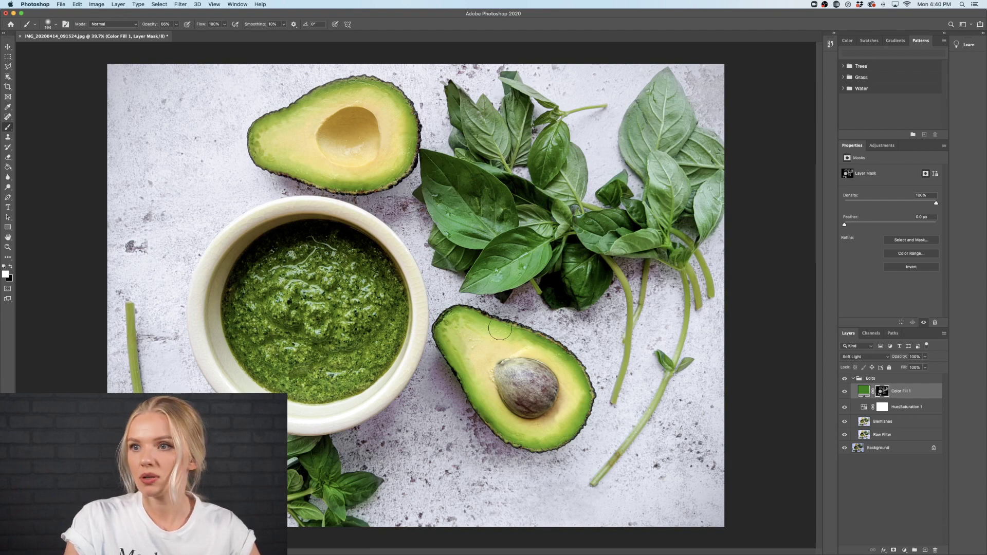
Compare the photo with and without the green tint by repeatedly hiding and showing the Color Fill 1 layer
left_click(845, 393)
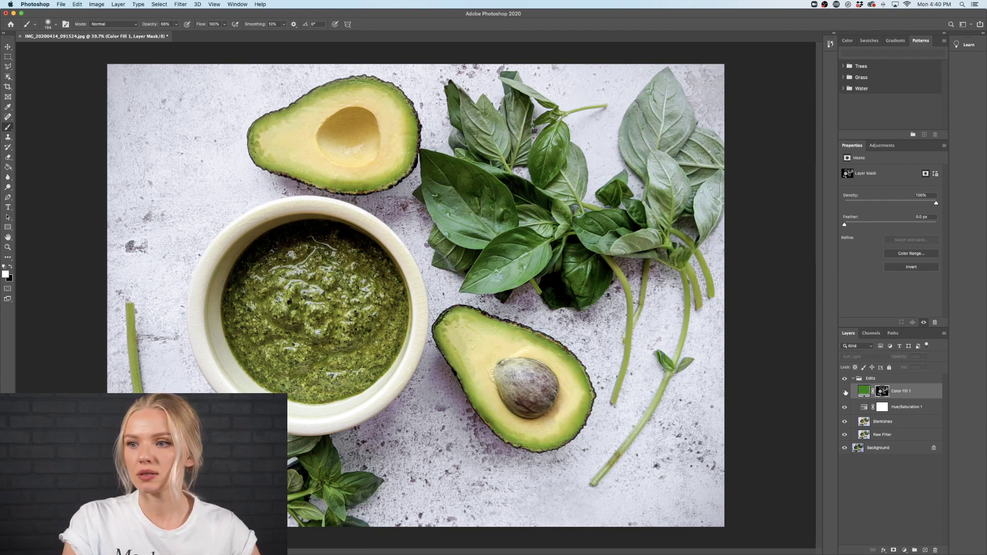
left_click(845, 393)
left_click(845, 392)
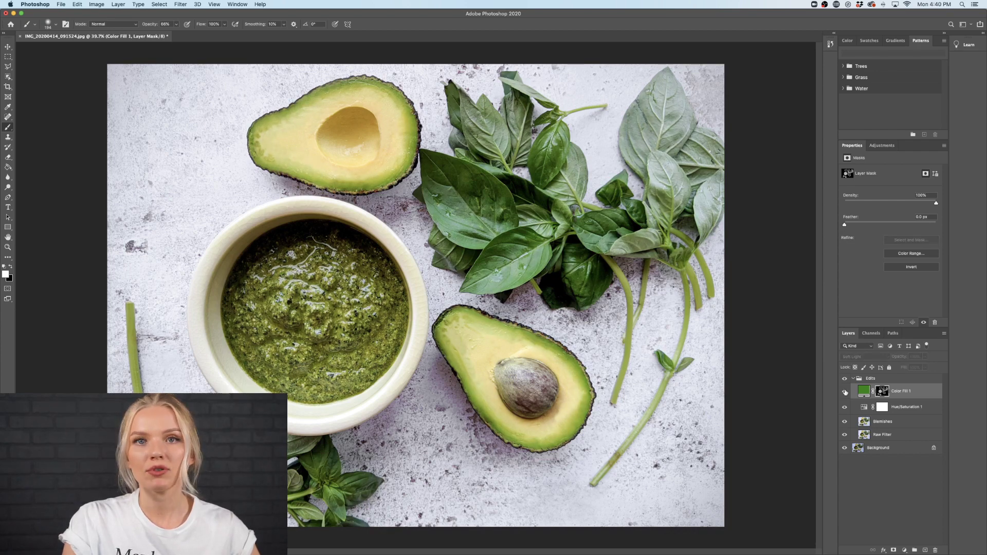
left_click(845, 392)
left_click(845, 392)
left_click(845, 392)
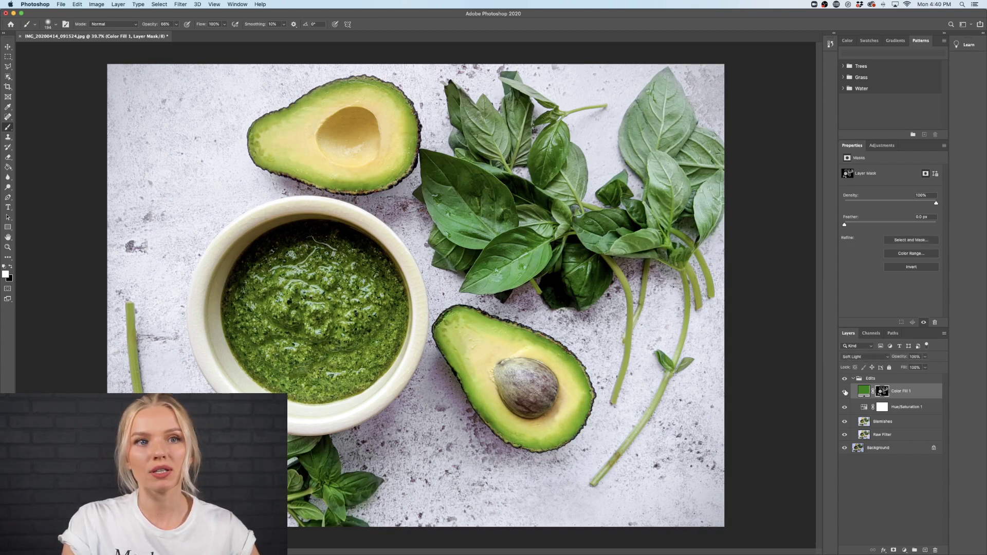
Recheck the Color Fill 1 tint, collapse the Edits group and toggle its visibility to compare the edited photo with the original
left_click(845, 393)
left_click(845, 393)
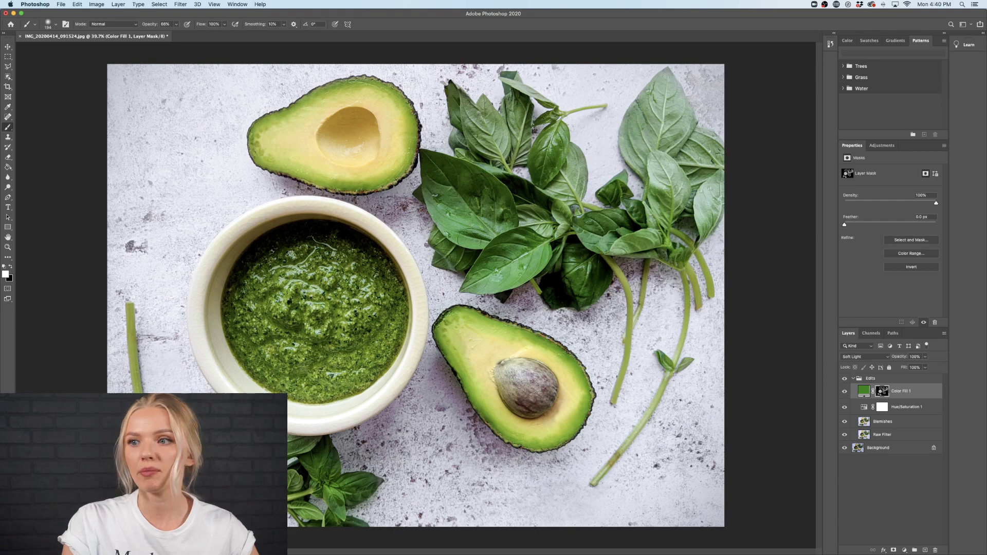
scroll(488, 471, "down", 5)
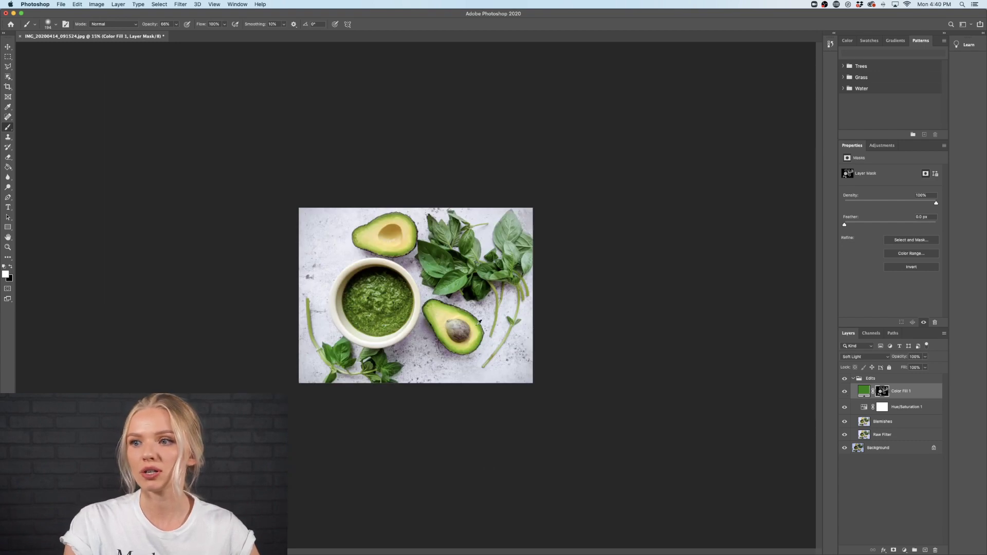
left_click(853, 379)
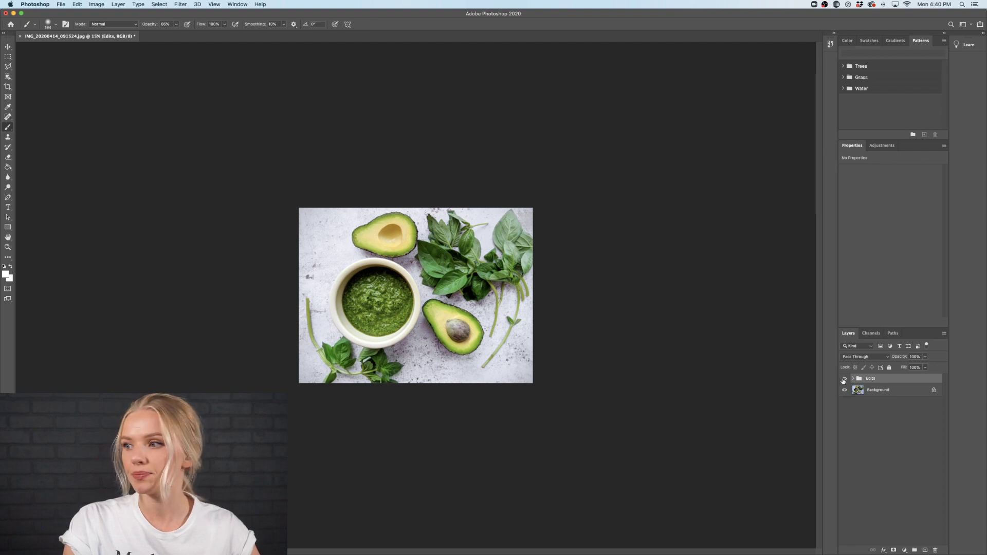
left_click(844, 379)
left_click(844, 379)
left_click(844, 379)
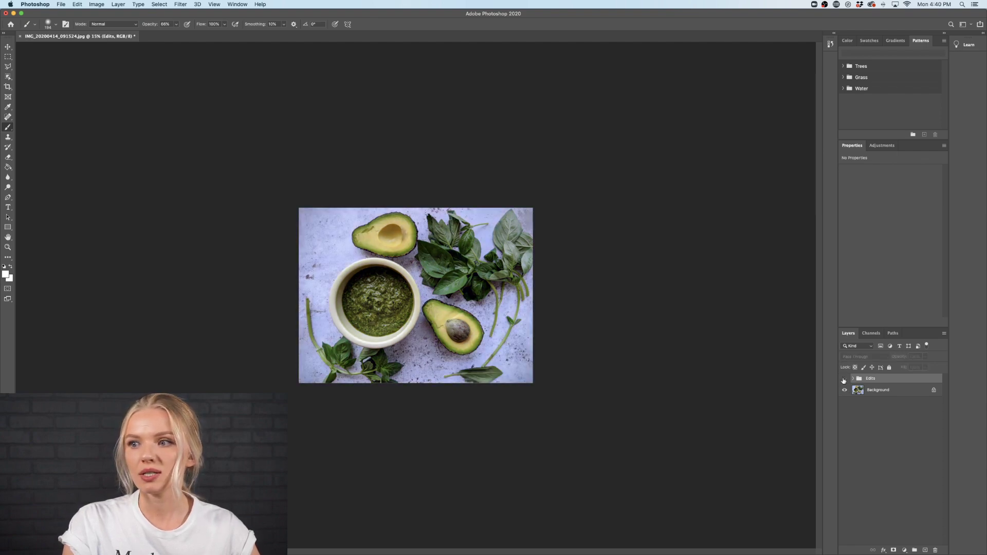
left_click(844, 379)
left_click(844, 379)
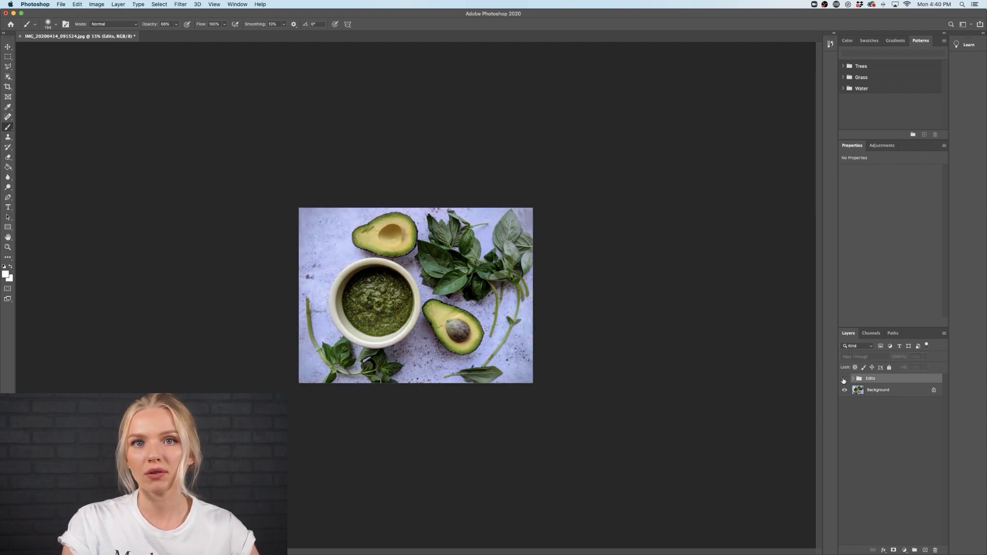
left_click(844, 379)
left_click(844, 379)
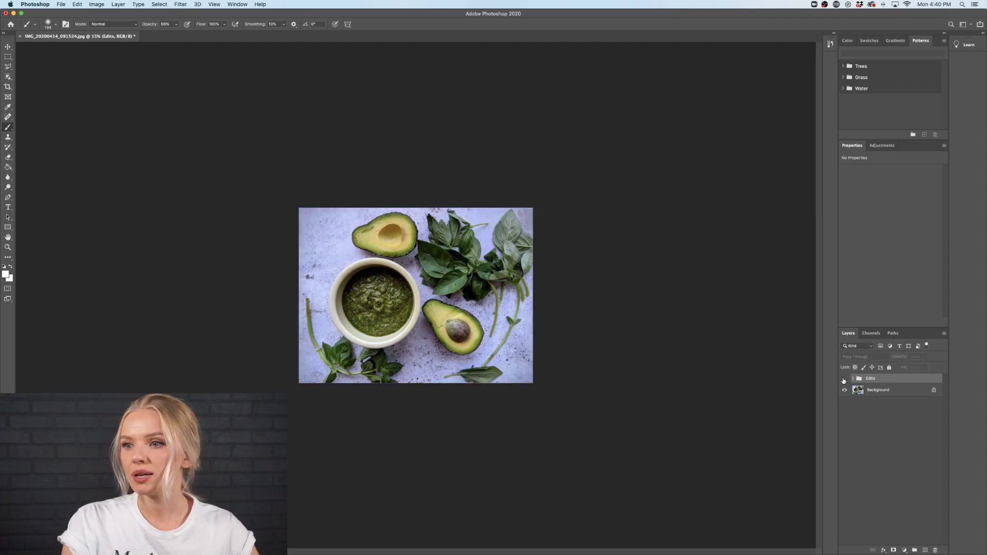
left_click(844, 379)
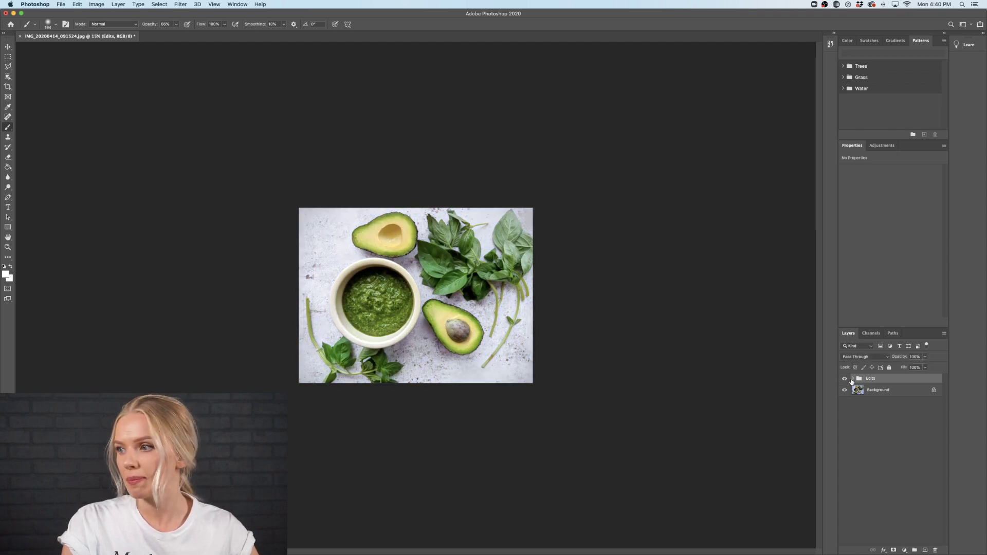
Expand the Edits group and paint the green on the Color Fill 1 mask along the basil stems and remaining leaves
left_click(852, 379)
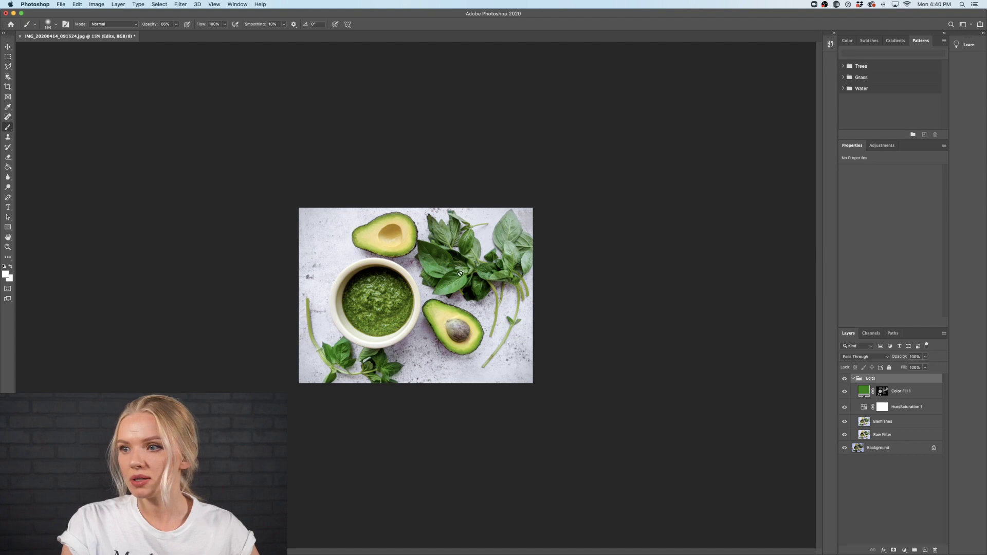
scroll(462, 268, "up", 3)
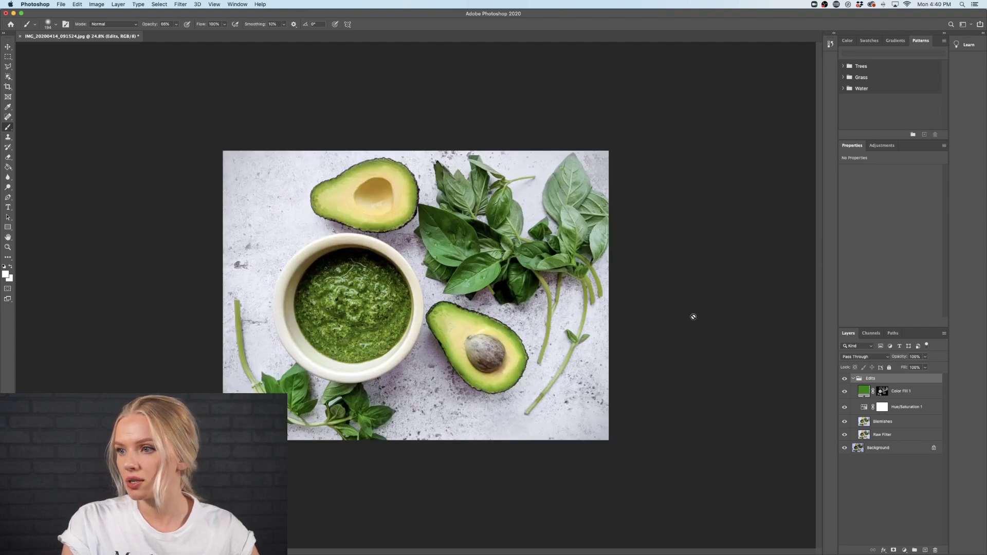
left_click(883, 392)
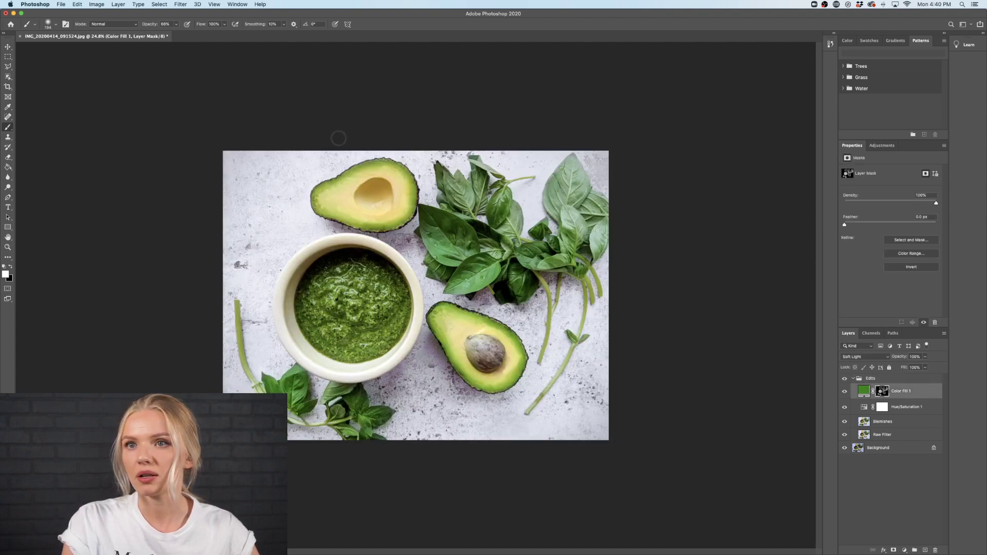
scroll(488, 334, "up", 5)
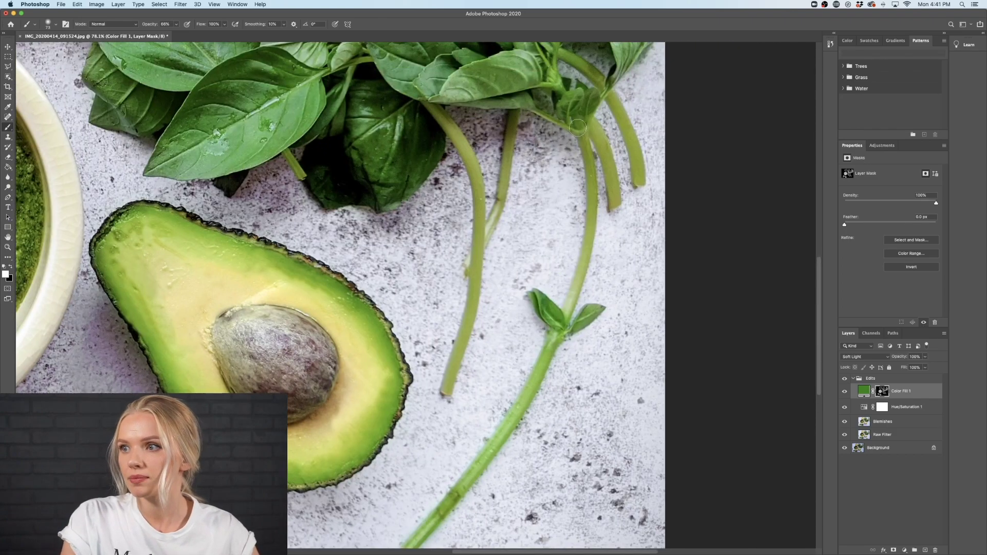
scroll(624, 121, "up", 2)
scroll(514, 154, "down", 2)
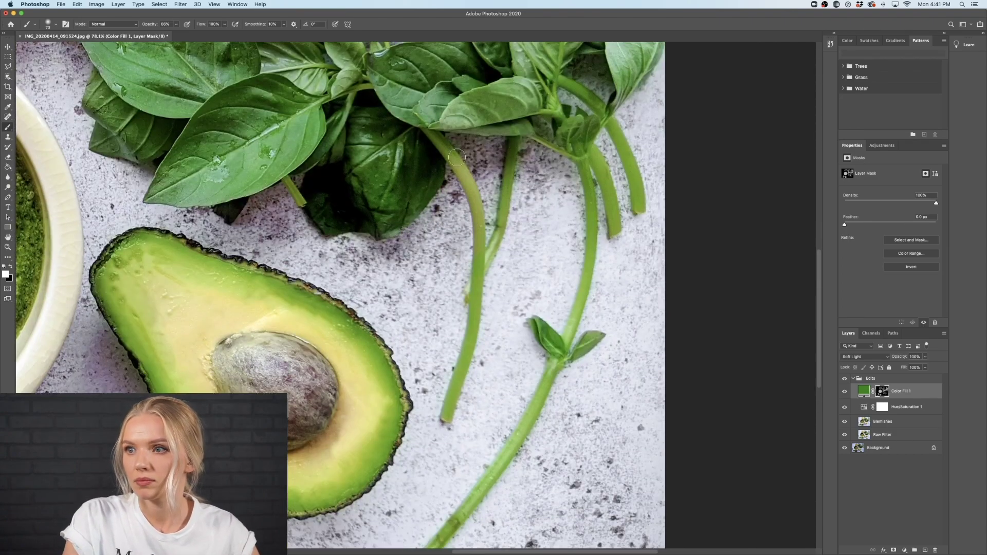
scroll(327, 101, "left", 10)
scroll(326, 100, "left", 8)
scroll(326, 101, "up", 3)
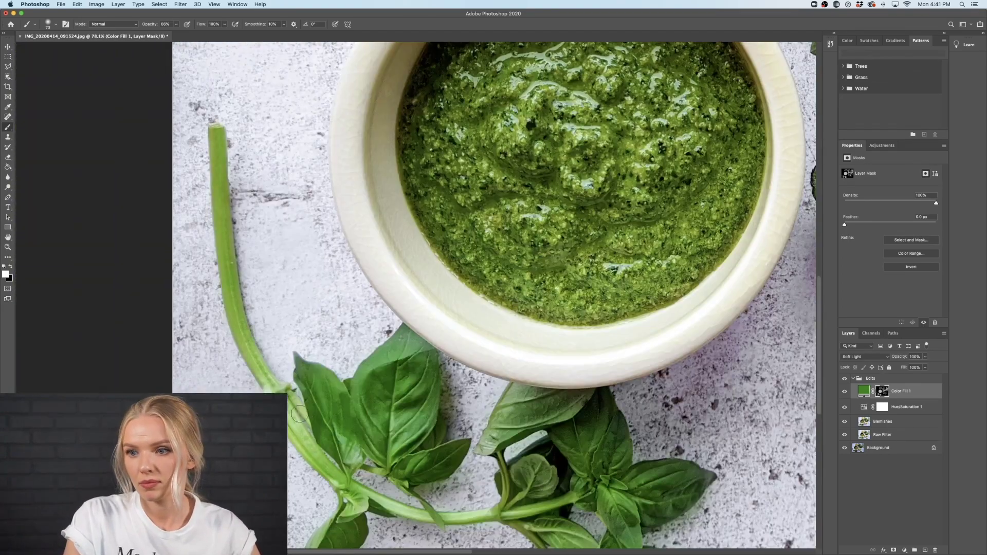
scroll(405, 440, "up", 10)
scroll(405, 439, "right", 10)
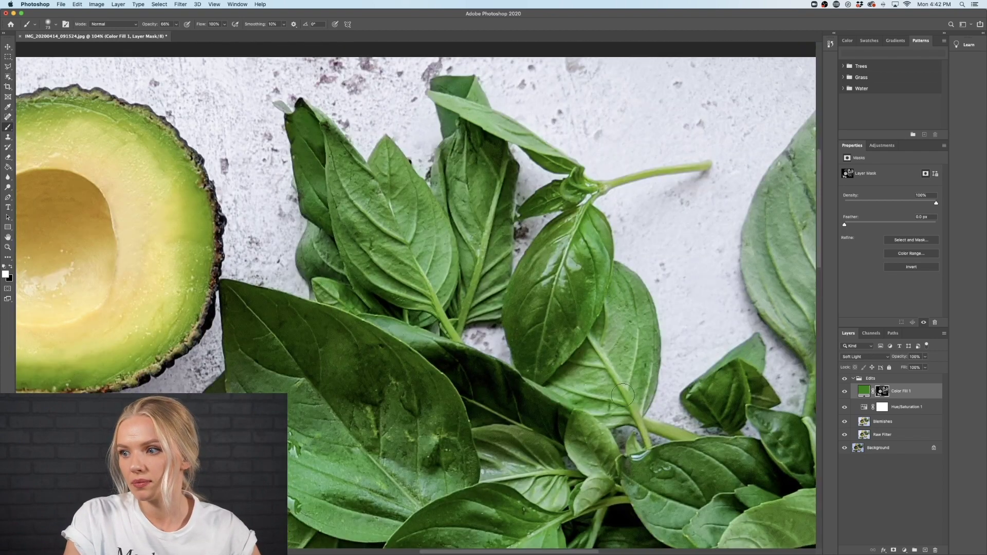
scroll(633, 402, "down", 5)
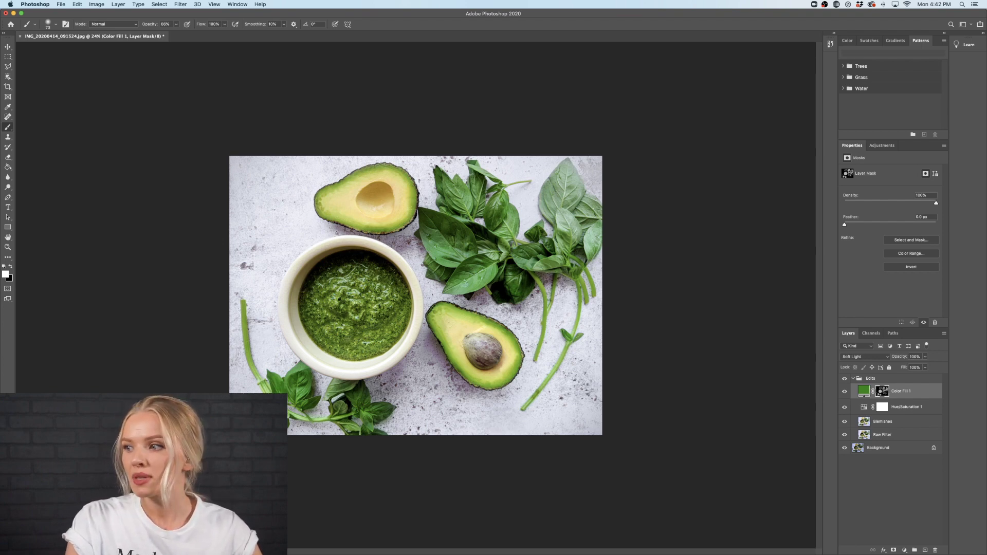
Darken the Color Fill 1 green to #226213 and paint more of it over the pale basil leaves in the photo's upper-right area
double_click(863, 392)
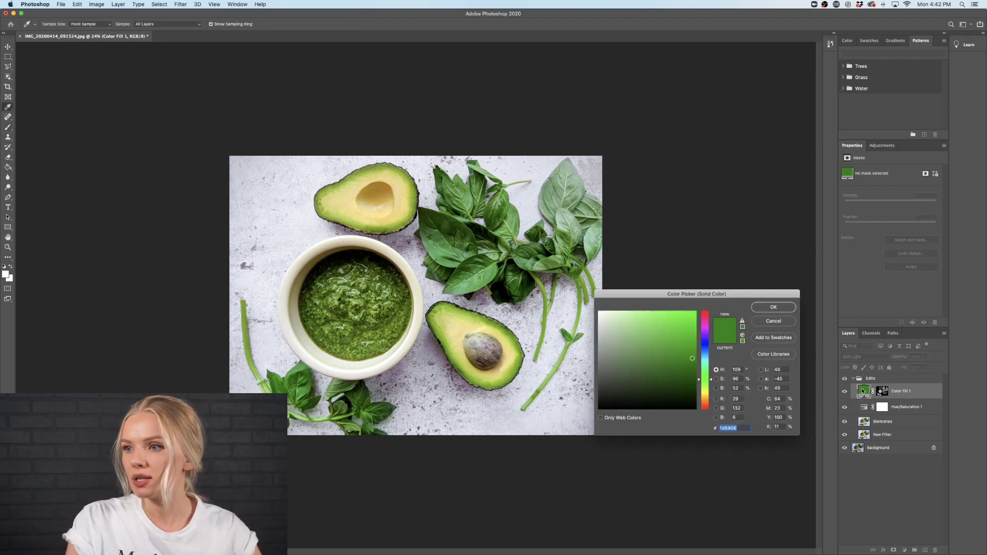
mouse_move(685, 368)
left_mouse_down()
mouse_move(680, 385)
mouse_move(619, 395)
mouse_move(624, 327)
mouse_move(684, 404)
mouse_move(715, 395)
mouse_move(678, 376)
left_mouse_up()
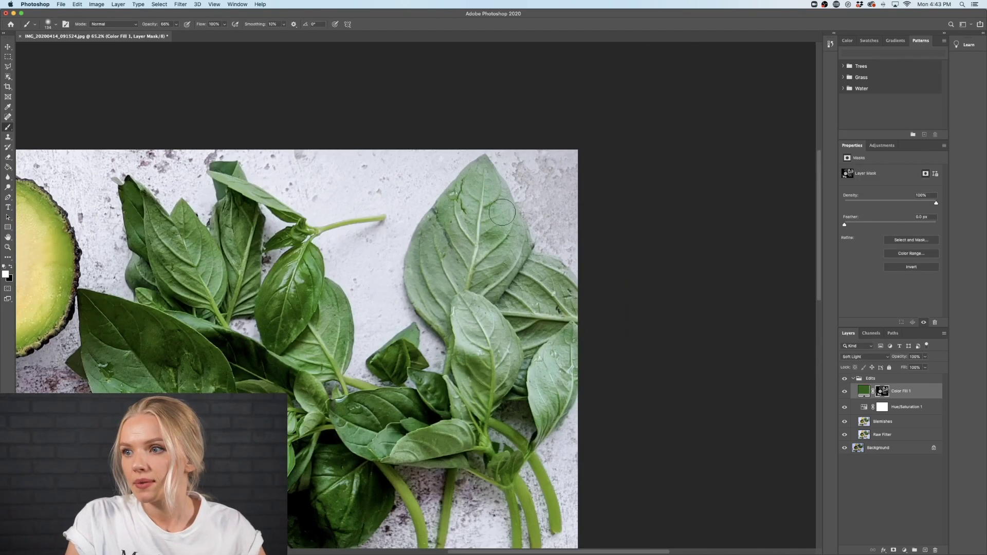
left_click_drag(502, 212, 437, 308)
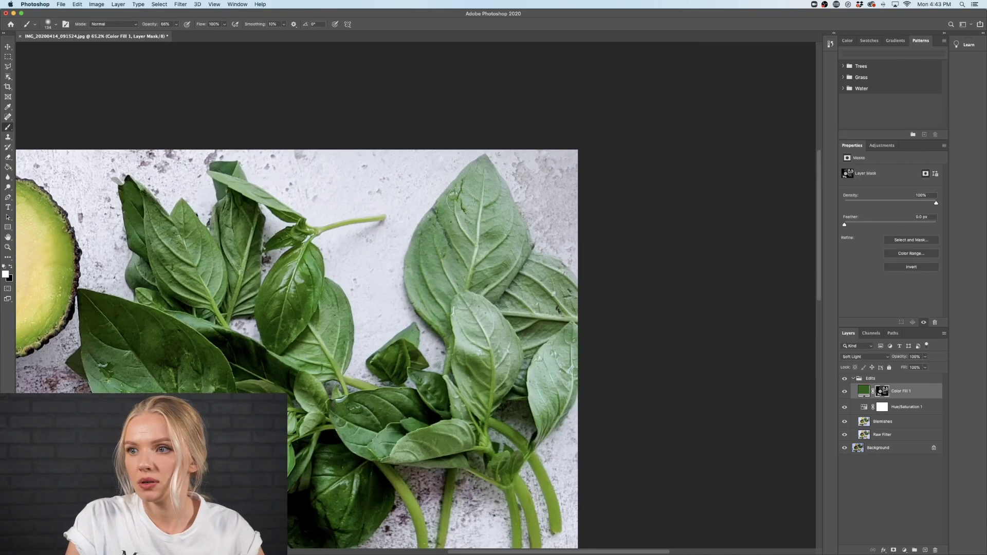
left_click_drag(515, 195, 484, 370)
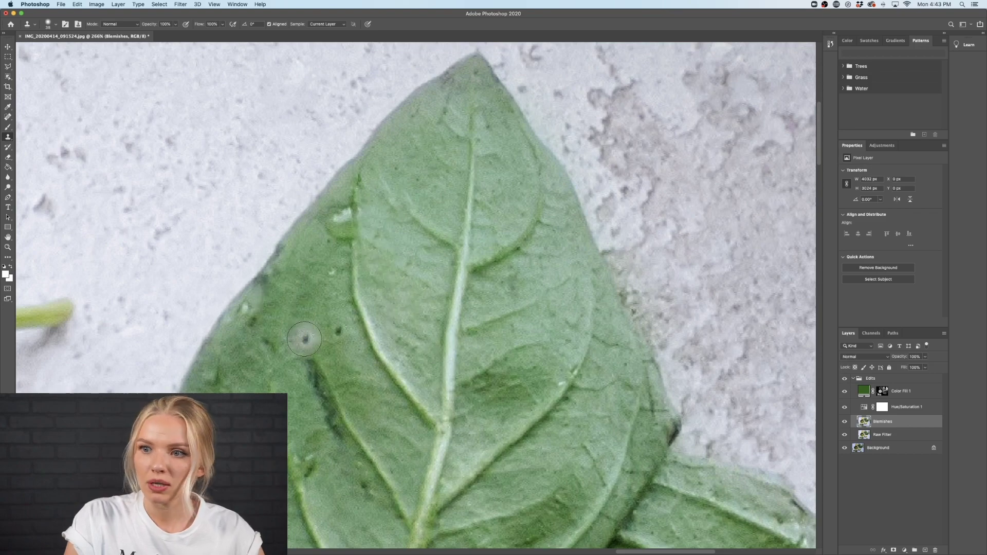
Clone out the dark spots on the pale basil leaves and the brown mark on the long stem, on the Blemishes layer
scroll(303, 334, "down", 10)
scroll(358, 326, "down", 10)
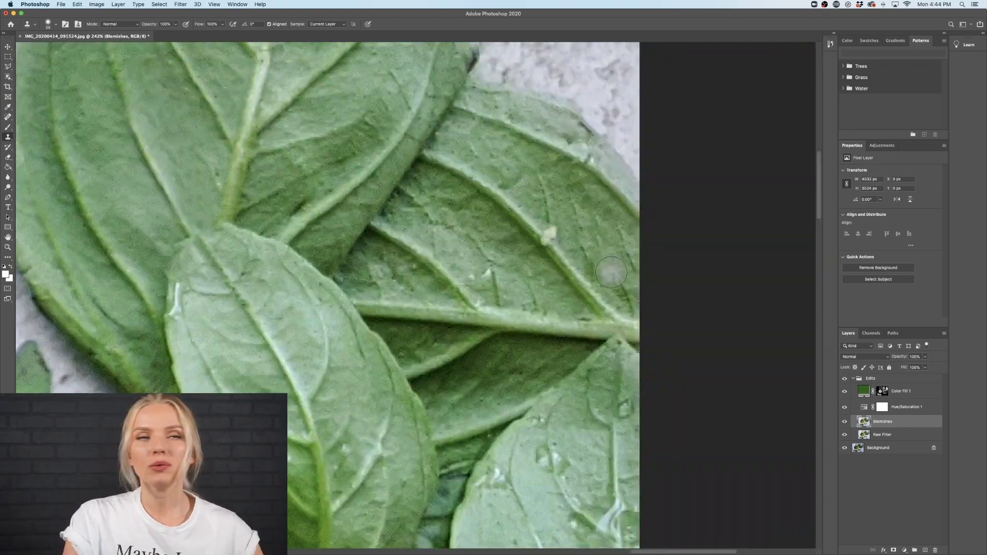
scroll(570, 306, "down", 10)
scroll(510, 362, "up", 10)
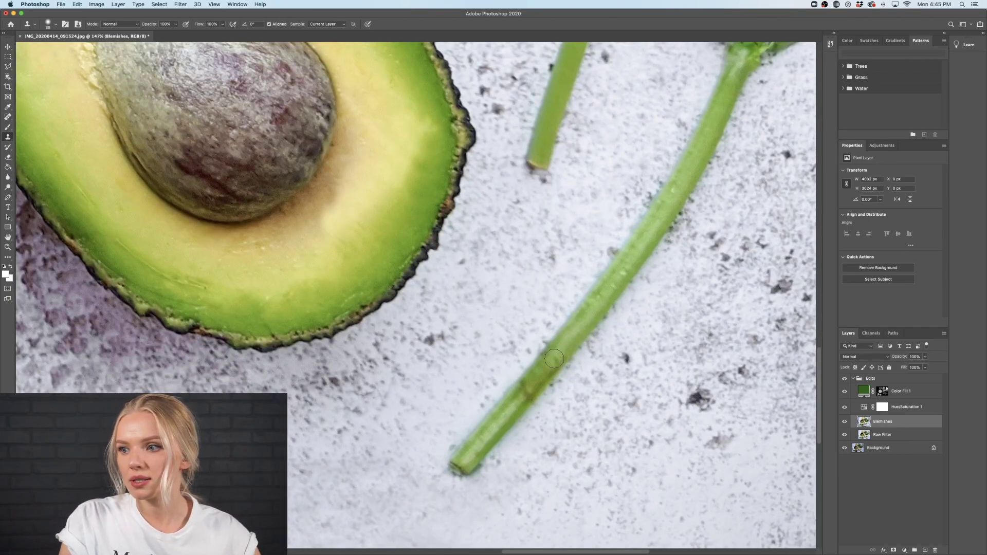
mouse_move(518, 399)
left_mouse_down()
mouse_move(543, 372)
mouse_move(504, 415)
mouse_move(533, 383)
left_mouse_up()
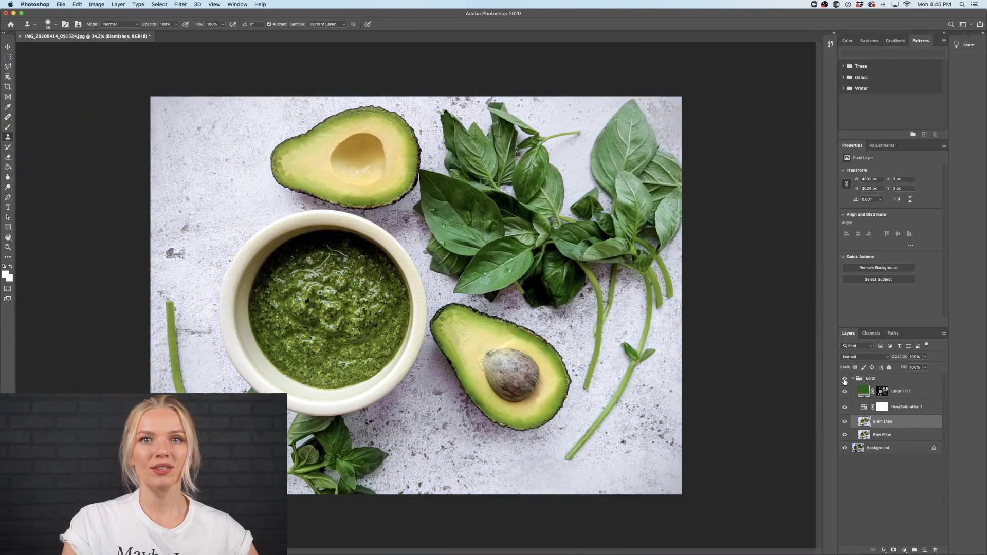
Compare the retouched photo with the original by hiding and showing the whole Edits group
left_click(844, 380)
left_click(845, 379)
left_click(845, 380)
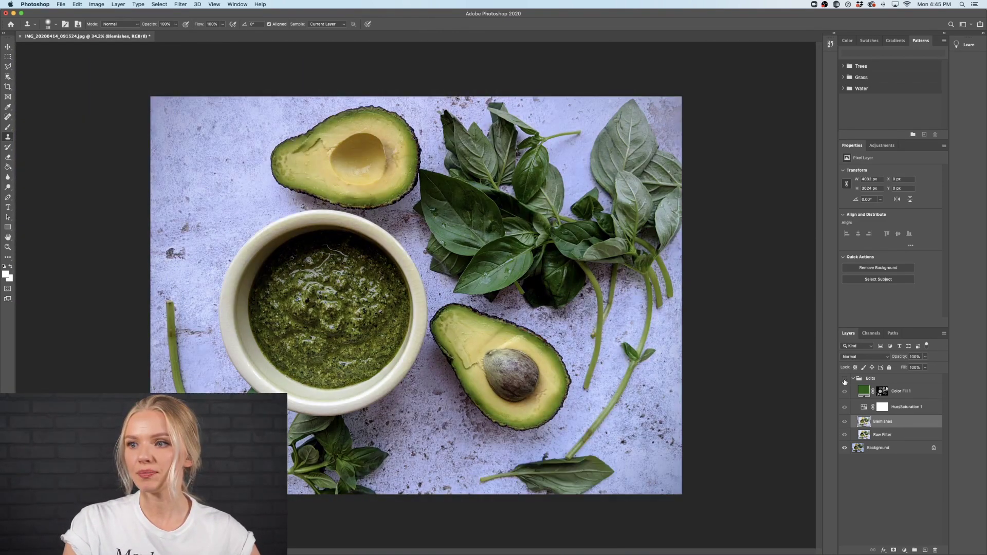
left_click(845, 380)
scroll(452, 356, "up", 1)
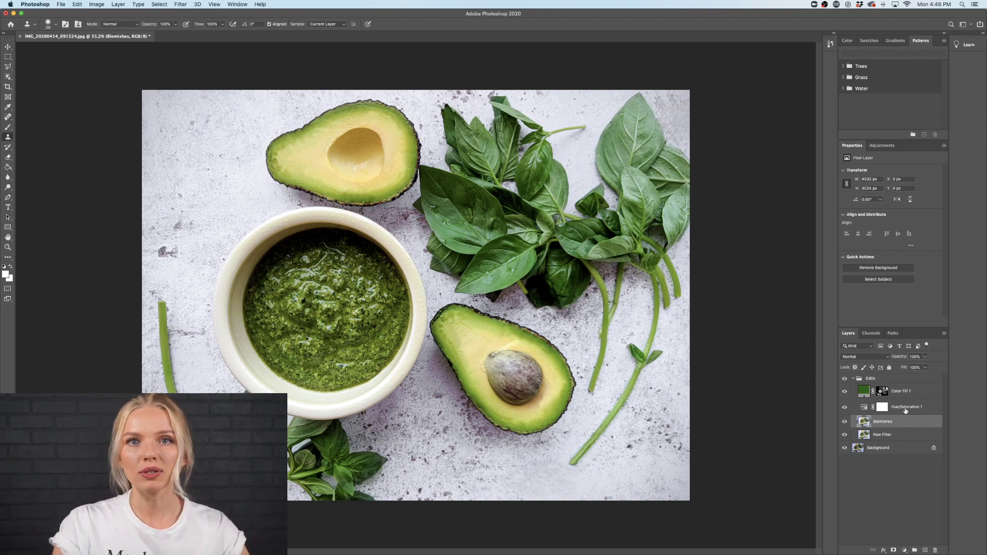
Copy the hex code of the Color Fill 1 green in the avocado photo for reuse in the bread photo
double_click(865, 392)
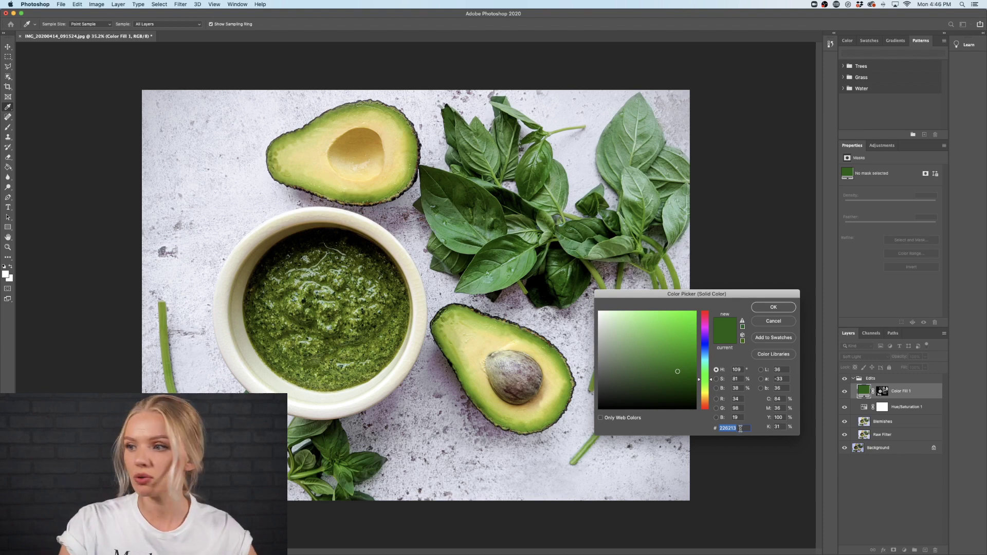
left_click(774, 307)
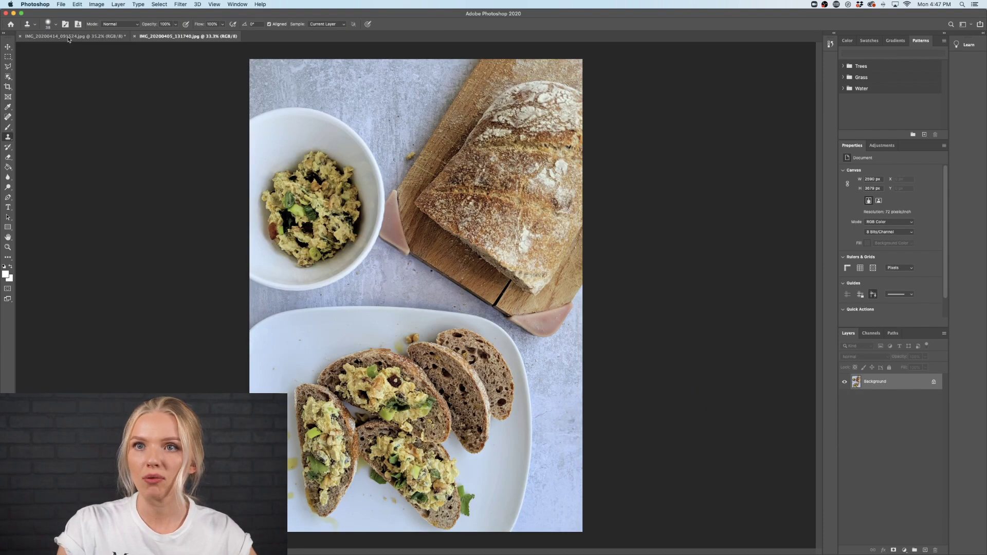
left_click(67, 36)
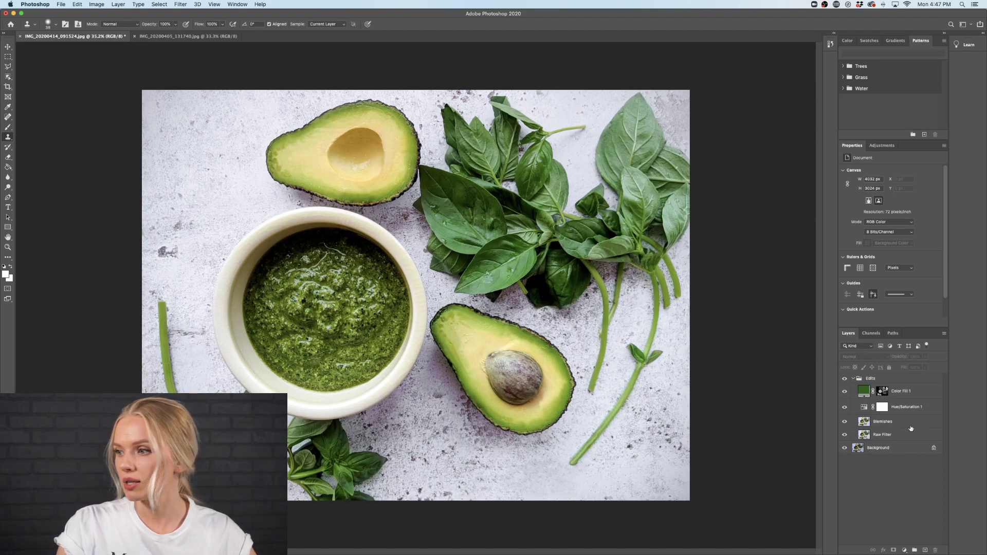
left_click(903, 393)
double_click(865, 392)
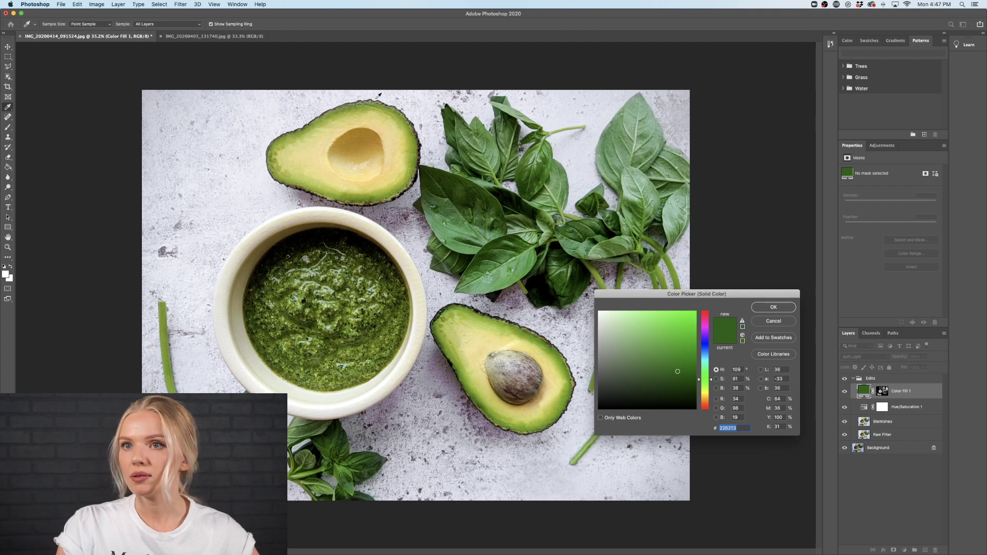
key("Return")
key("s")
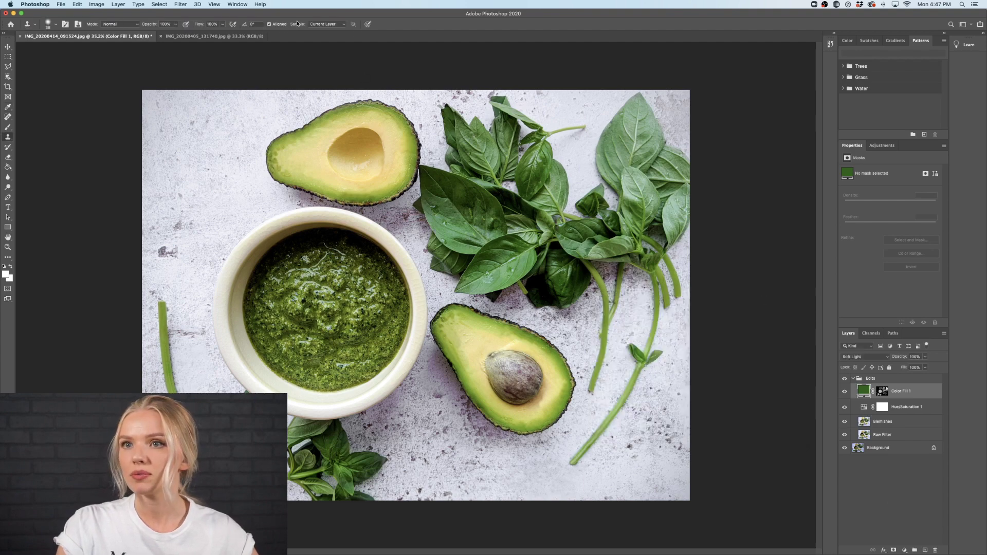
Switch to the bread photo and add a Solid Color fill layer in the avocado photo's green, #226213
left_click(215, 36)
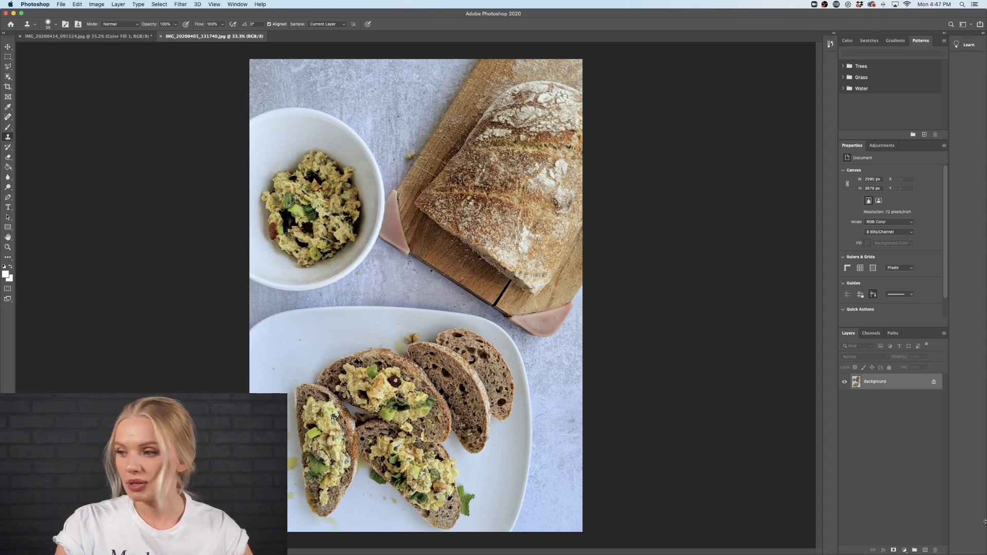
left_click(905, 551)
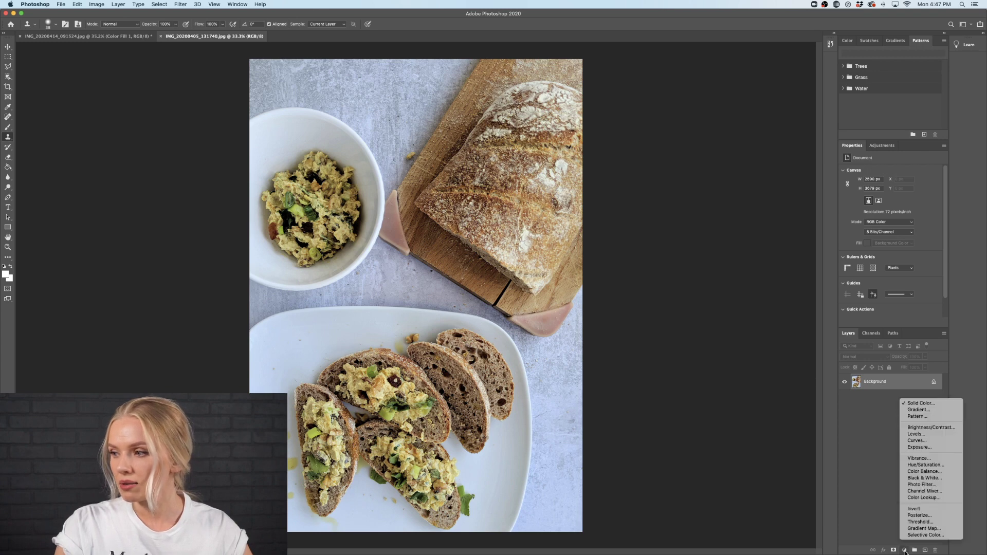
left_click(913, 403)
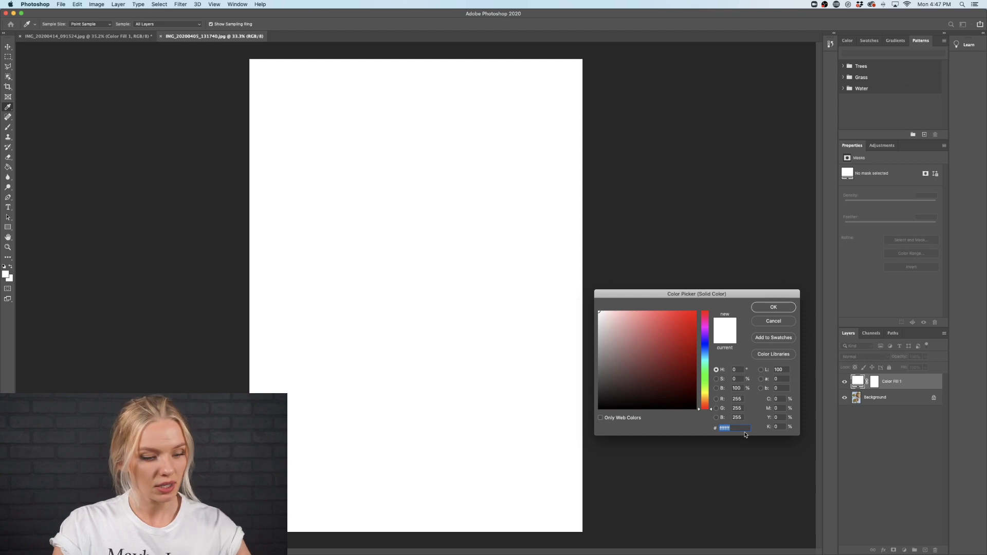
type("355e20")
left_click(773, 307)
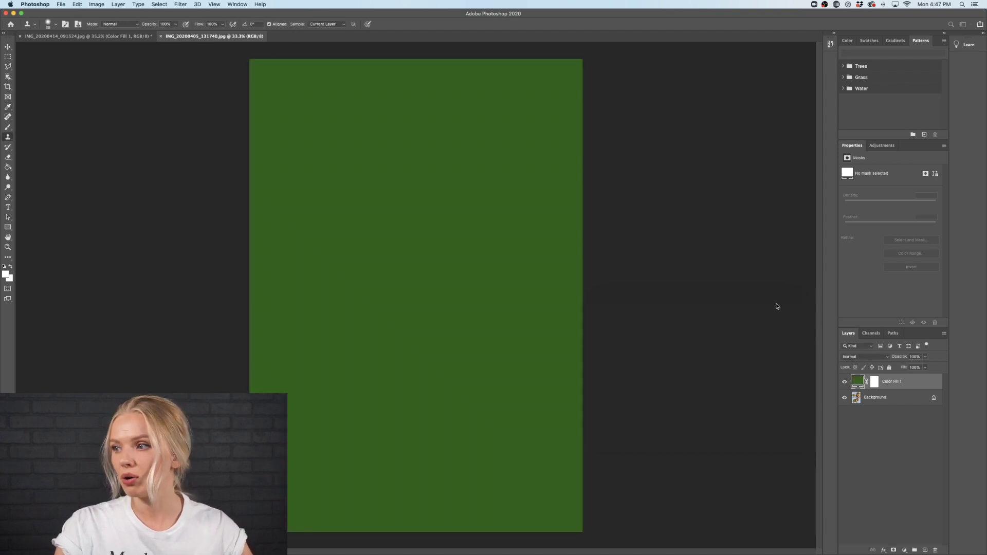
Invert the bread photo's fill mask to black and brush the green back over the green pieces in the bowl
left_click(874, 382)
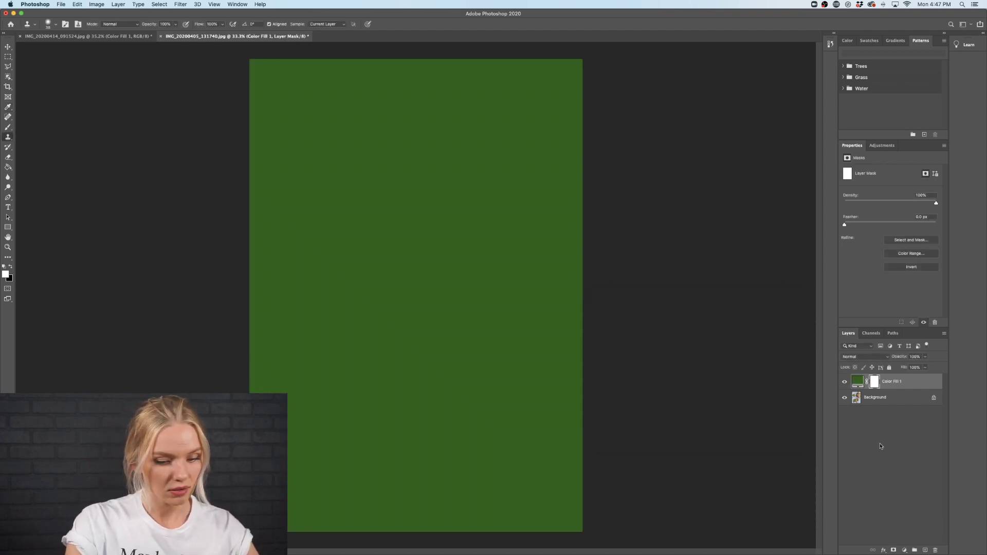
key("super+i")
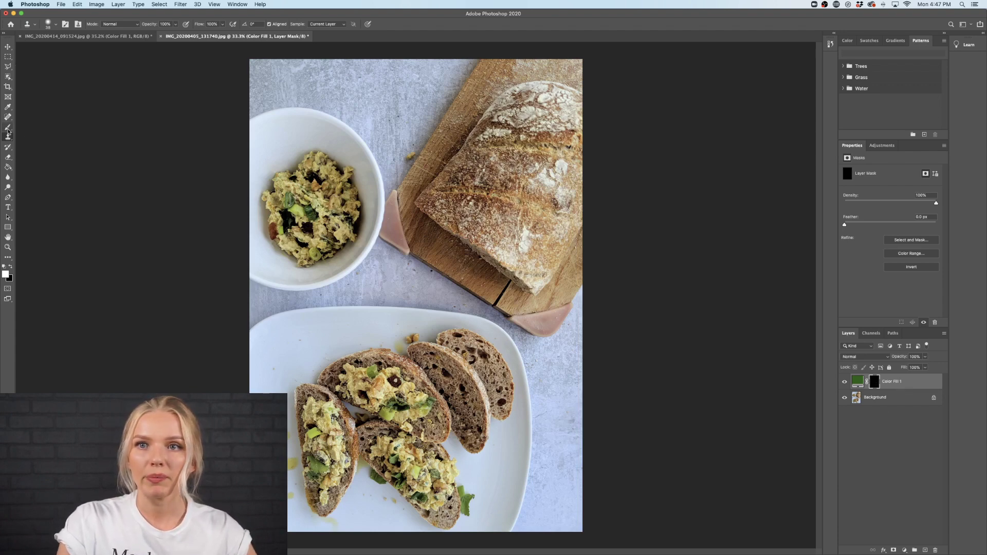
left_click(8, 127)
left_click_drag(289, 200, 310, 213)
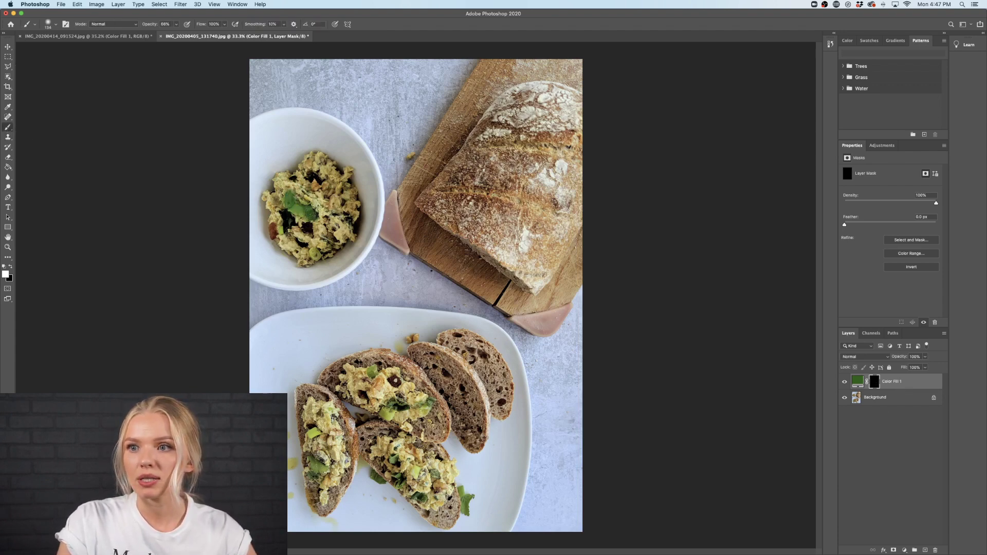
Set the bread photo's green fill layer to Soft Light and compare the result with the avocado photo
left_click(863, 358)
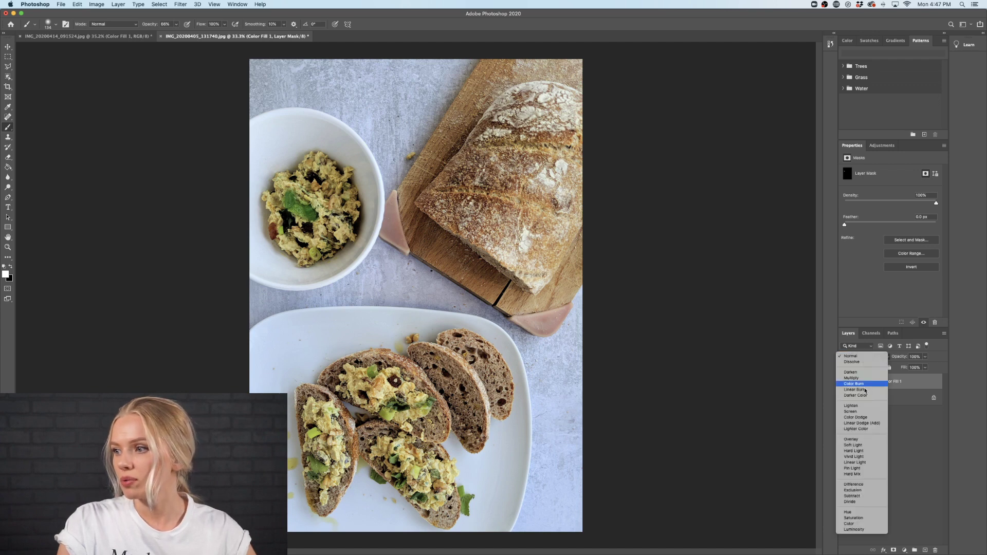
left_click(857, 441)
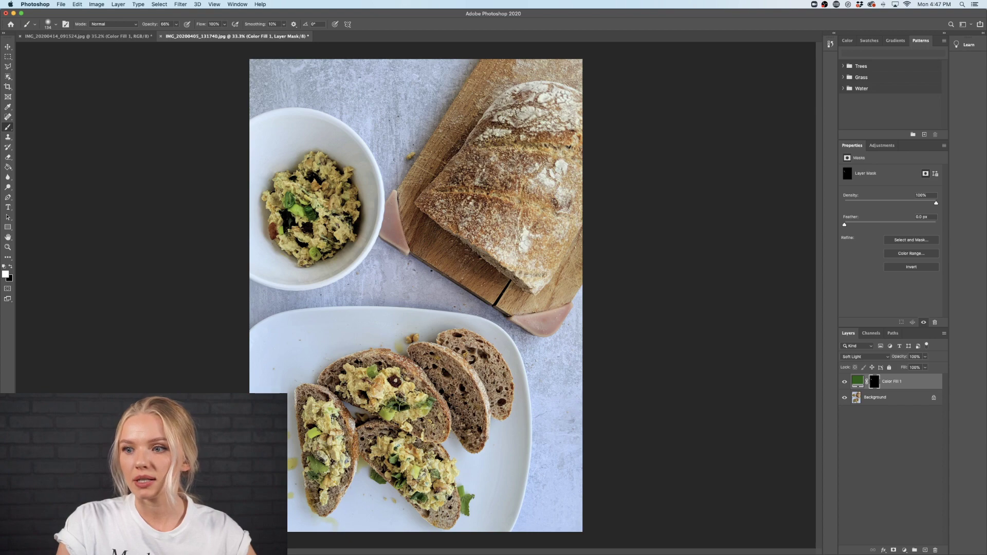
scroll(417, 414, "up", 2)
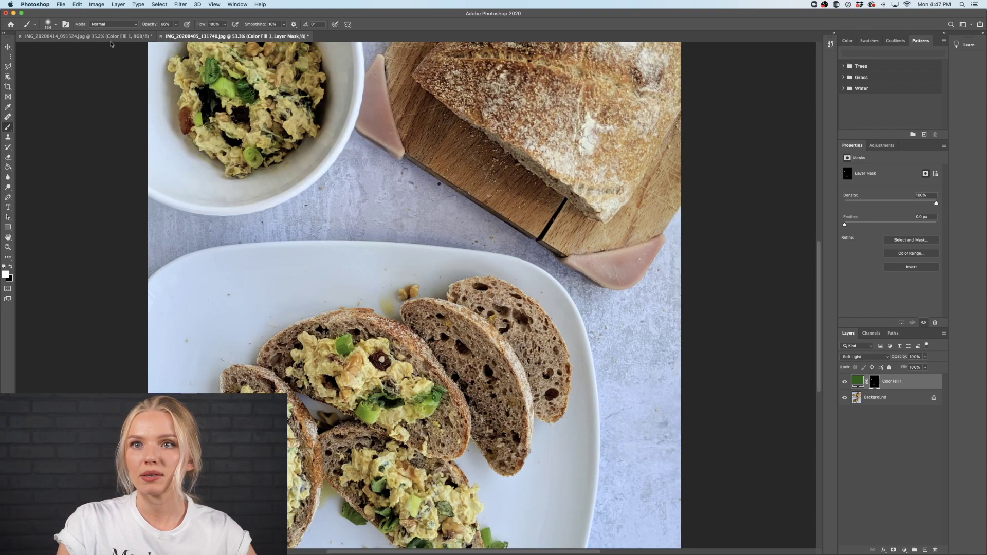
left_click(113, 39)
left_click(234, 37)
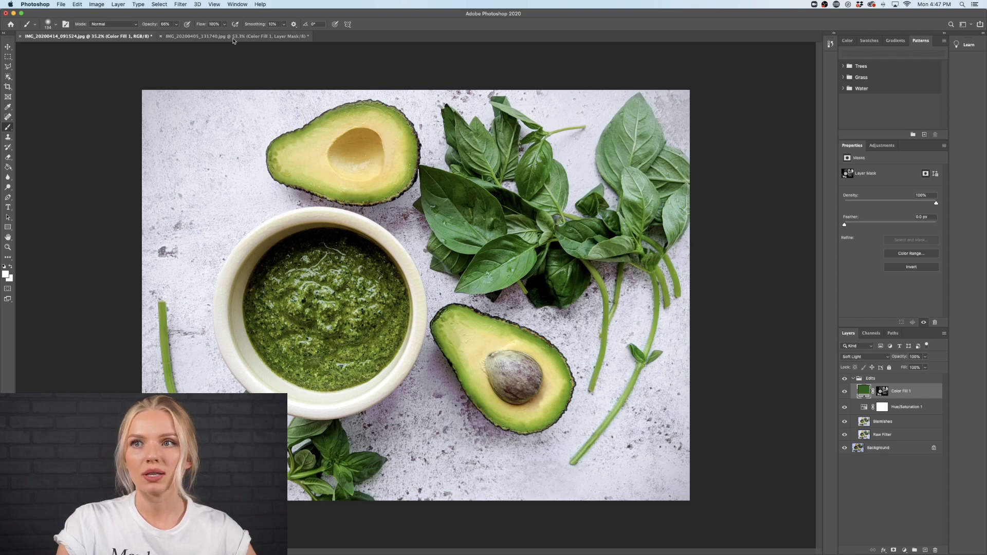